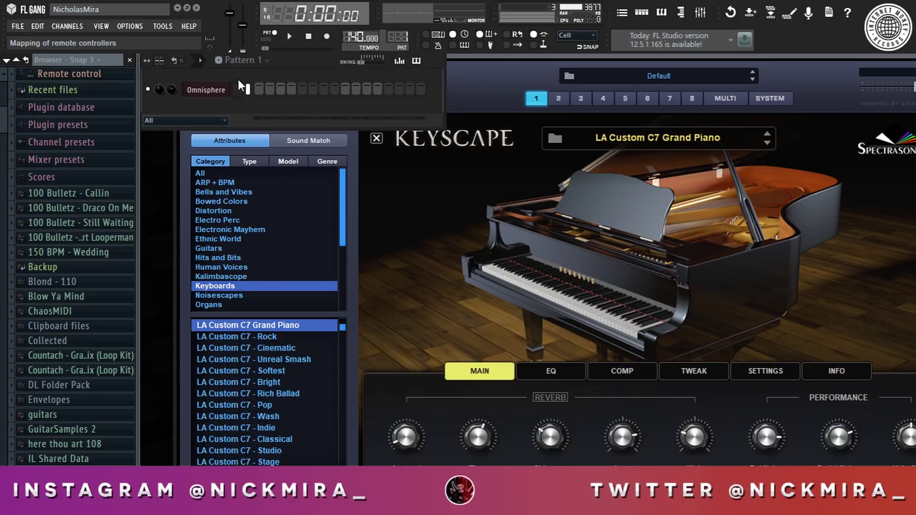
# Record a short melody between F#5 and B5 in the Omnisphere piano roll and quantize it with the Half-beat groove.
pyautogui.rightClick(230, 86)
pyautogui.click(248, 87)
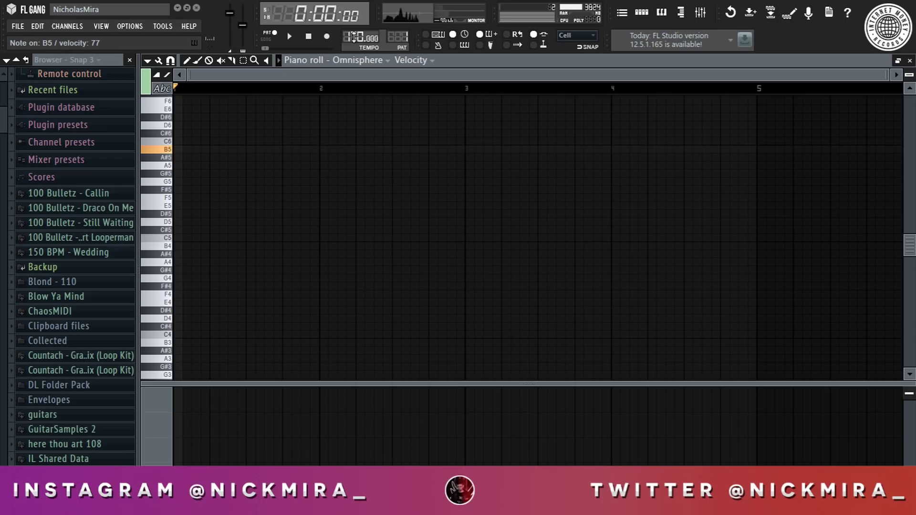
pyautogui.scroll(3, 177, 136)
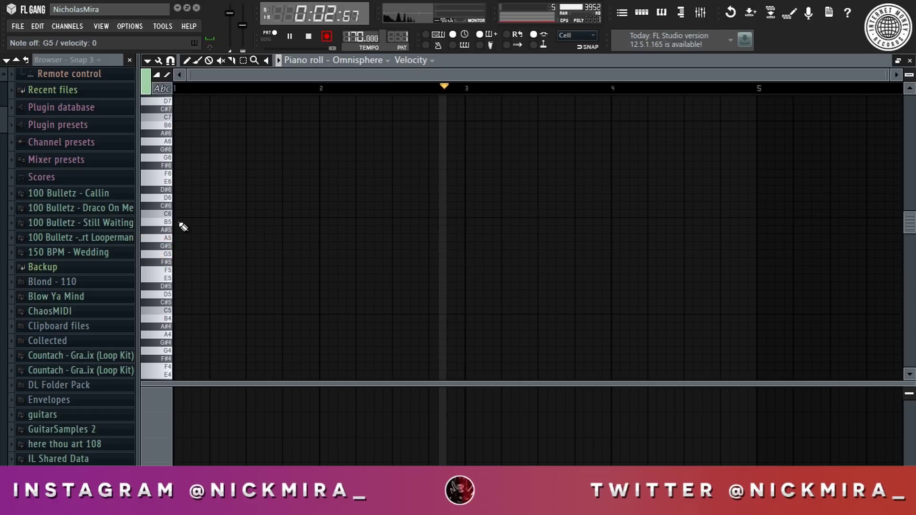
pyautogui.press('space')
pyautogui.hotkey('alt', 'q')
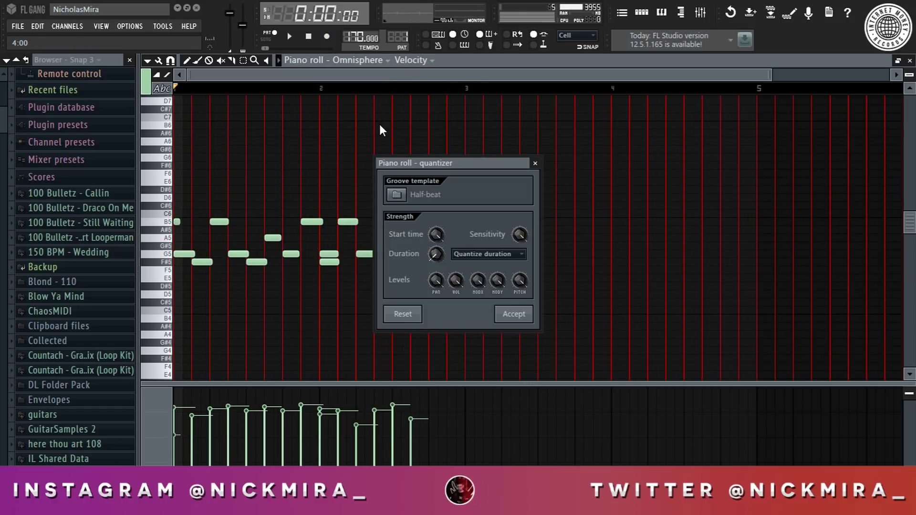
pyautogui.press('Return')
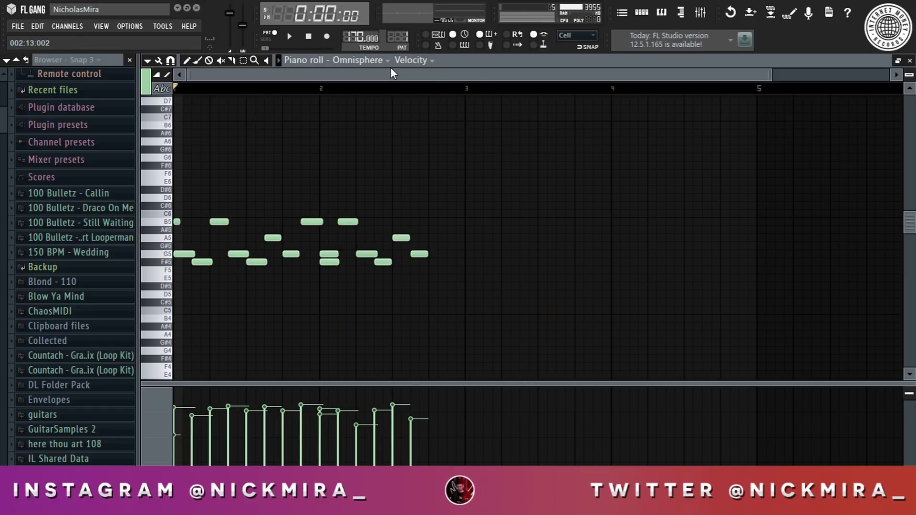
# Make the bar 1 melody notes legato, using a temporary D6 note at the start of bar 2 as the end point.
pyautogui.click(320, 199)
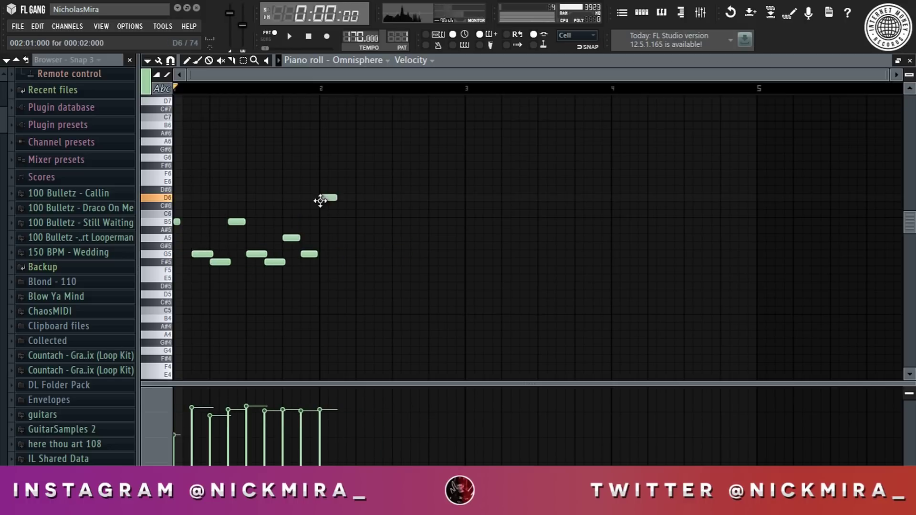
pyautogui.hotkey('ctrl', 'l')
pyautogui.rightClick(322, 198)
pyautogui.press('space')
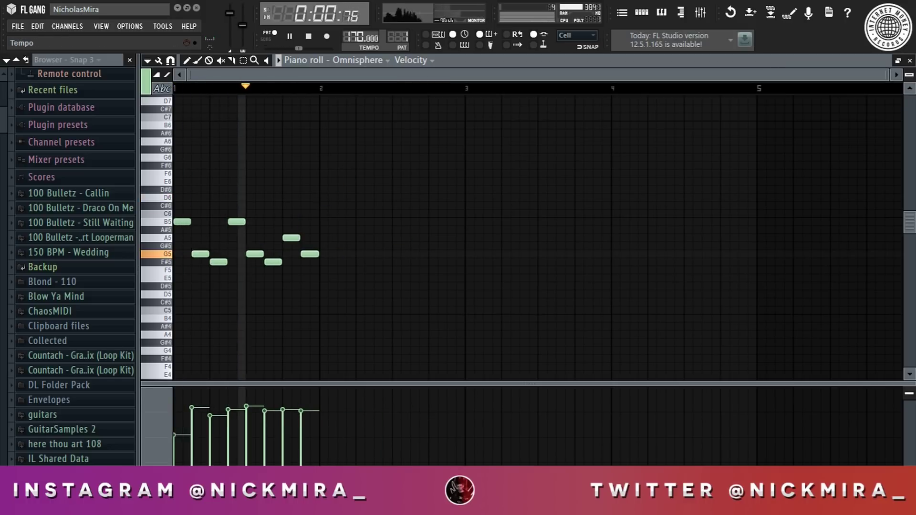
# Set the tempo to 187 BPM and duplicate the one-bar melody into bar 2.
pyautogui.moveTo(367, 42); pyautogui.dragTo(366, 33)
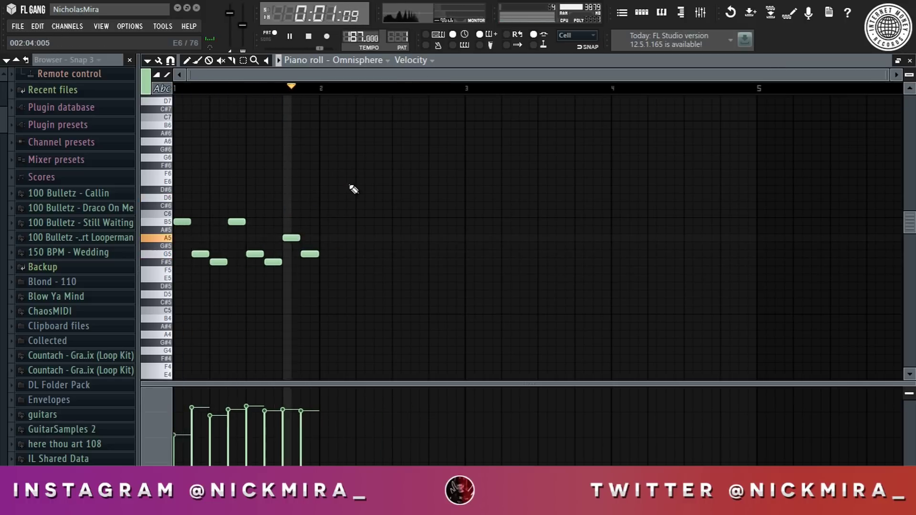
pyautogui.hotkey('ctrl', 'b')
pyautogui.hotkey('ctrl', 'd')
pyautogui.press('space')
# Add one-bar sustained B4 and G4 notes beneath the melody in bar 1.
pyautogui.click(176, 301)
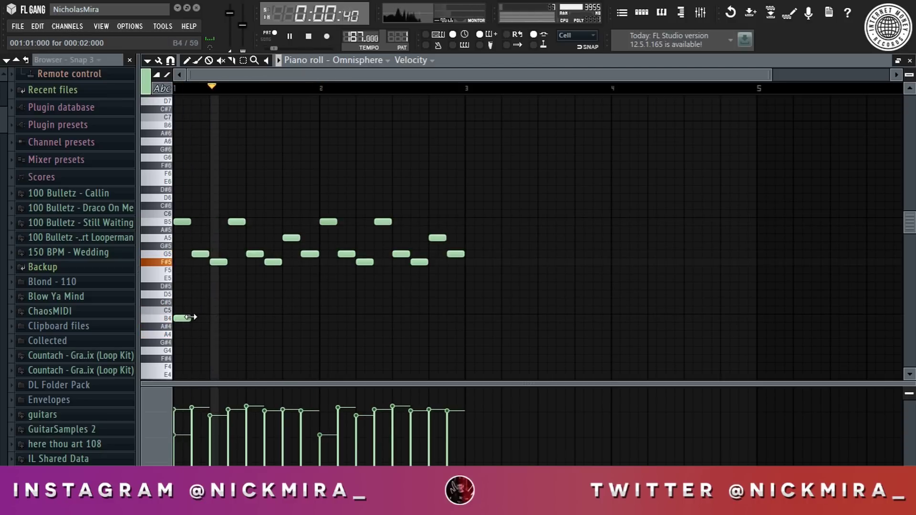
pyautogui.moveTo(190, 318); pyautogui.dragTo(318, 308)
pyautogui.scroll(-3, 284, 286)
pyautogui.click(172, 310)
pyautogui.moveTo(173, 310); pyautogui.dragTo(180, 280)
pyautogui.press('space')
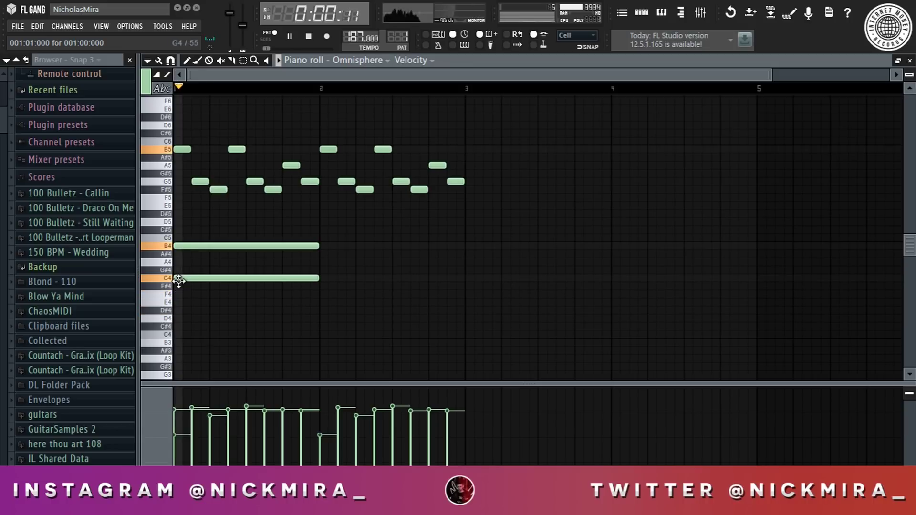
# Duplicate the G4 note into bar 2 as F#4 and add a one-bar C#5 note above it.
pyautogui.keyDown('ctrl'); pyautogui.click(220, 280); pyautogui.keyUp('ctrl')
pyautogui.hotkey('ctrl', 'b')
pyautogui.scroll(1, 220, 280)
pyautogui.hotkey('shift', 'Down')
pyautogui.hotkey('shift', 'Right')
pyautogui.press('space')
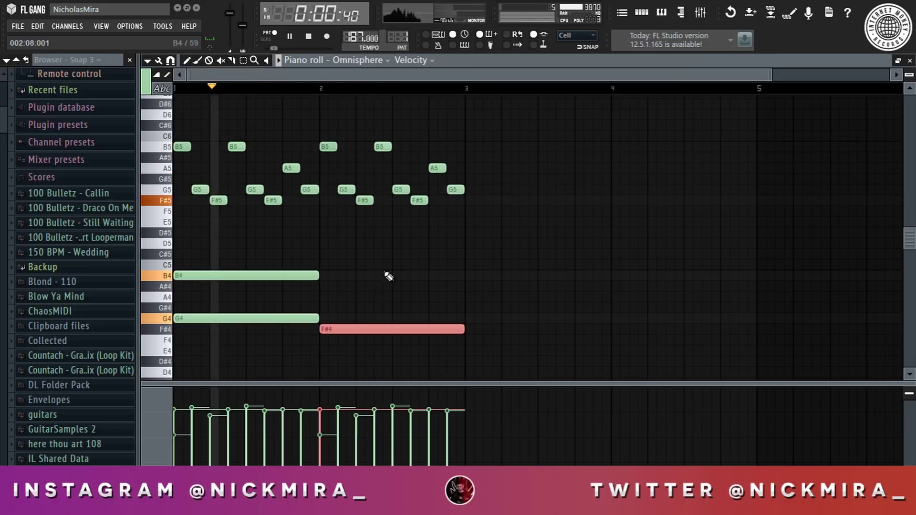
pyautogui.click(312, 253)
# Try an A#4 note between the F#4 and C#5 notes in bar 2, shorten it and delete it.
pyautogui.click(364, 284)
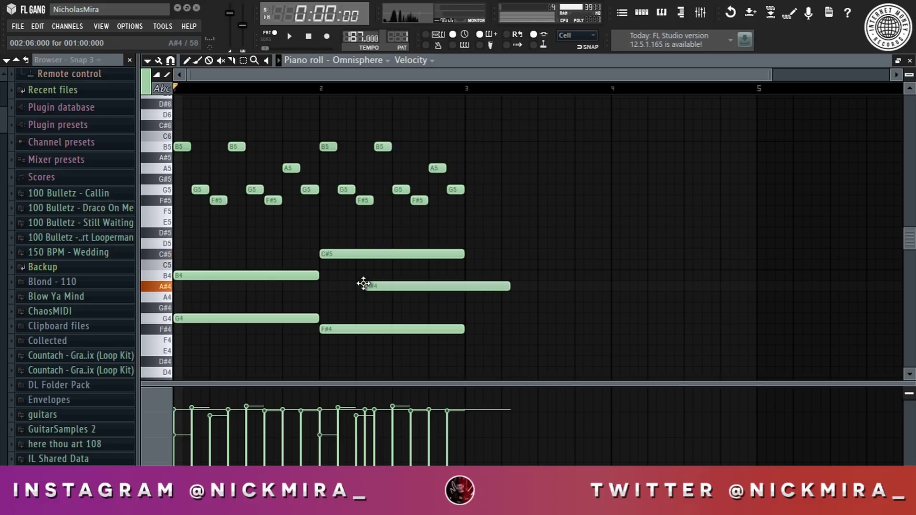
pyautogui.press('space')
pyautogui.press('c')
pyautogui.moveTo(470, 256); pyautogui.dragTo(475, 303)
pyautogui.press('space')
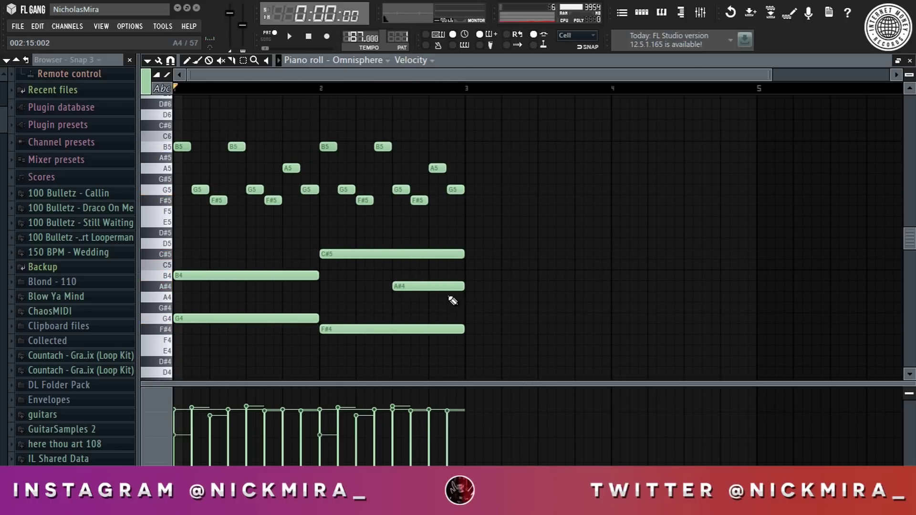
pyautogui.rightClick(473, 284)
pyautogui.press('space')
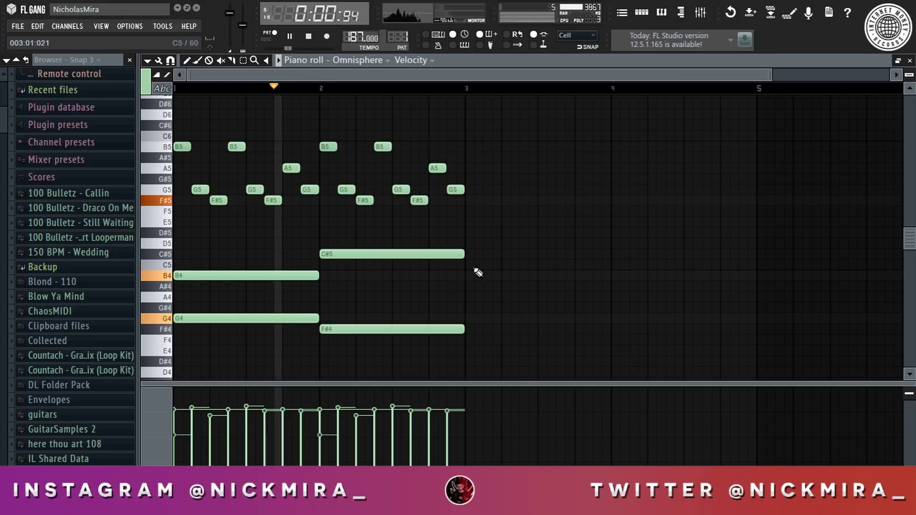
# Duplicate the two-bar phrase into the following two bars and clear the note selection.
pyautogui.hotkey('ctrl', 'b')
pyautogui.hotkey('ctrl', 'd')
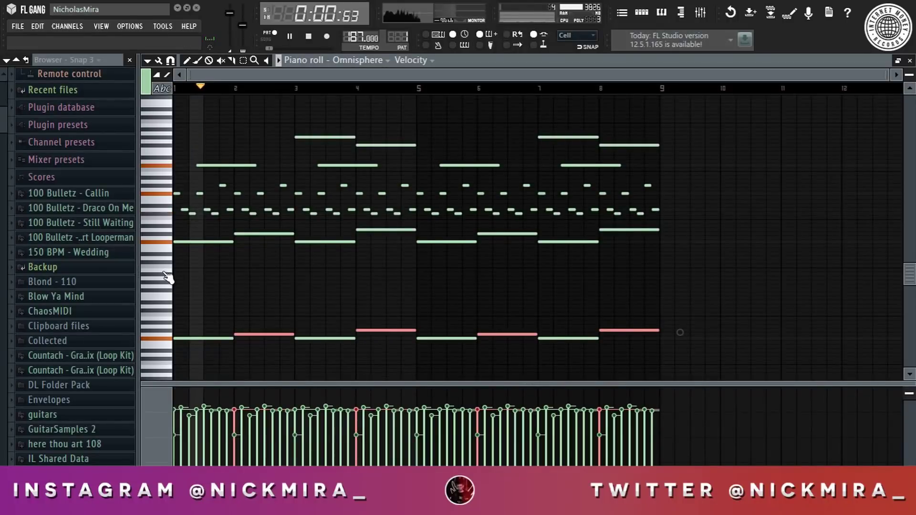
# Undo the transpositions of the selected low notes in bars 2, 4, 6 and 8, and deselect them.
pyautogui.hotkey('ctrl', 'alt', 'z')
pyautogui.hotkey('ctrl', 'alt', 'z')
pyautogui.hotkey('ctrl', 'alt', 'z')
pyautogui.hotkey('ctrl', 'alt', 'z')
pyautogui.hotkey('ctrl', 'alt', 'z')
pyautogui.hotkey('ctrl', 'alt', 'z')
pyautogui.hotkey('ctrl', 'alt', 'z')
pyautogui.hotkey('ctrl', 'alt', 'z')
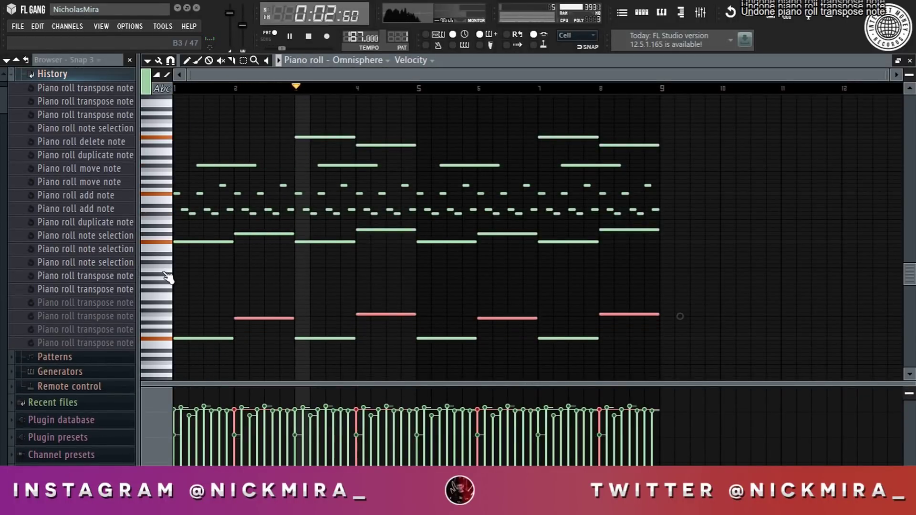
pyautogui.hotkey('ctrl', 'd')
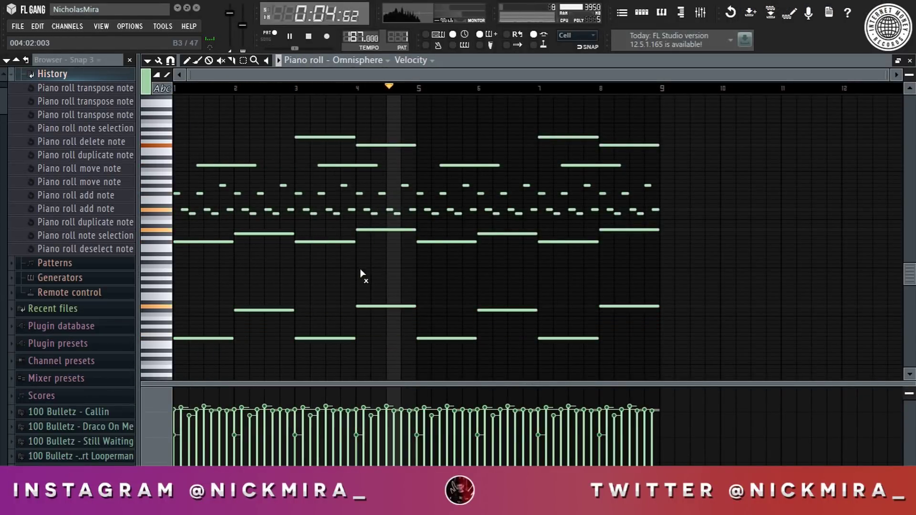
# Insert a DUNE 2 instrument channel and load its Blockbuster Bells KS patch.
pyautogui.press('F7')
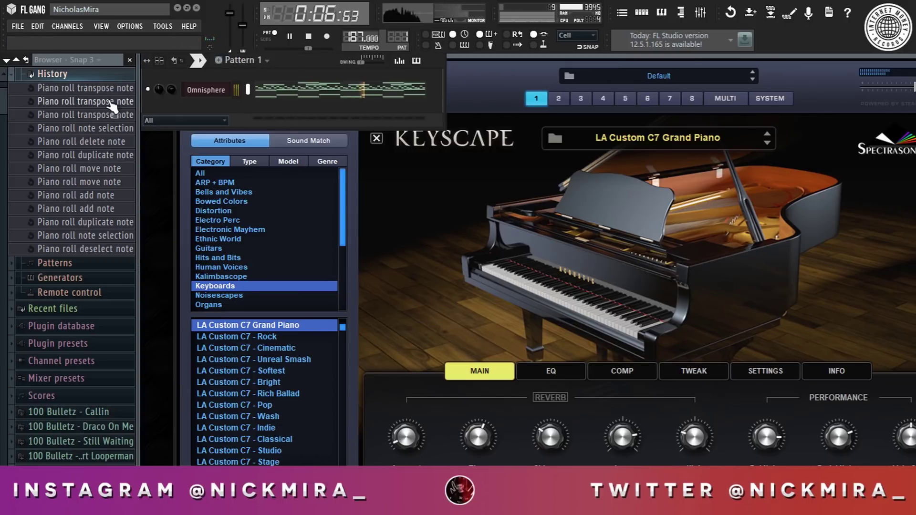
pyautogui.rightClick(190, 91)
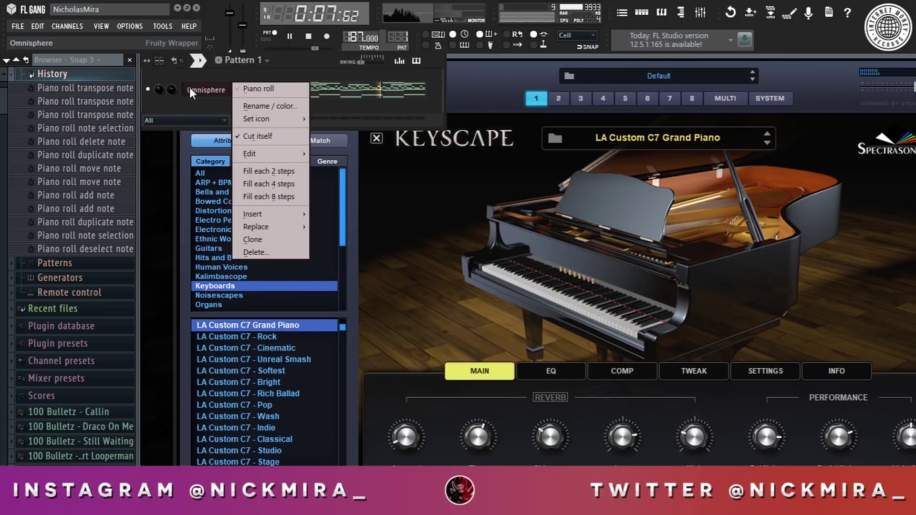
pyautogui.click(199, 120)
pyautogui.click(217, 100)
pyautogui.press('space')
pyautogui.rightClick(222, 92)
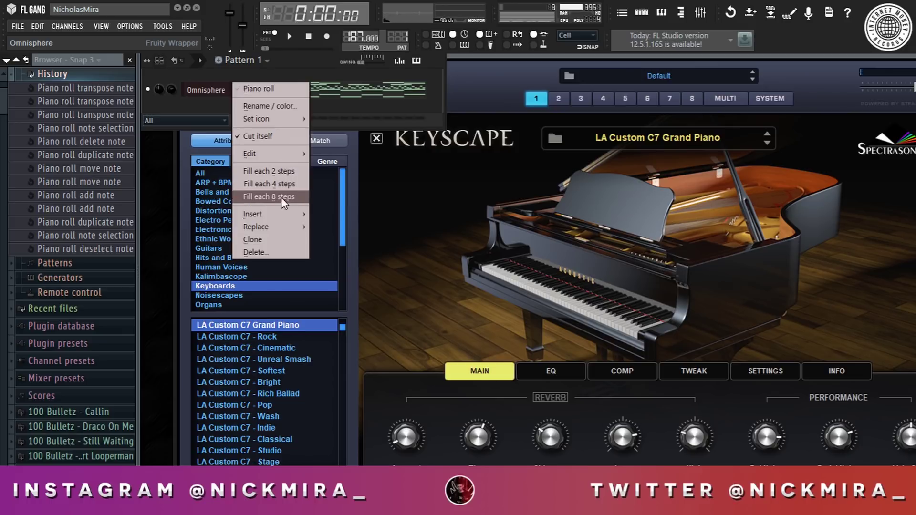
pyautogui.moveTo(279, 211)
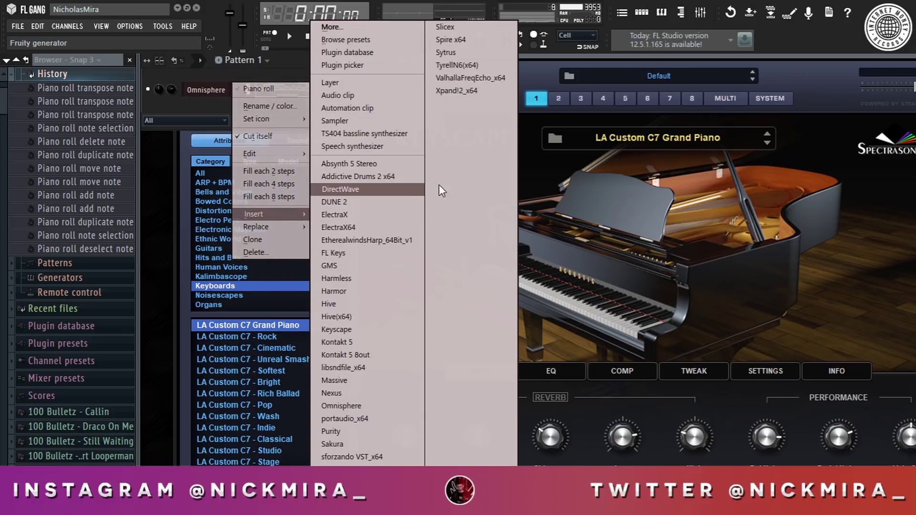
pyautogui.click(379, 201)
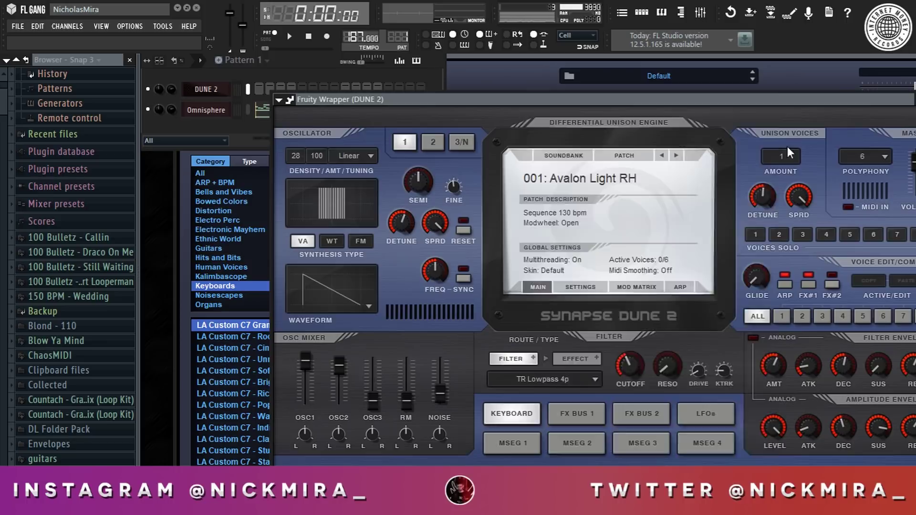
pyautogui.click(613, 157)
pyautogui.moveTo(616, 172)
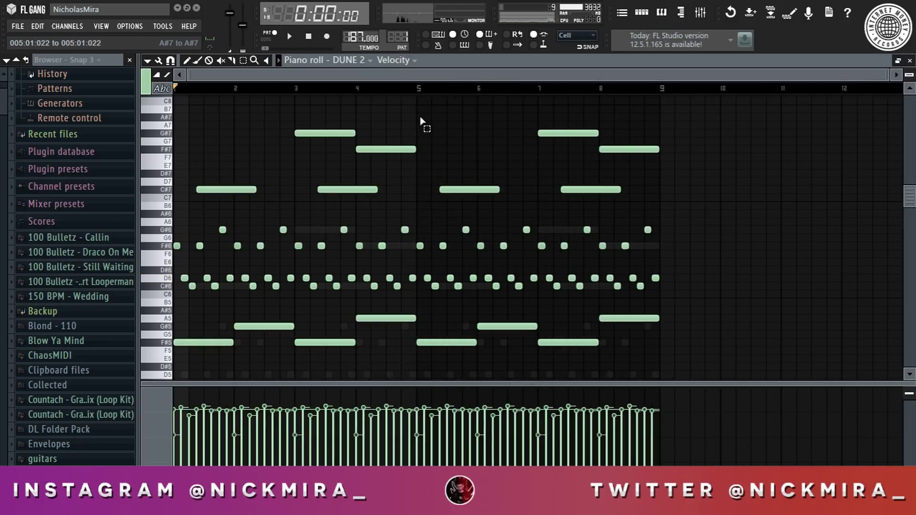
# Delete the DUNE 2 notes in bars 5 to 8 and stretch the remaining notes to 200% across eight bars.
pyautogui.moveTo(420, 117); pyautogui.dragTo(724, 381)
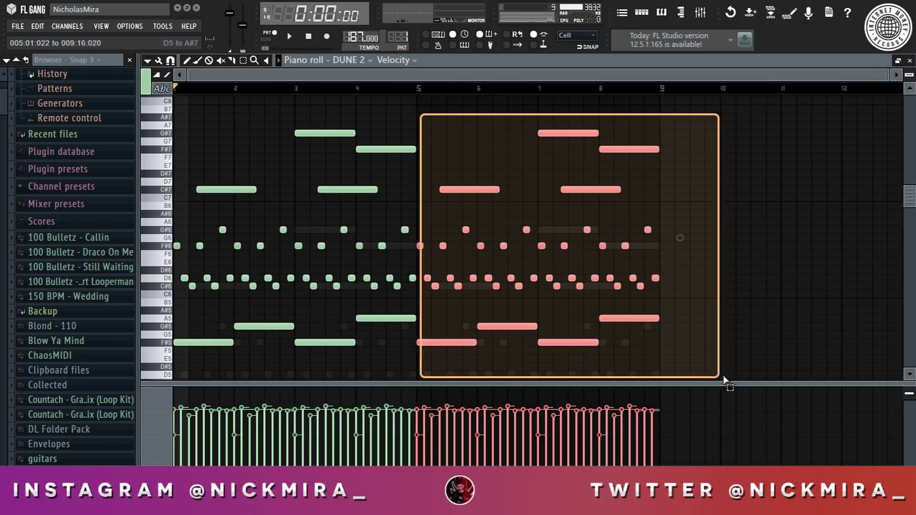
pyautogui.press('Delete')
pyautogui.hotkey('ctrl', 'a')
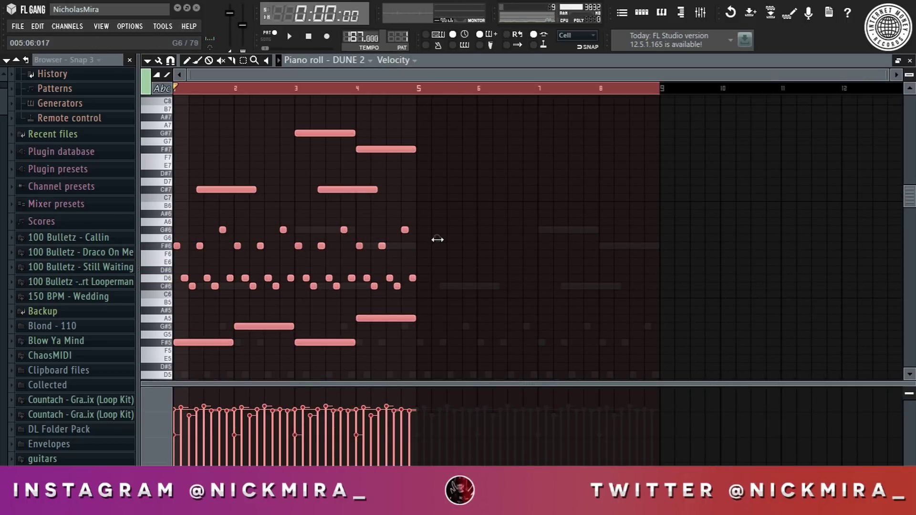
pyautogui.moveTo(437, 238); pyautogui.dragTo(660, 229)
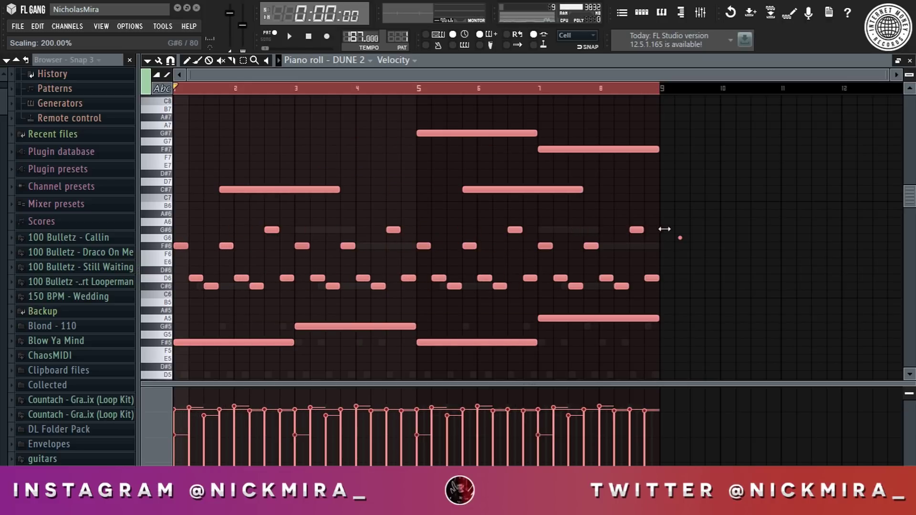
pyautogui.hotkey('ctrl', 'd')
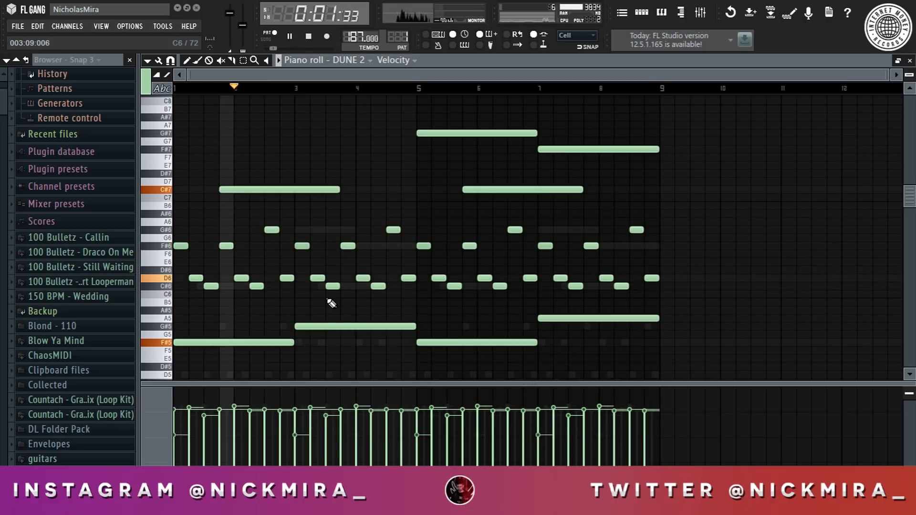
# Thin the DUNE 2 melody in bars 1 to 4, keeping three F#6 notes and the closing C#6, G#6 and D6 notes.
pyautogui.rightClick(196, 278)
pyautogui.rightClick(211, 286)
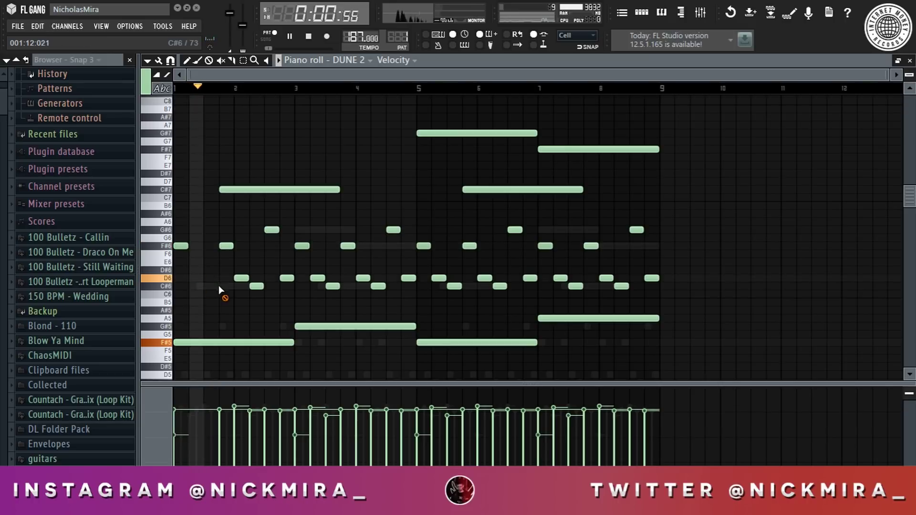
pyautogui.rightClick(245, 278)
pyautogui.rightClick(257, 286)
pyautogui.press('space')
pyautogui.press('space')
pyautogui.rightClick(273, 230)
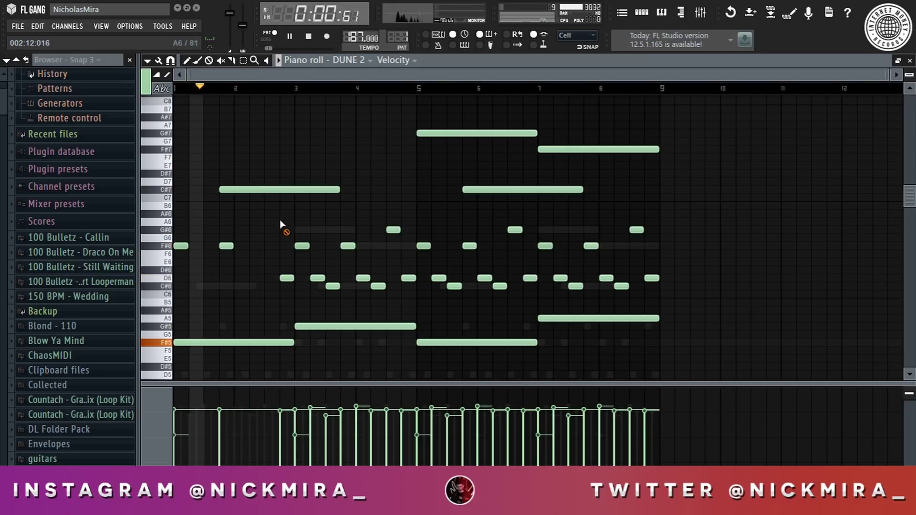
pyautogui.rightClick(287, 278)
pyautogui.rightClick(317, 278)
pyautogui.rightClick(332, 286)
pyautogui.rightClick(348, 246)
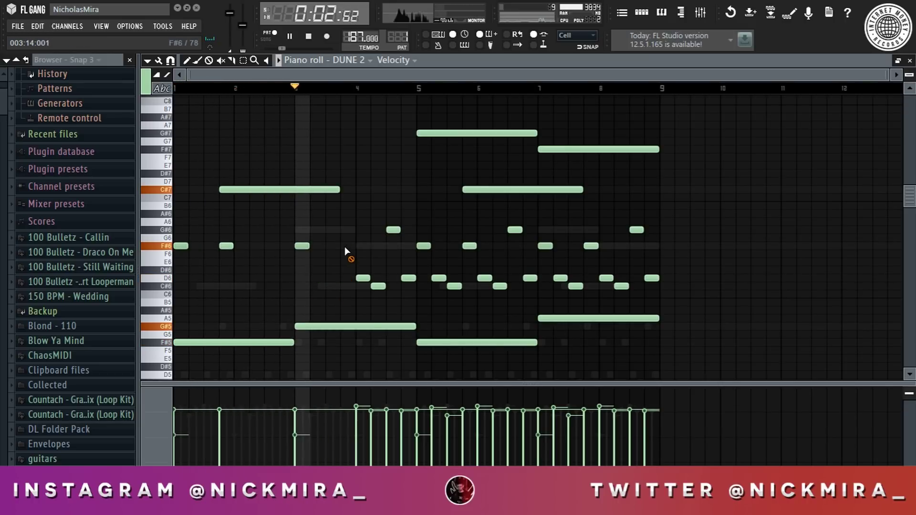
pyautogui.rightClick(363, 278)
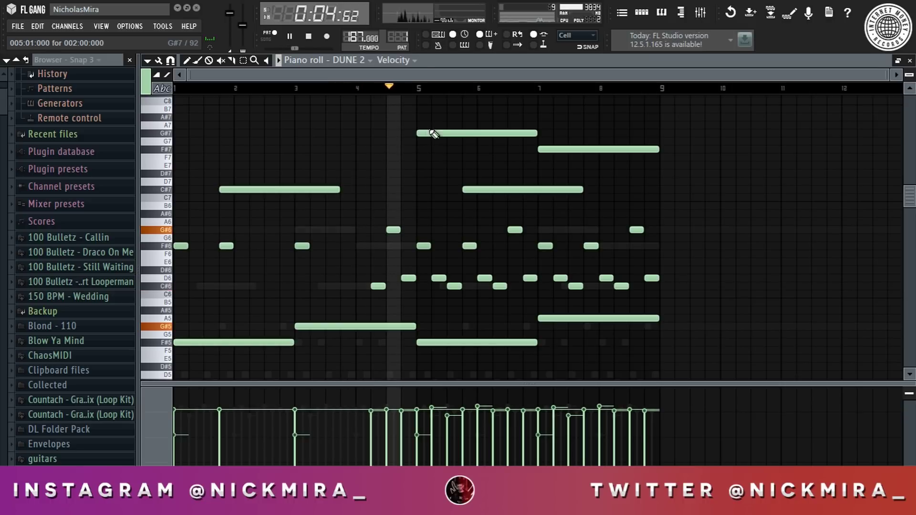
# Replace the DUNE 2 notes in bars 5 to 8 with a duplicate of the first four bars and play the pattern from the start.
pyautogui.moveTo(427, 125); pyautogui.dragTo(767, 369)
pyautogui.press('Delete')
pyautogui.hotkey('ctrl', 'b')
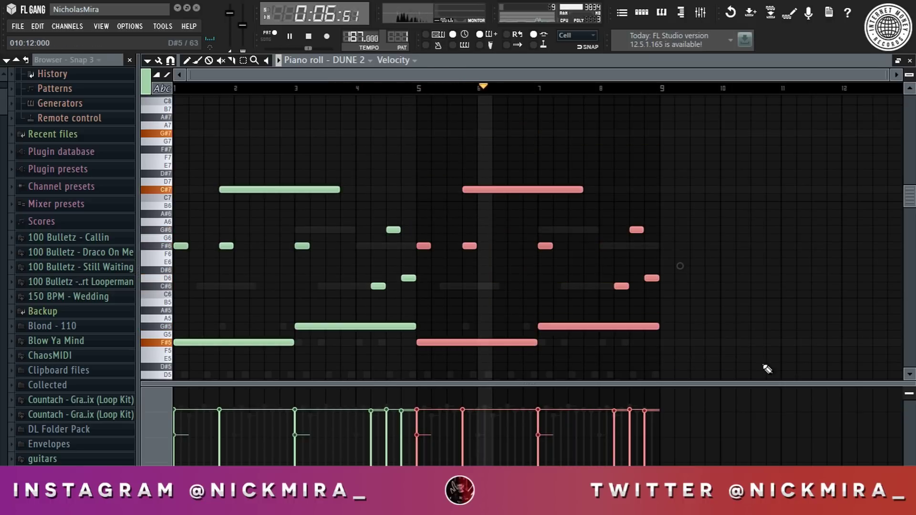
pyautogui.hotkey('ctrl', 'd')
pyautogui.press('Escape')
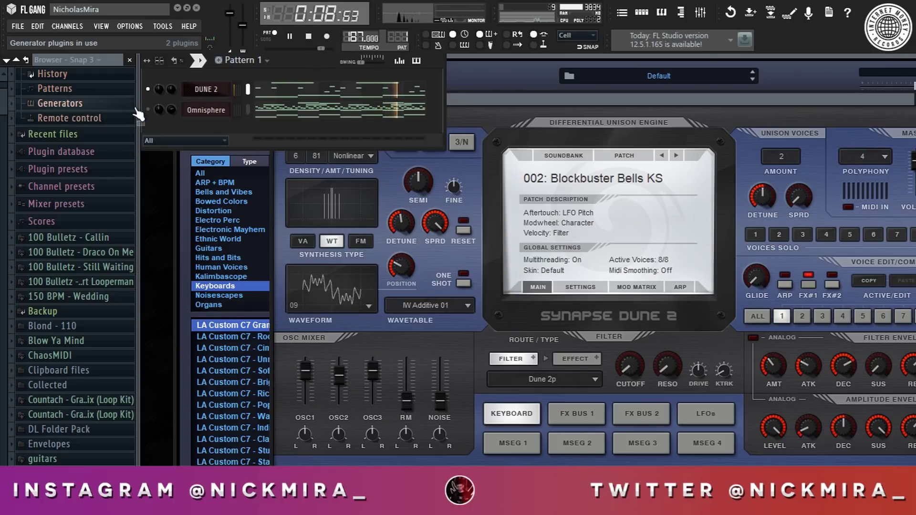
pyautogui.press('space')
pyautogui.press('space')
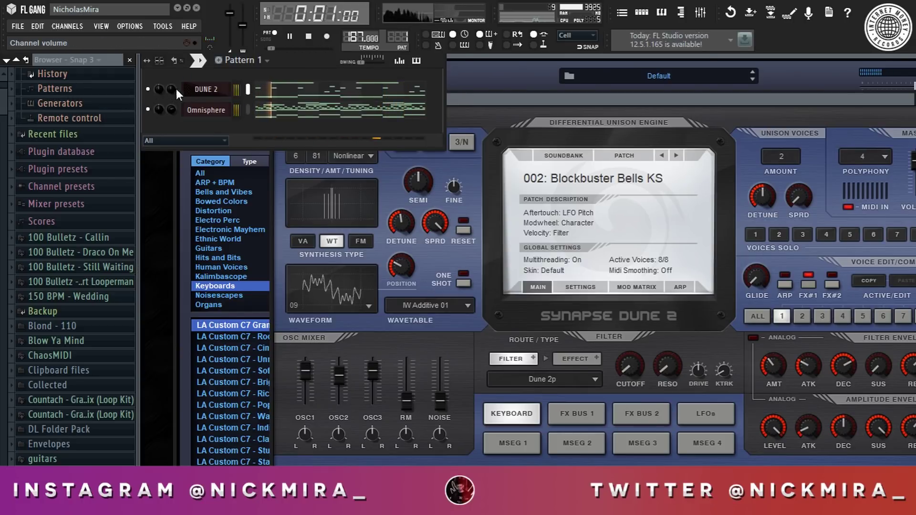
# Insert an Xpand!2_x64 instrument channel into the channel rack.
pyautogui.rightClick(229, 90)
pyautogui.moveTo(282, 214)
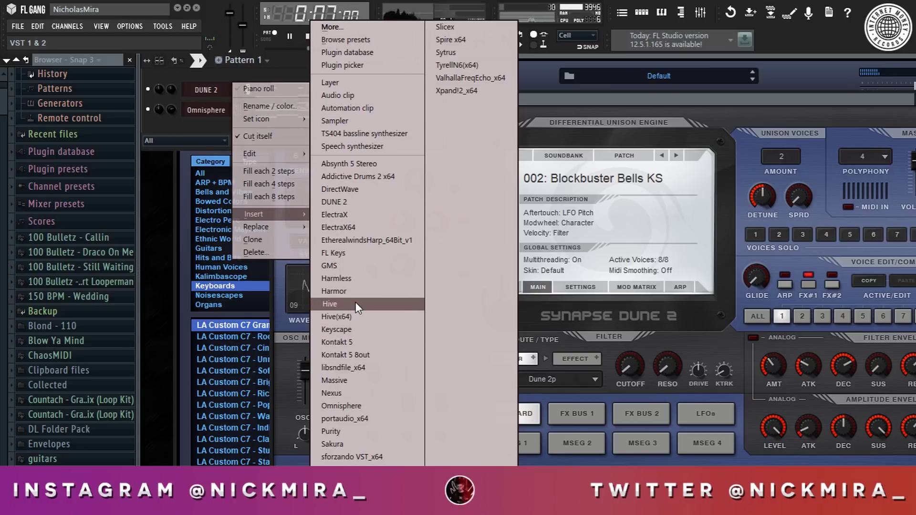
pyautogui.click(469, 90)
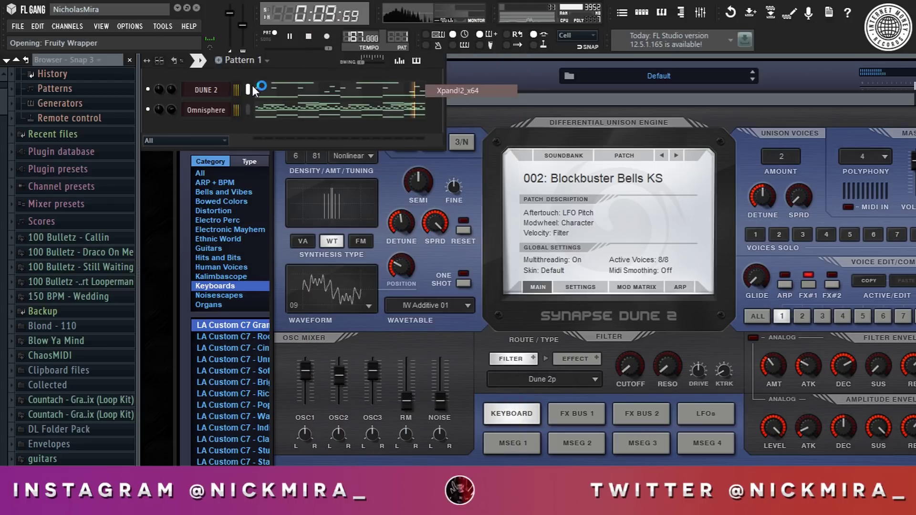
# Stop playback and copy the Omnisphere notes into the Xpand!2 channel.
pyautogui.press('space')
pyautogui.rightClick(203, 129)
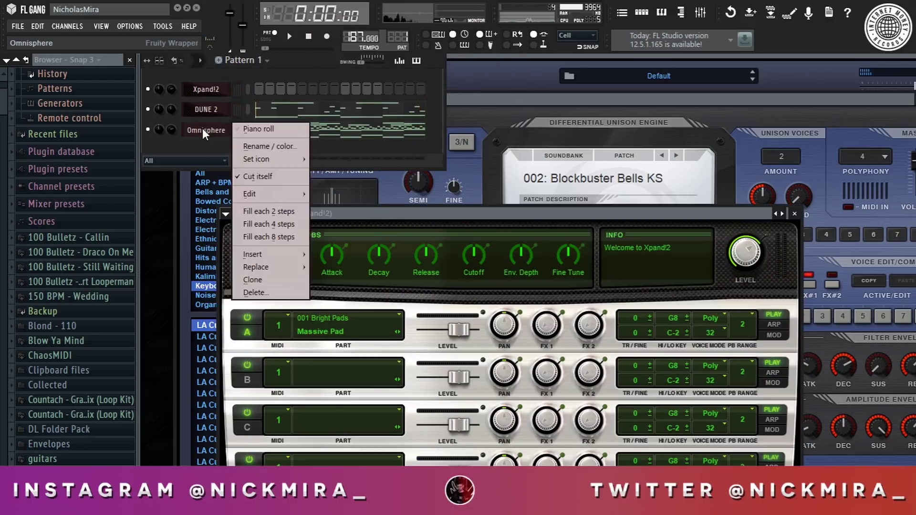
pyautogui.press('e')
pyautogui.press('c')
pyautogui.rightClick(206, 84)
pyautogui.press('e')
pyautogui.press('p')
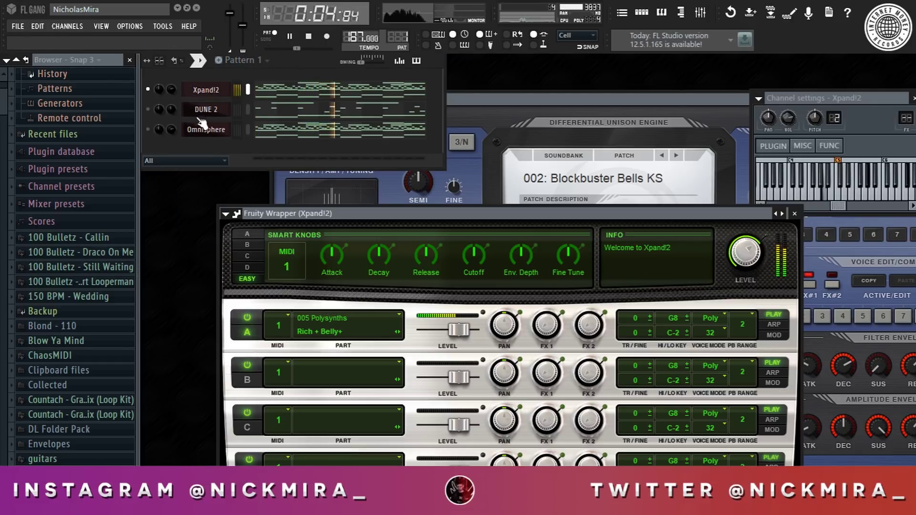
# Delete the lowest octave of bass notes from the Xpand!2 part and play the result.
pyautogui.click(289, 93)
pyautogui.scroll(-4, 288, 98)
pyautogui.press('space')
pyautogui.press('space')
pyautogui.moveTo(152, 264); pyautogui.dragTo(166, 350)
pyautogui.press('Delete')
pyautogui.press('Delete')
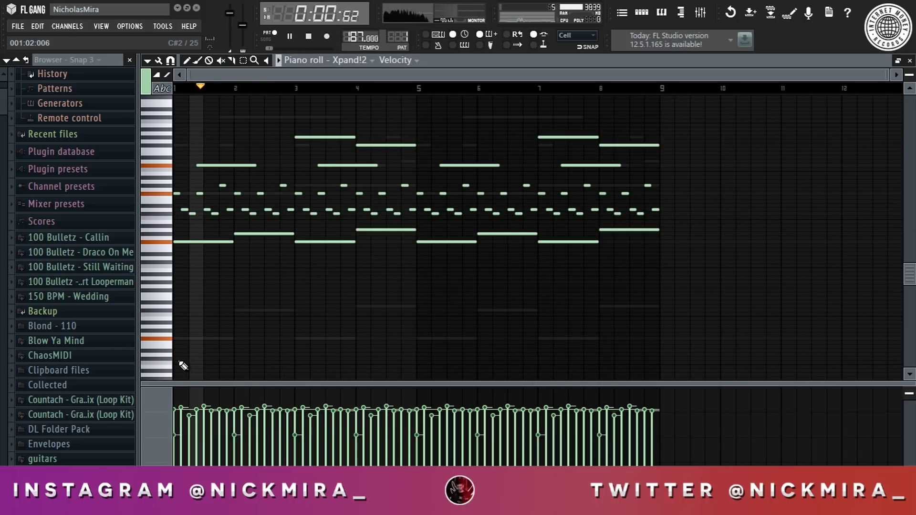
pyautogui.press('space')
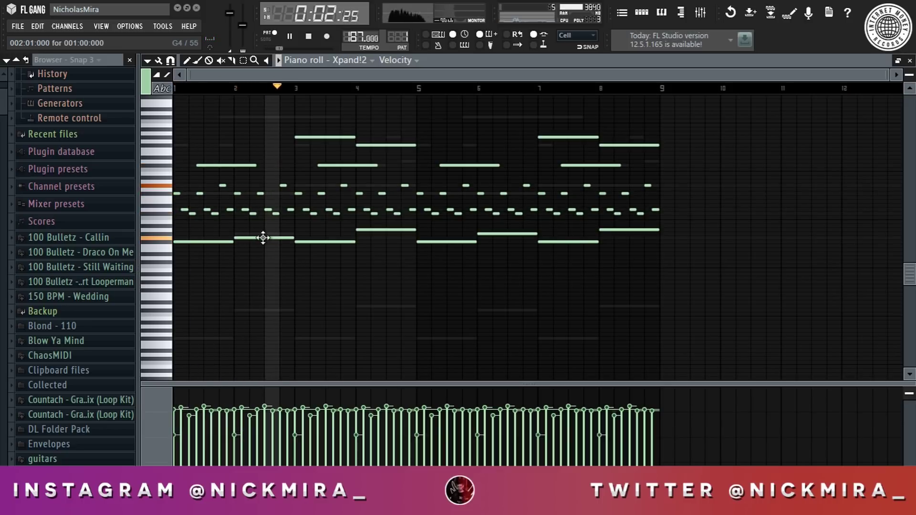
# Lower the long bottom Xpand!2 notes in bars 2 and 4 to F#4, checking them against playback.
pyautogui.moveTo(263, 237); pyautogui.dragTo(264, 242)
pyautogui.scroll(2, 265, 242)
pyautogui.press('space')
pyautogui.press('space')
pyautogui.click(381, 317)
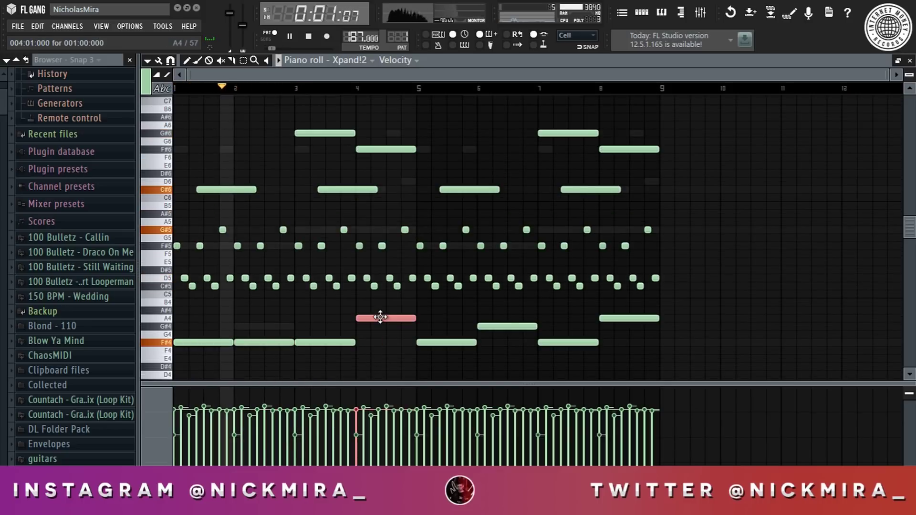
pyautogui.hotkey('shift', 'Down')
pyautogui.hotkey('shift', 'Down')
pyautogui.hotkey('shift', 'Down')
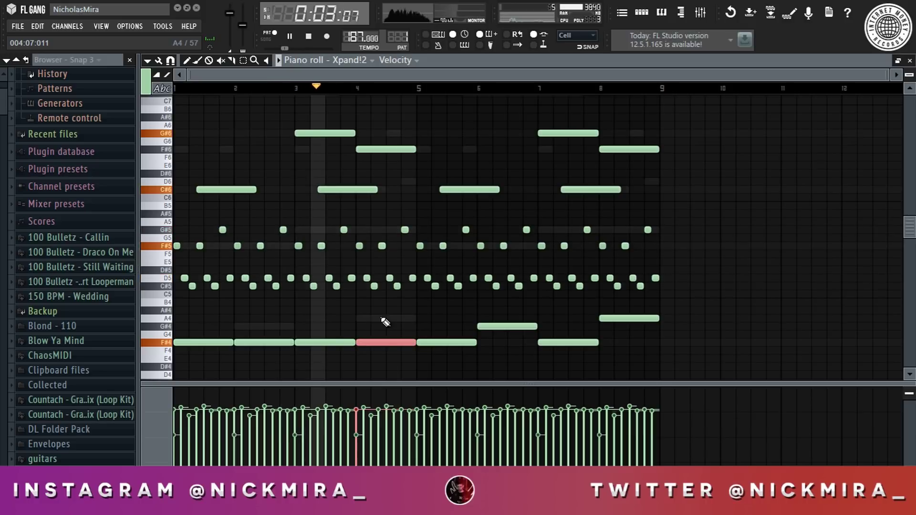
# Replace the Xpand!2 notes in bars 5 to 8 with a duplicate of the first four bars.
pyautogui.moveTo(421, 353); pyautogui.dragTo(721, 98)
pyautogui.press('Delete')
pyautogui.hotkey('ctrl', 'b')
pyautogui.scroll(2, 723, 100)
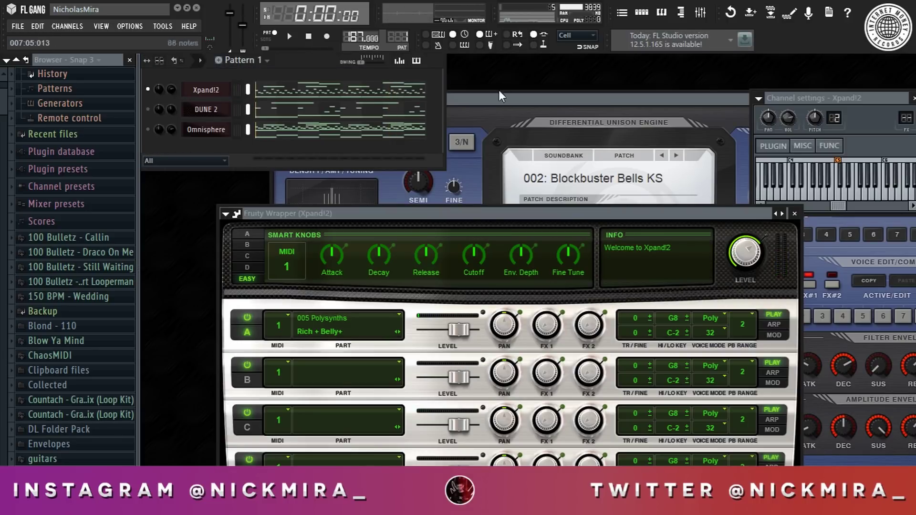
# Route the Xpand!2, DUNE 2 and Omnisphere channels to consecutive mixer tracks starting from Insert 1 and play the pattern briefly.
pyautogui.click(701, 12)
pyautogui.rightClick(278, 257)
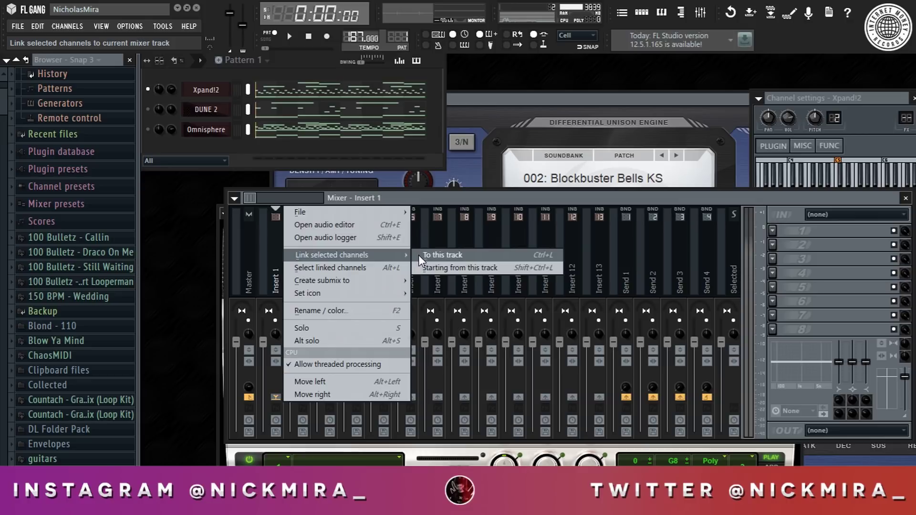
pyautogui.click(450, 265)
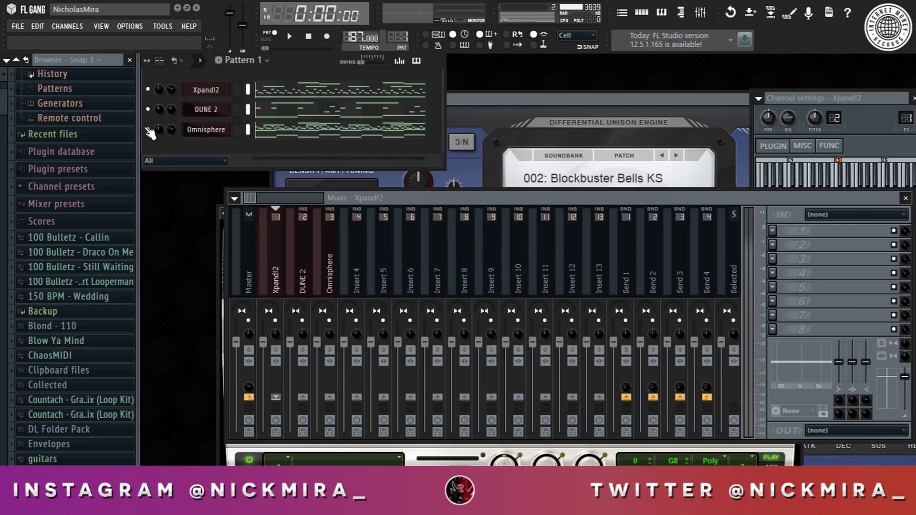
pyautogui.click(313, 296)
pyautogui.press('space')
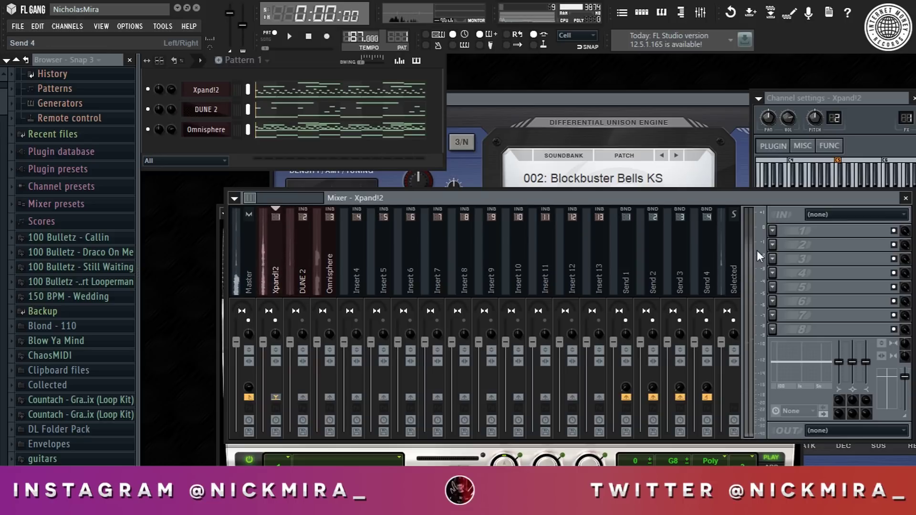
pyautogui.press('space')
# Add Gross Beat to the Xpand!2 mixer track and load the preset bank that starts with the Jab to Reverse time slot.
pyautogui.click(774, 231)
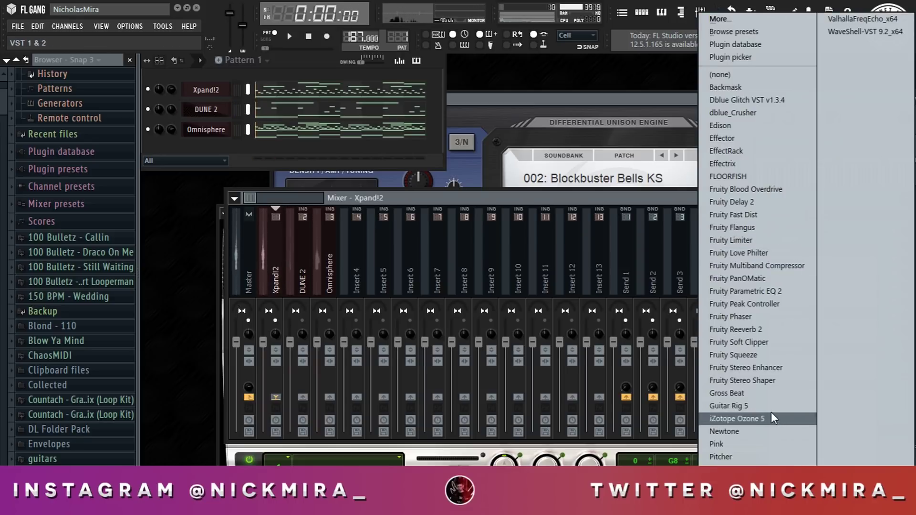
pyautogui.click(766, 395)
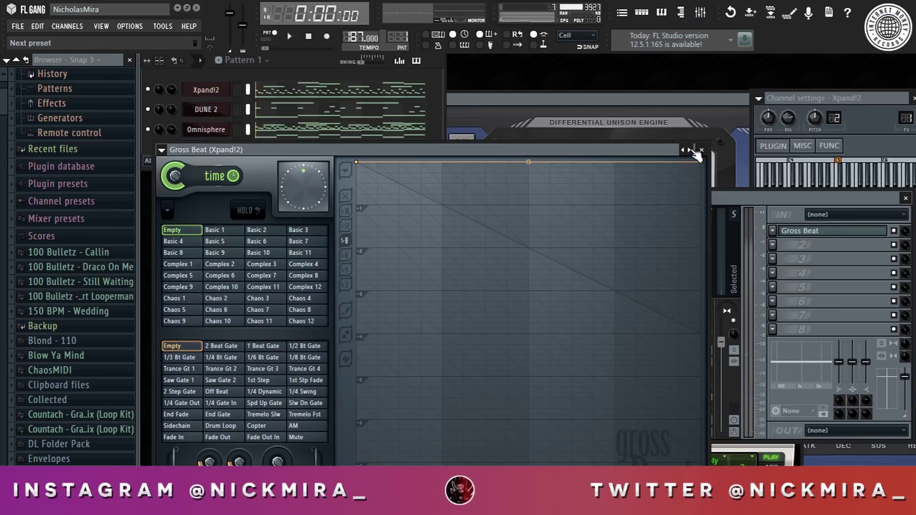
pyautogui.rightClick(695, 150)
pyautogui.click(758, 231)
pyautogui.press('space')
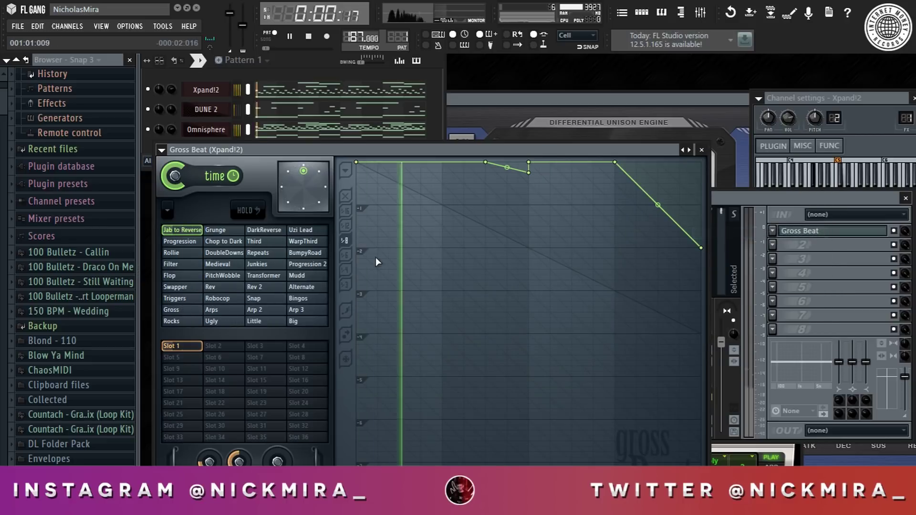
# Select Gross Beat's DarkReverse time slot and reshape its first beat into a downward ramp matching the second beat.
pyautogui.click(264, 230)
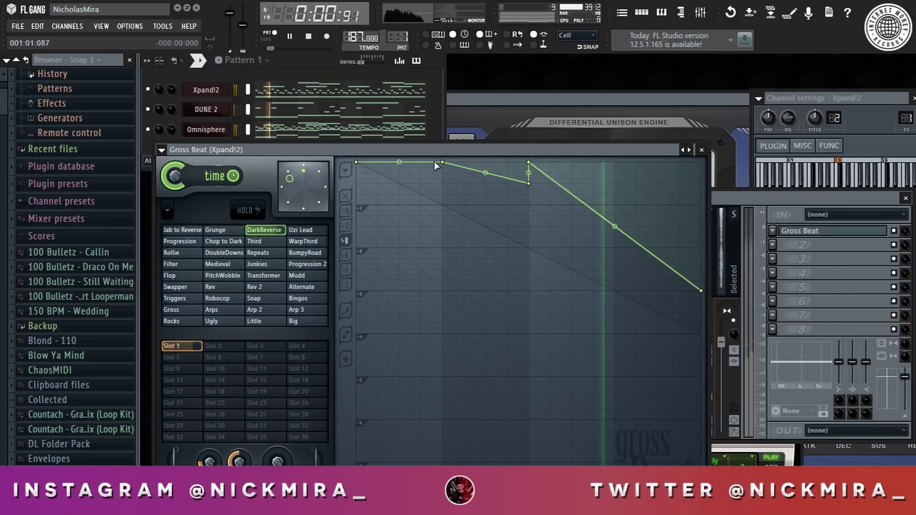
pyautogui.moveTo(442, 162)
pyautogui.mouseDown()
pyautogui.moveTo(442, 183)
pyautogui.moveTo(443, 162)
pyautogui.mouseUp()
pyautogui.rightClick(443, 172)
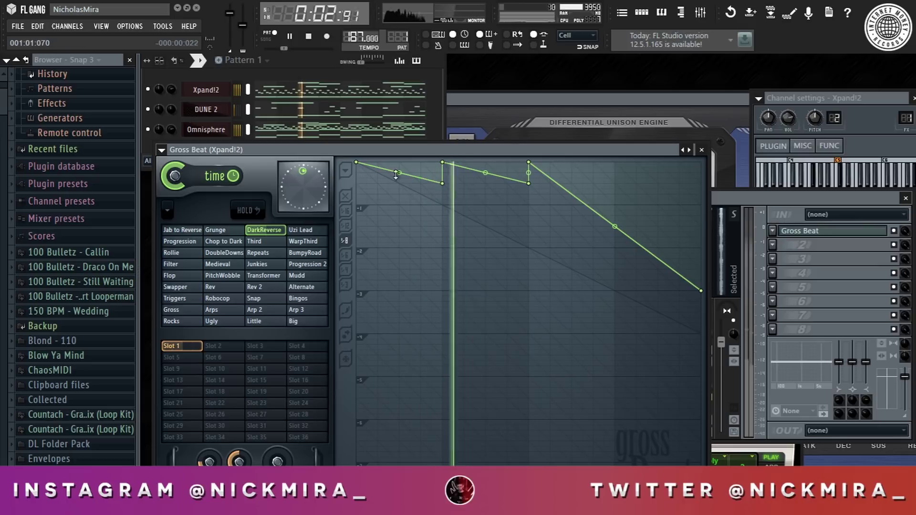
# Lower the Xpand!2 mixer level to about -9.2 dB and turn the DUNE 2 level down as well.
pyautogui.click(277, 95)
pyautogui.scroll(-4, 277, 94)
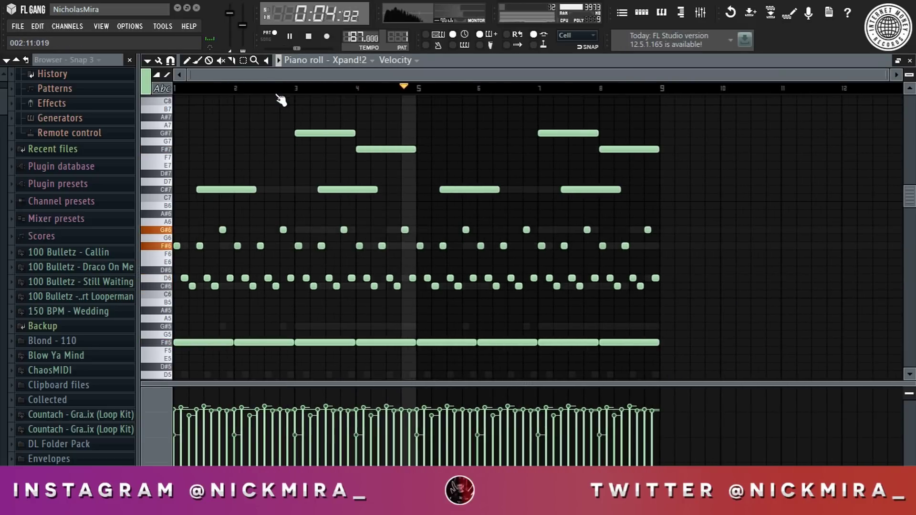
pyautogui.press('F7')
pyautogui.press('F9')
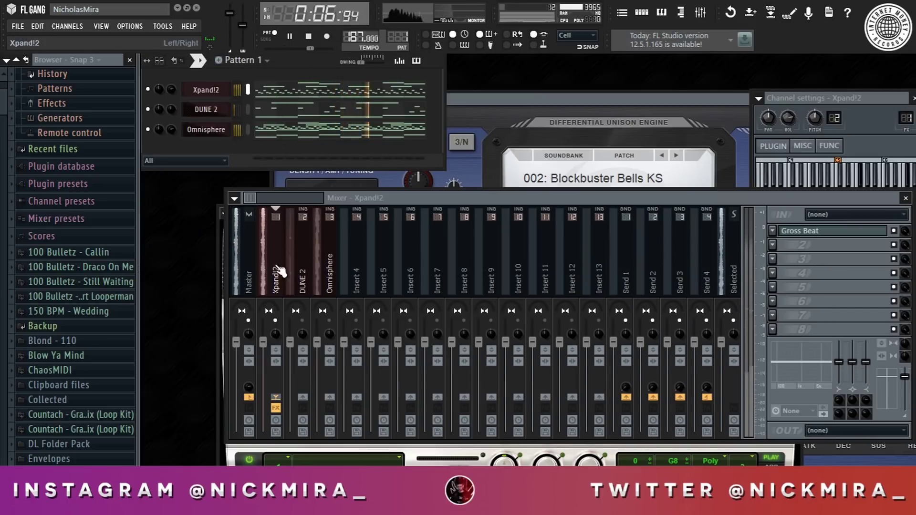
pyautogui.moveTo(263, 342); pyautogui.dragTo(263, 353)
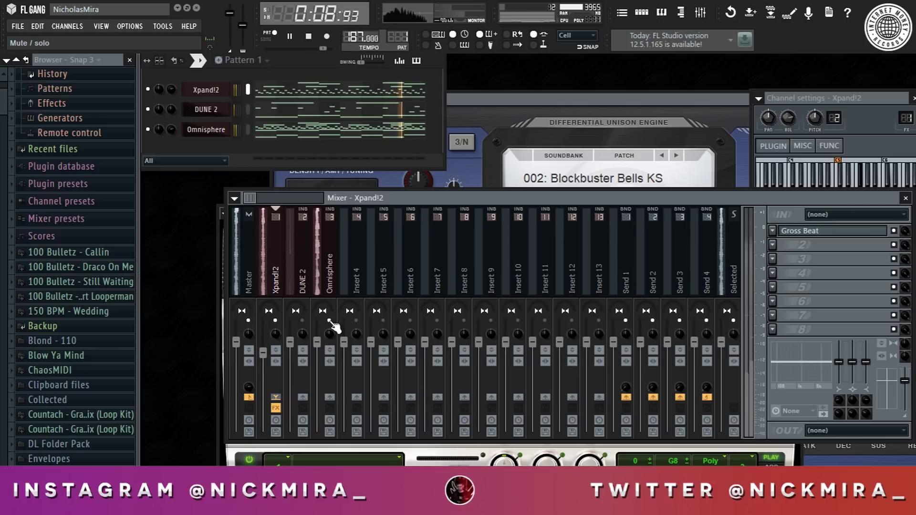
pyautogui.click(318, 331)
pyautogui.click(297, 352)
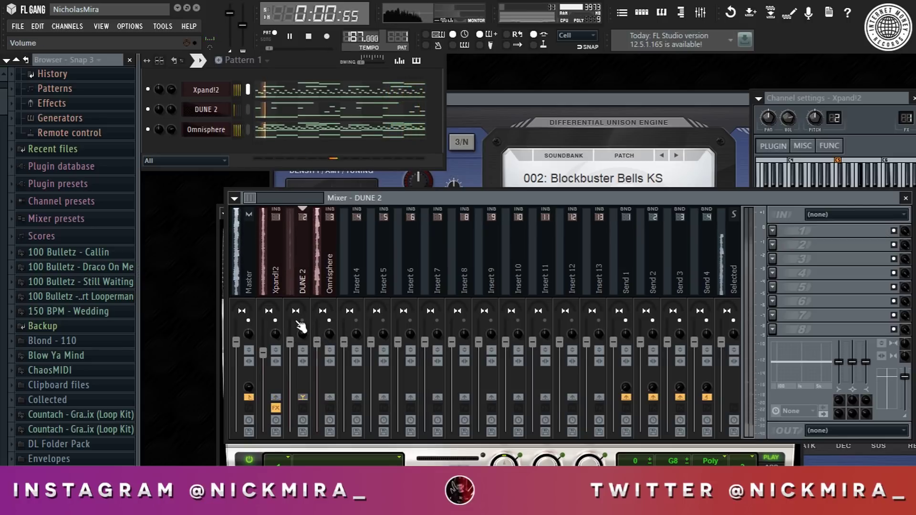
pyautogui.moveTo(289, 342); pyautogui.dragTo(263, 370)
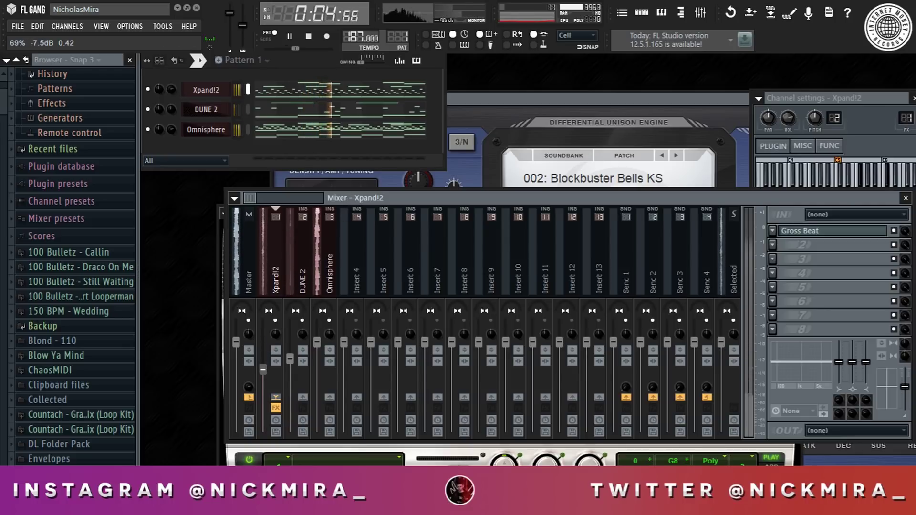
pyautogui.press('F9')
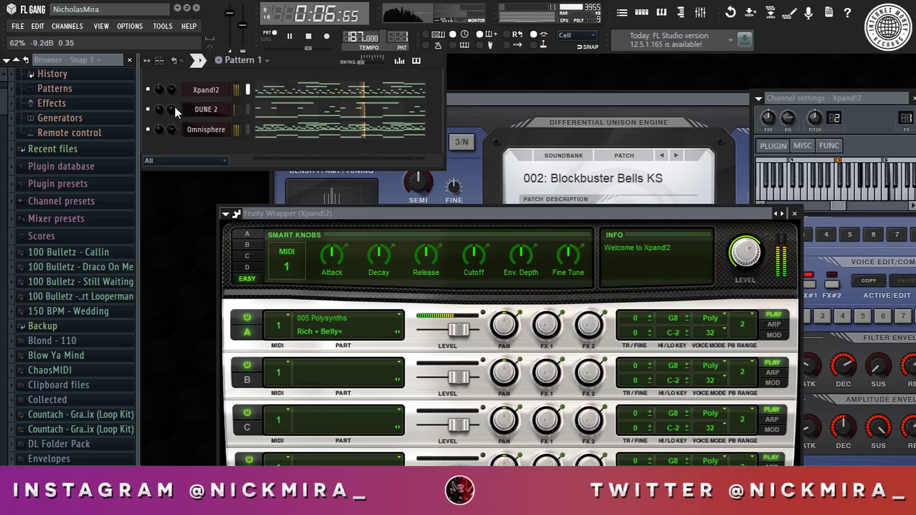
pyautogui.click(305, 110)
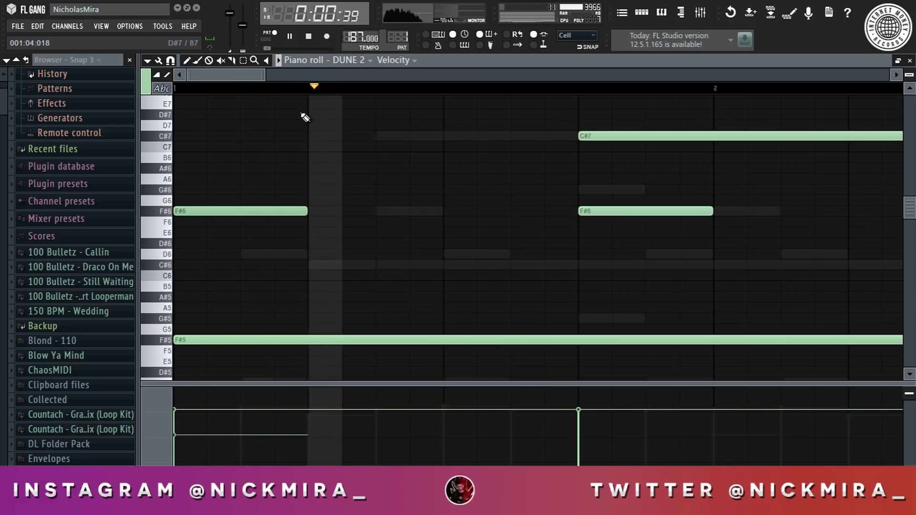
pyautogui.press('F7')
# Browse the Packs drum kits and open the Snares folder of the Magma Drum Kit.
pyautogui.scroll(-15, 72, 191)
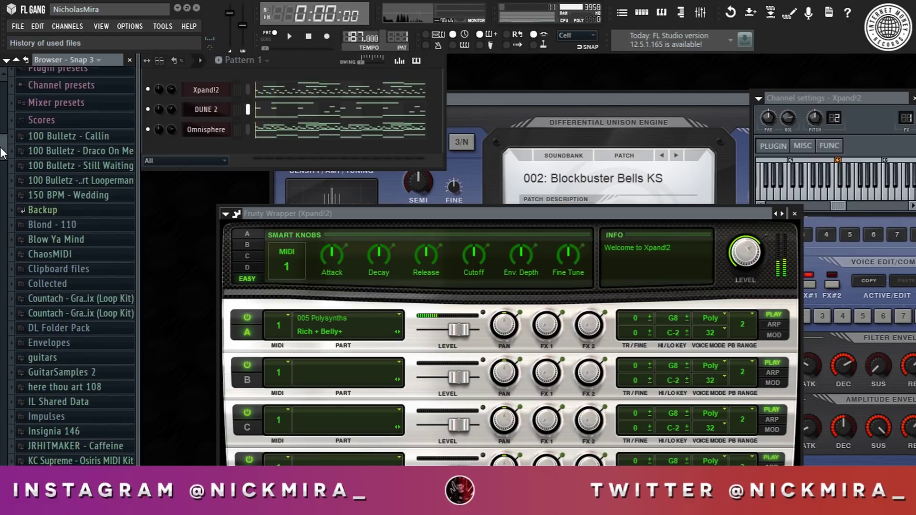
pyautogui.scroll(-3, 84, 177)
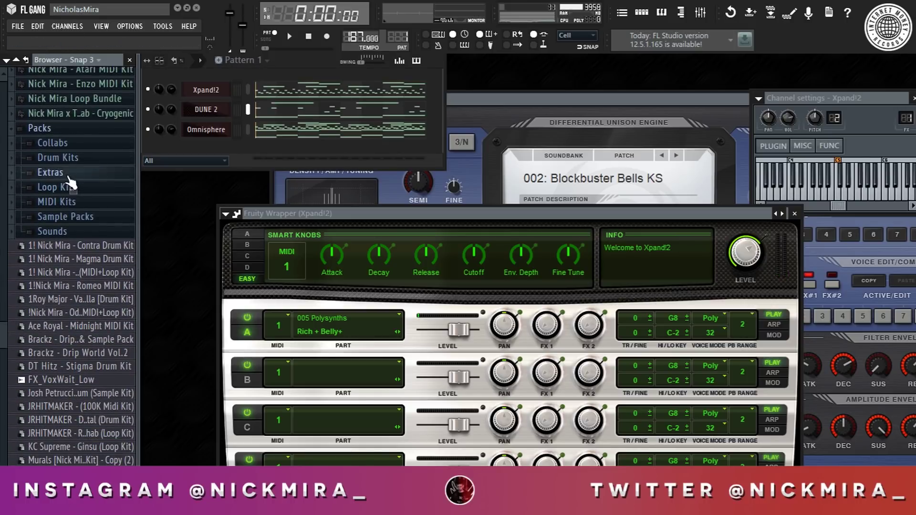
pyautogui.click(72, 160)
pyautogui.press('space')
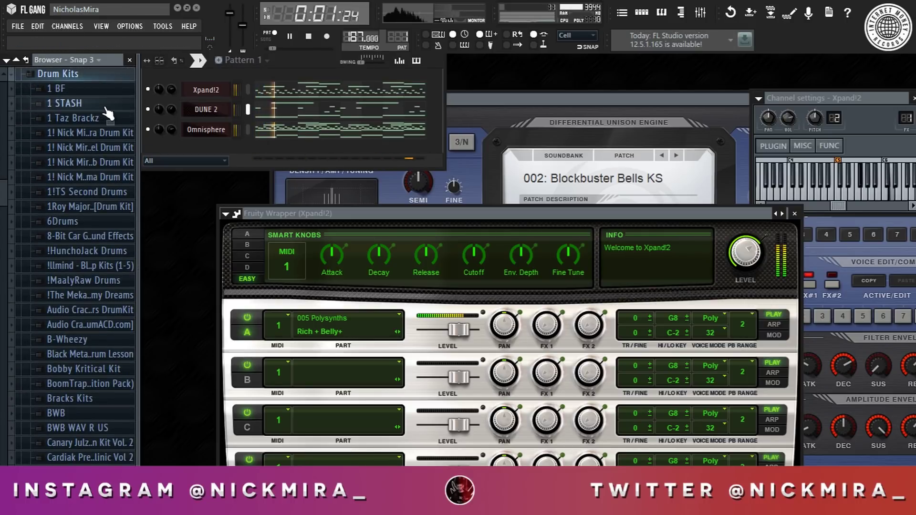
pyautogui.press('space')
pyautogui.click(120, 179)
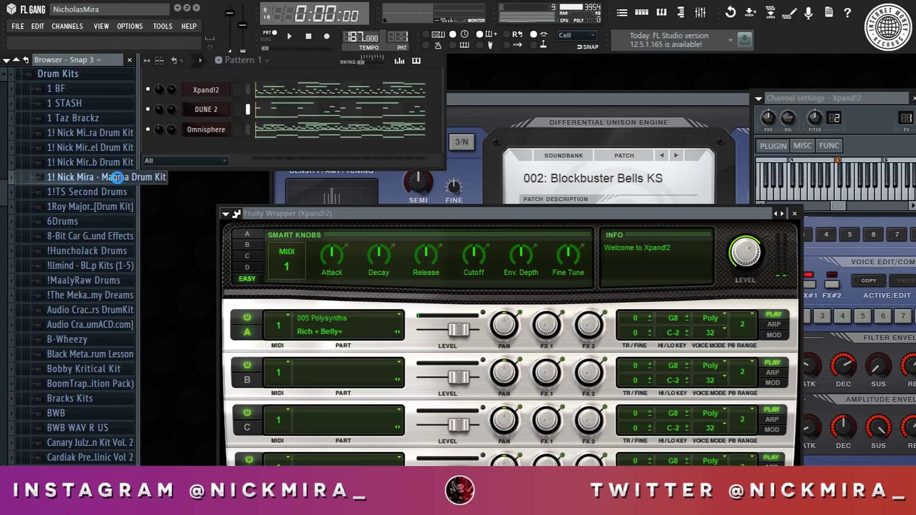
pyautogui.click(109, 326)
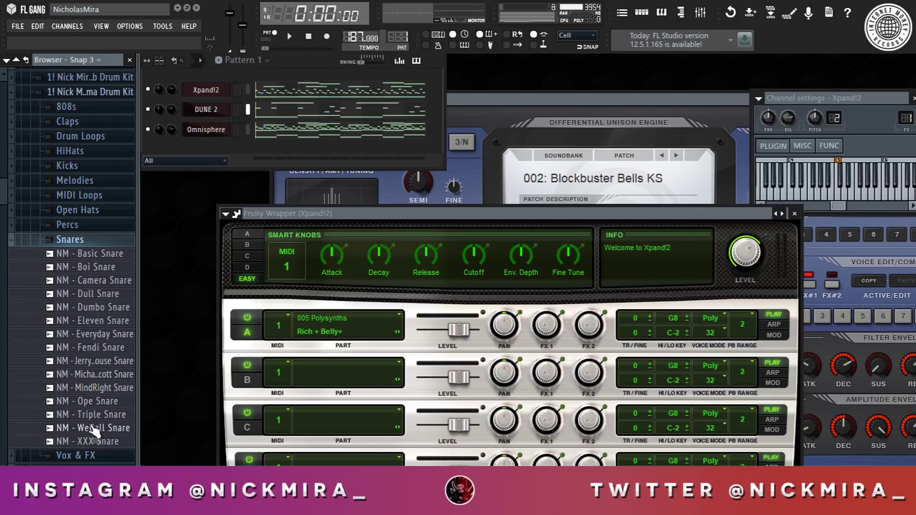
# Audition the WeBall, Triple, Ope, MindRight and MichaelScott snares, checking them against the playing melody.
pyautogui.click(92, 428)
pyautogui.click(98, 415)
pyautogui.click(118, 402)
pyautogui.press('space')
pyautogui.click(124, 386)
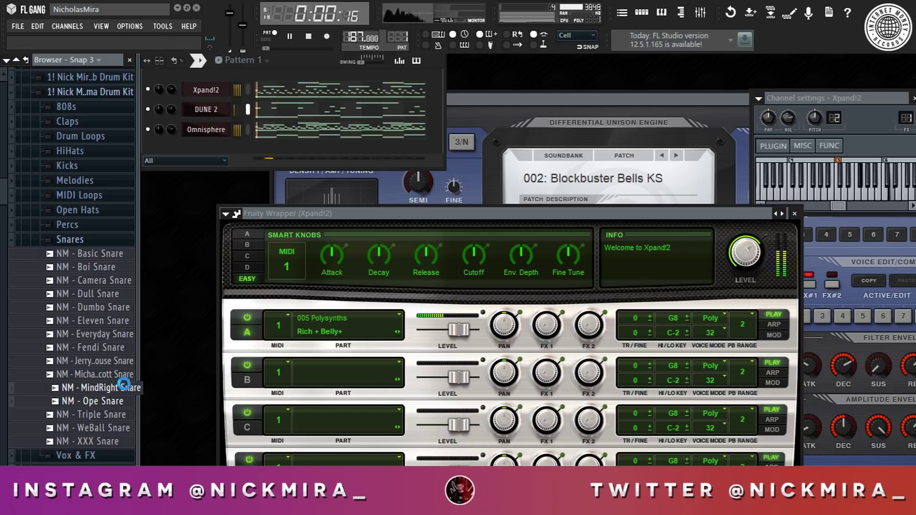
pyautogui.click(117, 375)
pyautogui.press('space')
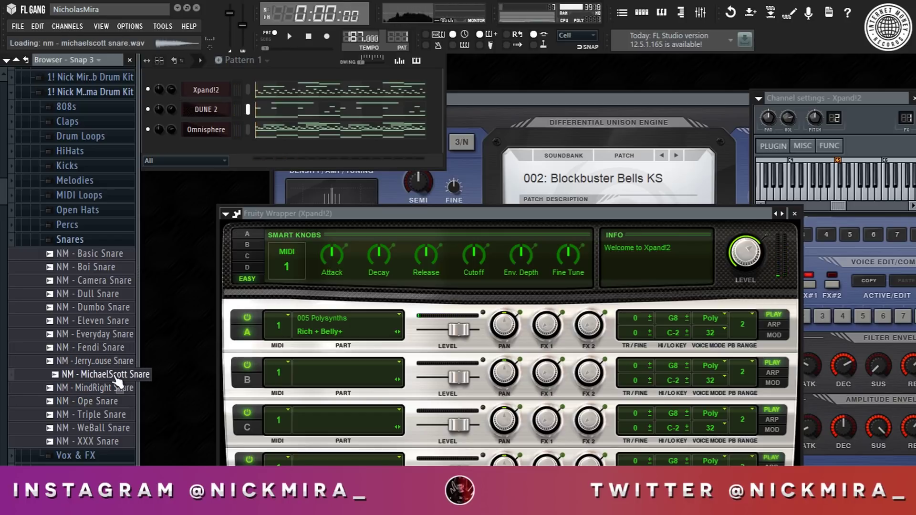
# Add NM - MichaelScott Snare as a new channel, put its hit on step 9 and play the pattern.
pyautogui.moveTo(115, 376); pyautogui.dragTo(304, 144)
pyautogui.click(304, 147)
pyautogui.press('space')
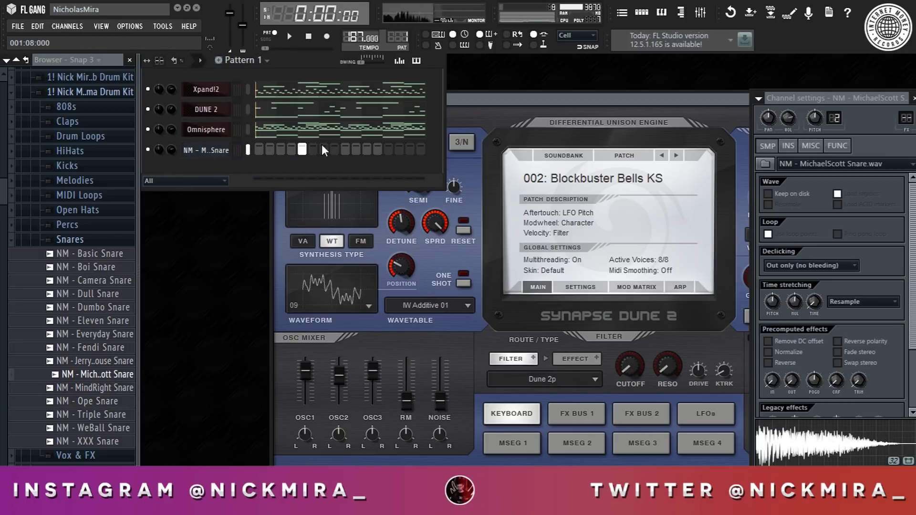
pyautogui.click(345, 148)
pyautogui.press('space')
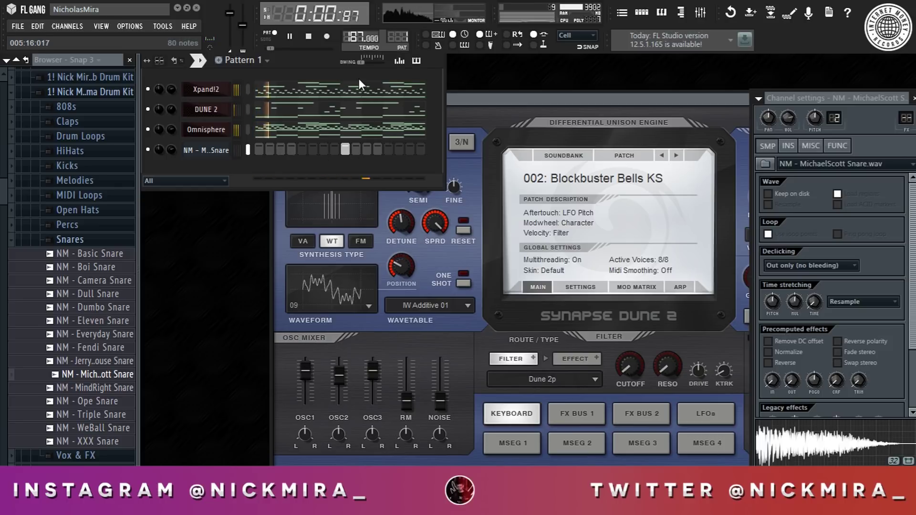
# Set the snare steps to full velocity, then fade out and normalize the snare sample.
pyautogui.click(399, 61)
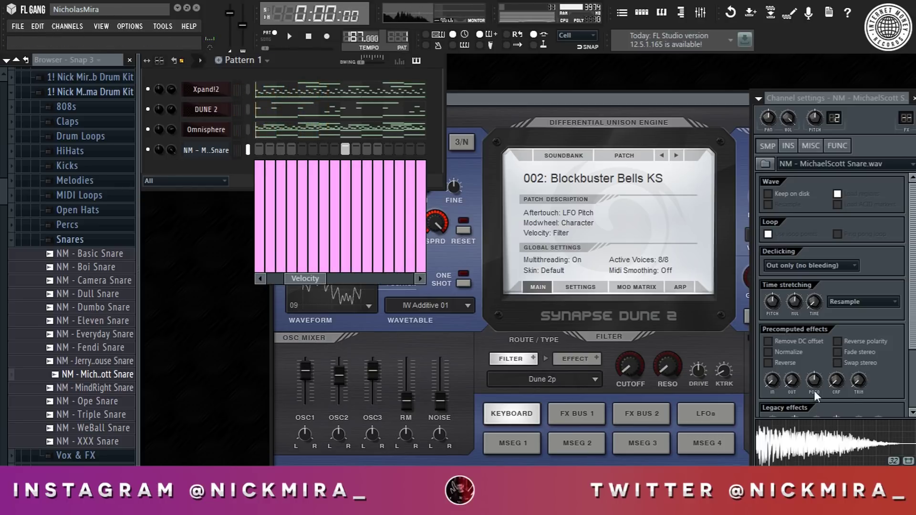
pyautogui.moveTo(792, 382); pyautogui.dragTo(791, 365)
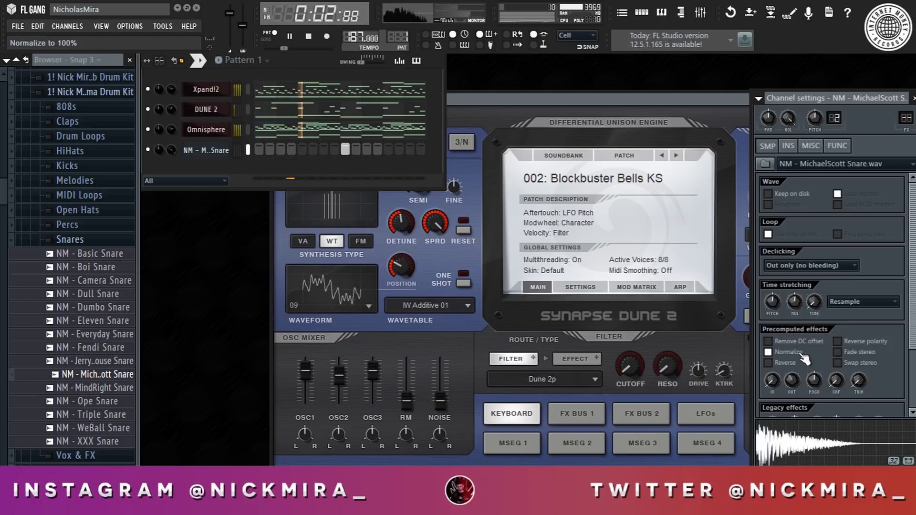
# Convert the snare steps to piano roll notes, with one C5 hit per bar across eight bars.
pyautogui.rightClick(237, 151)
pyautogui.click(253, 151)
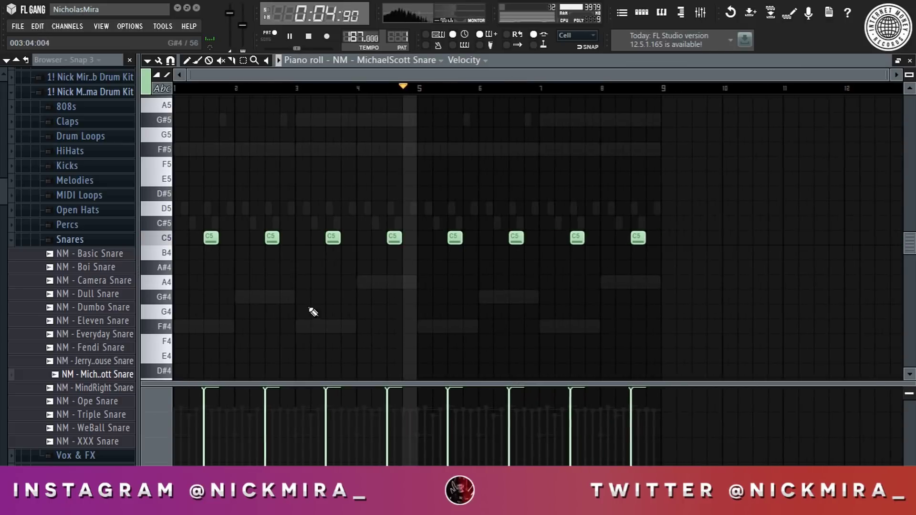
pyautogui.scroll(4, 294, 92)
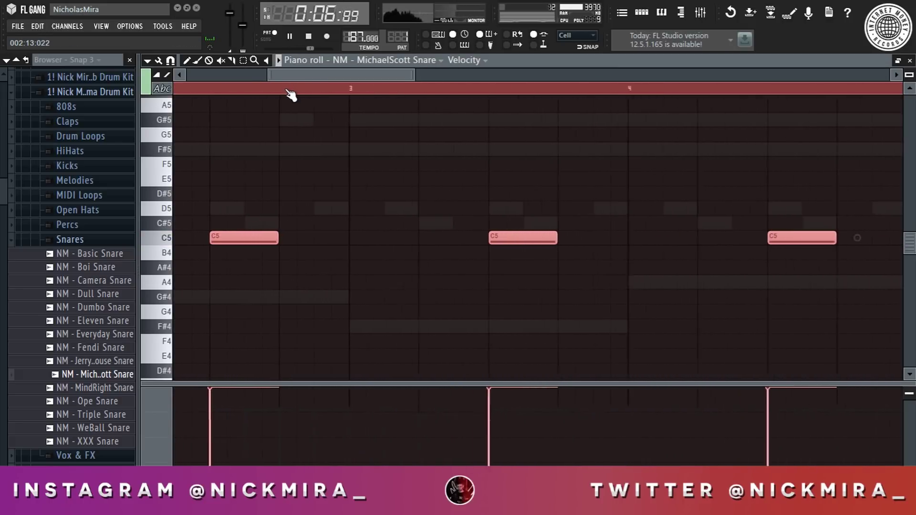
# Add NM - Panorama Clap as a new channel, paste the snare's one hit per bar into it and play the pattern.
pyautogui.scroll(-4, 289, 91)
pyautogui.hotkey('ctrl', 'z')
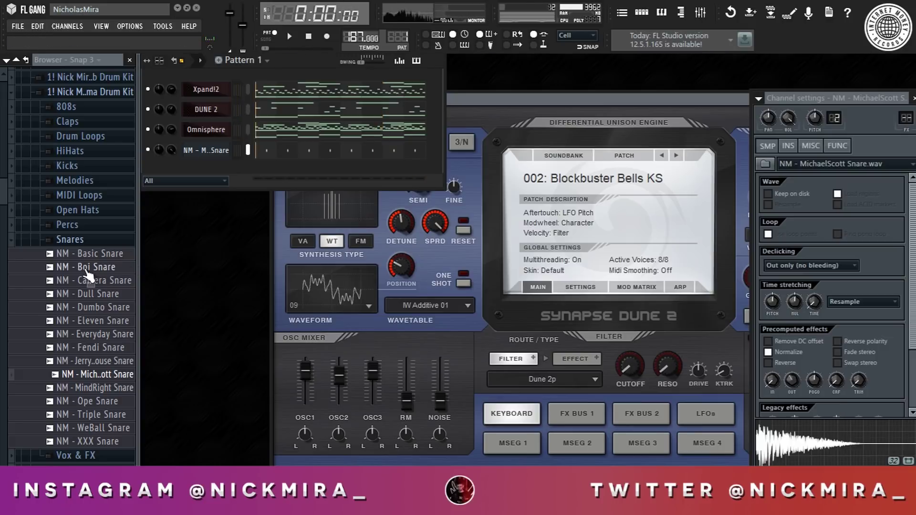
pyautogui.click(82, 267)
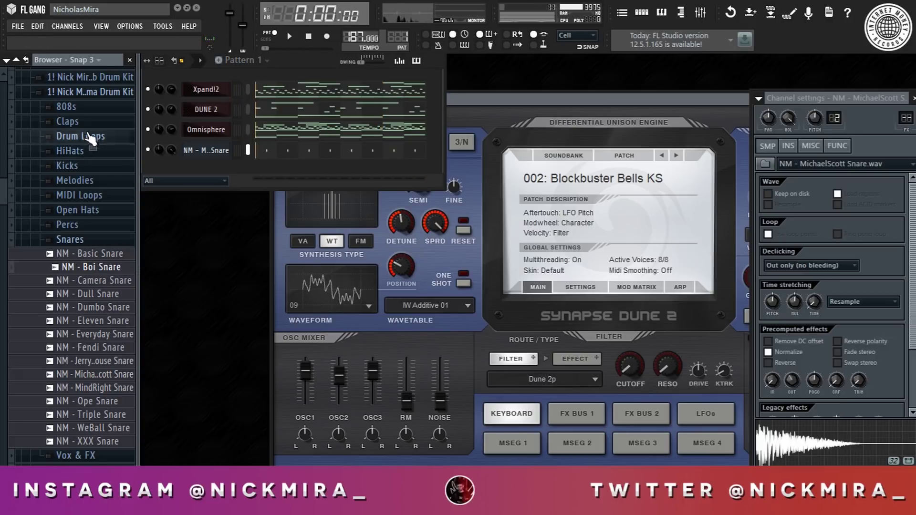
pyautogui.click(88, 123)
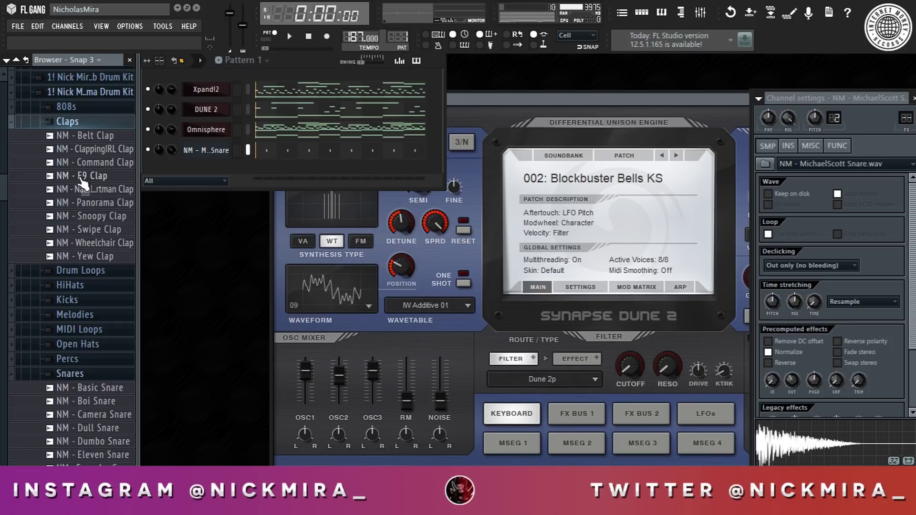
pyautogui.click(113, 203)
pyautogui.moveTo(100, 202); pyautogui.dragTo(200, 171)
pyautogui.rightClick(198, 167)
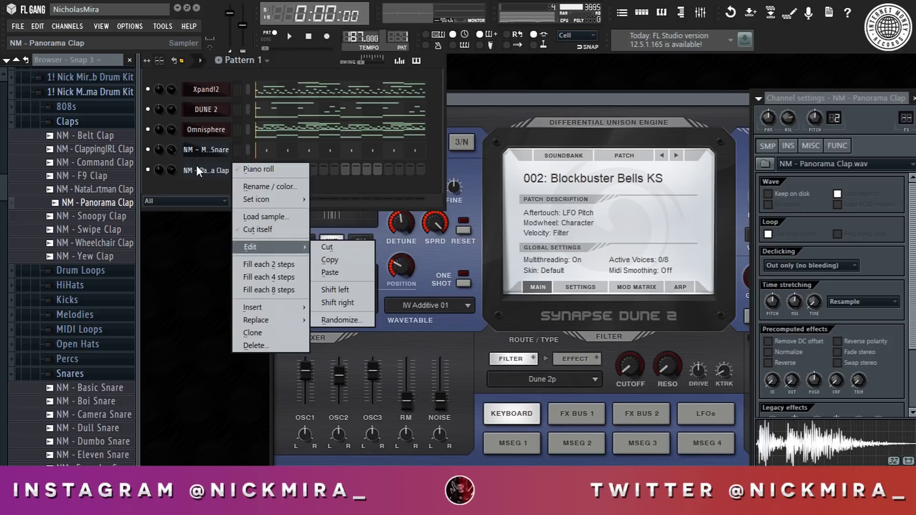
pyautogui.hotkey('ctrl', 'v')
pyautogui.press('space')
# Try the Panorama Clap notes three semitones lower, at A4, against the playing pattern.
pyautogui.click(325, 173)
pyautogui.hotkey('shift', 'Down')
pyautogui.hotkey('shift', 'Down')
pyautogui.hotkey('shift', 'Down')
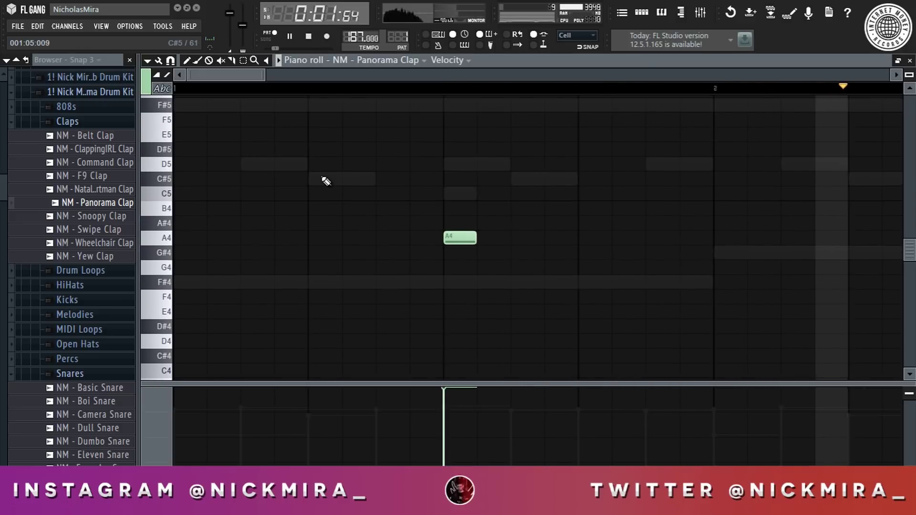
pyautogui.press('space')
pyautogui.press('Escape')
# Audition the Snoopy and Wheelchair claps, replace the Panorama Clap sample with NM - Snoopy Clap and play the pattern.
pyautogui.click(85, 216)
pyautogui.click(104, 242)
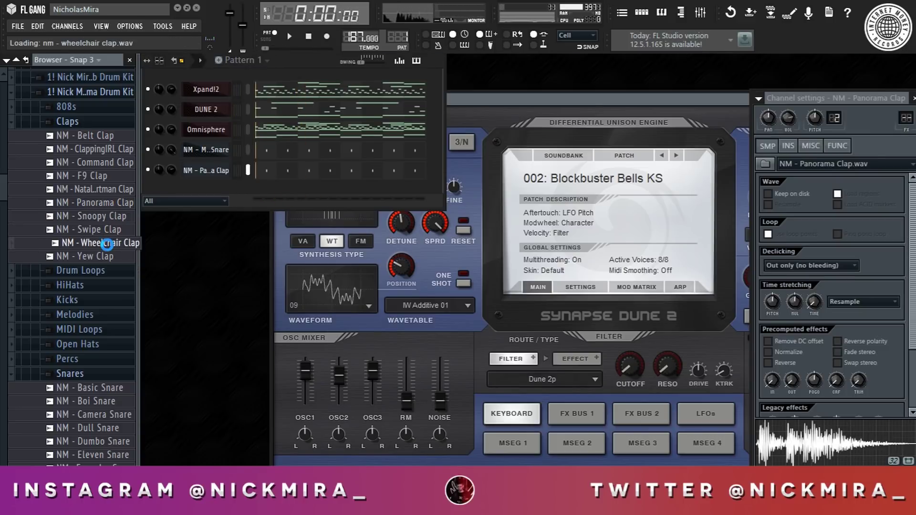
pyautogui.moveTo(112, 216); pyautogui.dragTo(208, 170)
pyautogui.press('space')
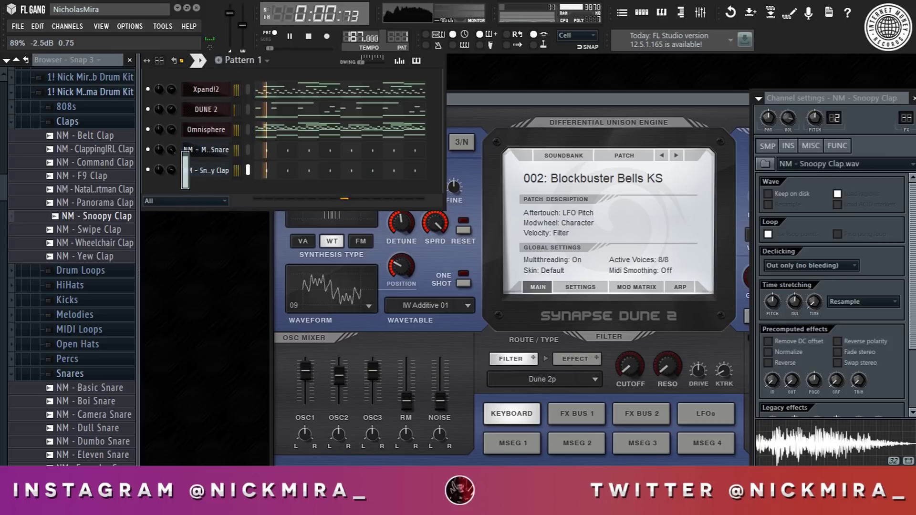
# Nudge all the Snoopy Clap notes slightly ahead of the beat, keeping them on C5.
pyautogui.press('F7')
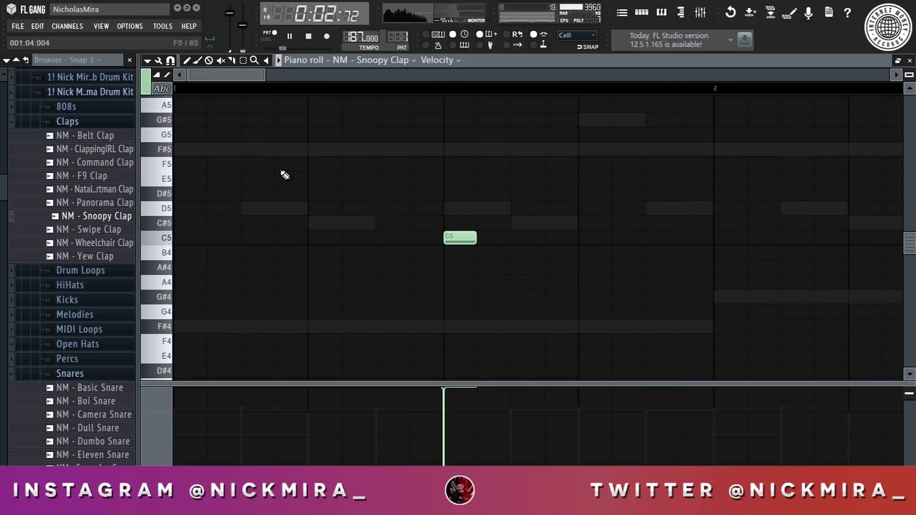
pyautogui.press('F7')
pyautogui.press('F7')
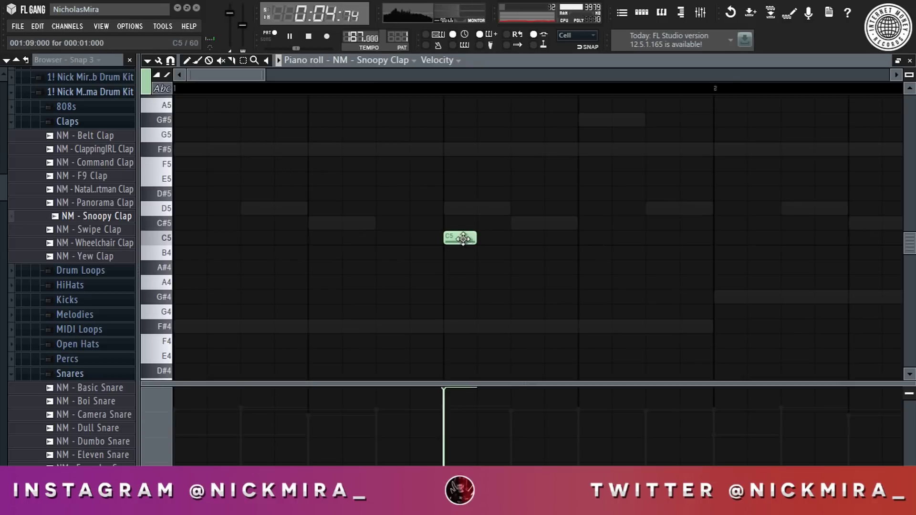
pyautogui.moveTo(463, 239); pyautogui.dragTo(458, 237)
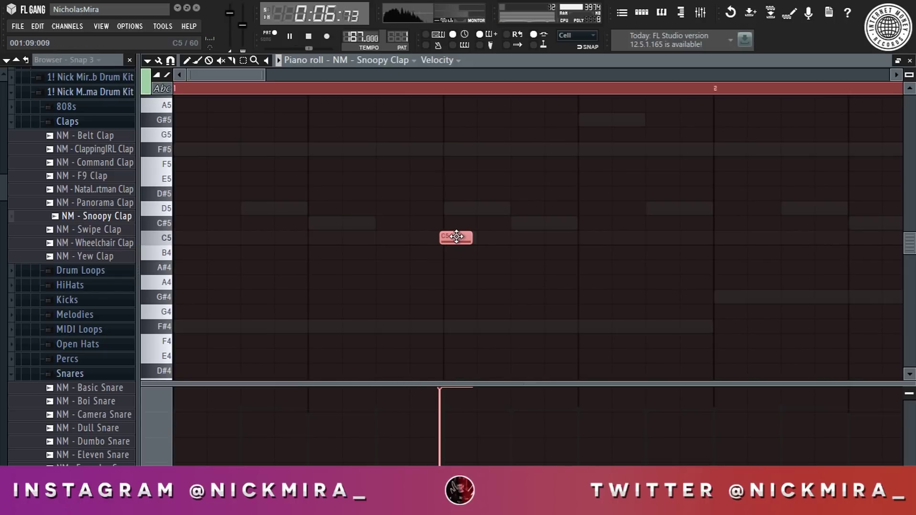
pyautogui.press('F7')
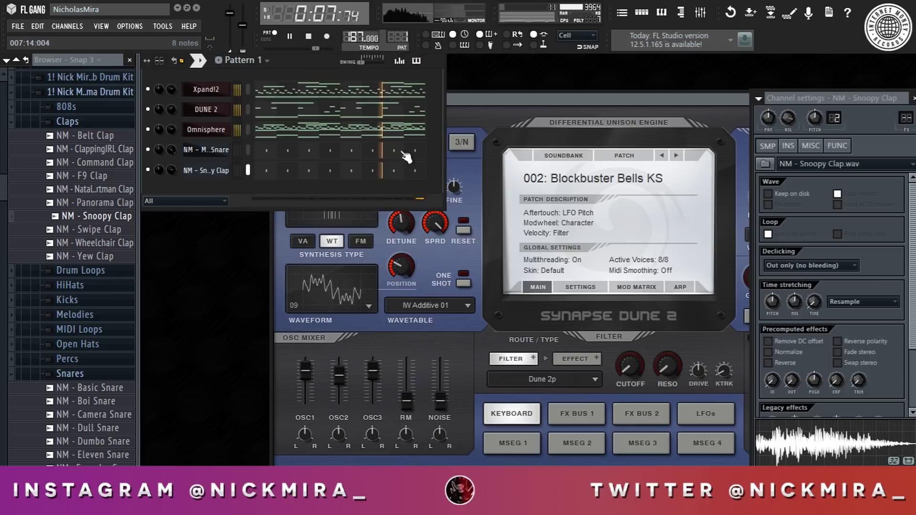
# Audition NM - Duality HH from the HiHats folder and add it as a new channel below the clap.
pyautogui.click(66, 121)
pyautogui.click(85, 152)
pyautogui.click(90, 167)
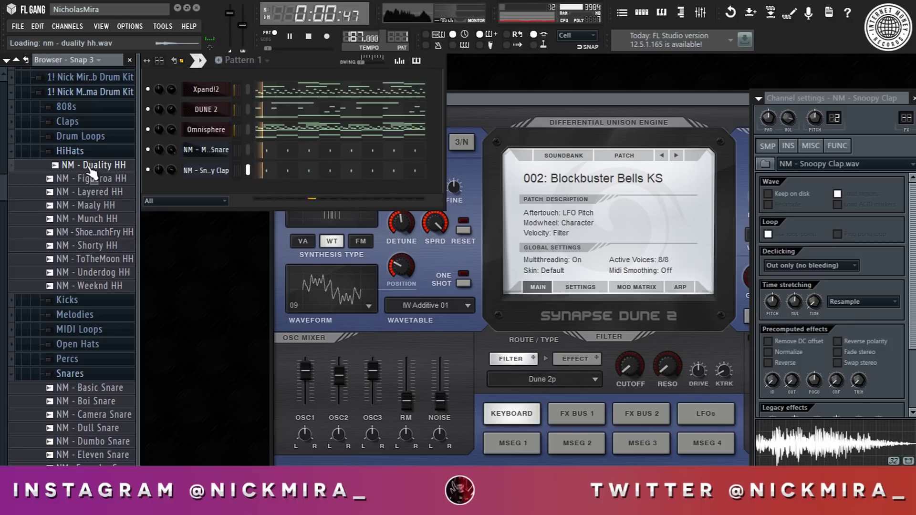
pyautogui.press('space')
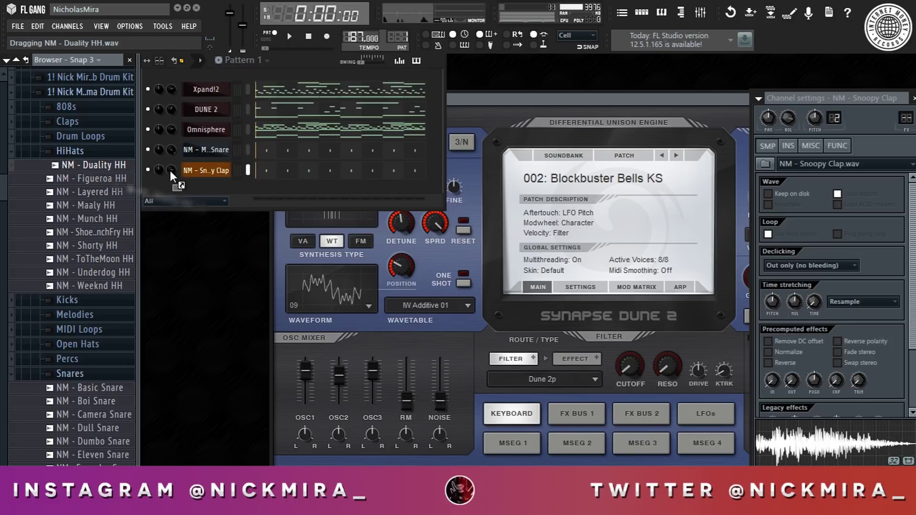
pyautogui.moveTo(170, 171); pyautogui.dragTo(185, 180)
pyautogui.press('space')
# Fill every second step of the Duality HH channel and convert it to C5 piano roll notes across eight bars.
pyautogui.rightClick(225, 190)
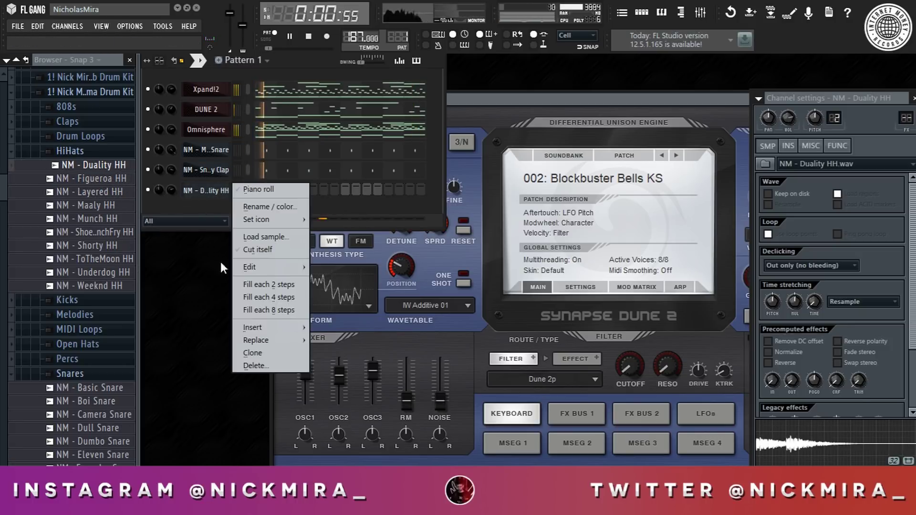
pyautogui.click(258, 285)
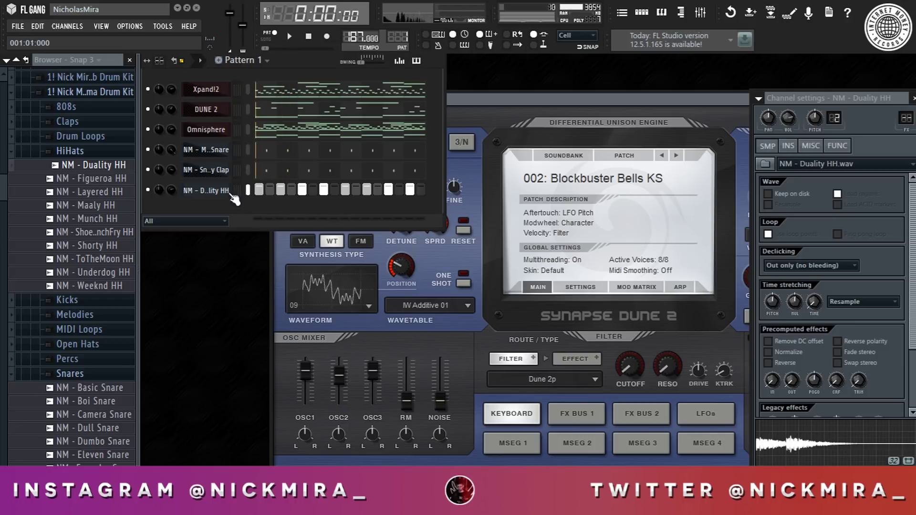
pyautogui.rightClick(247, 185)
pyautogui.click(270, 190)
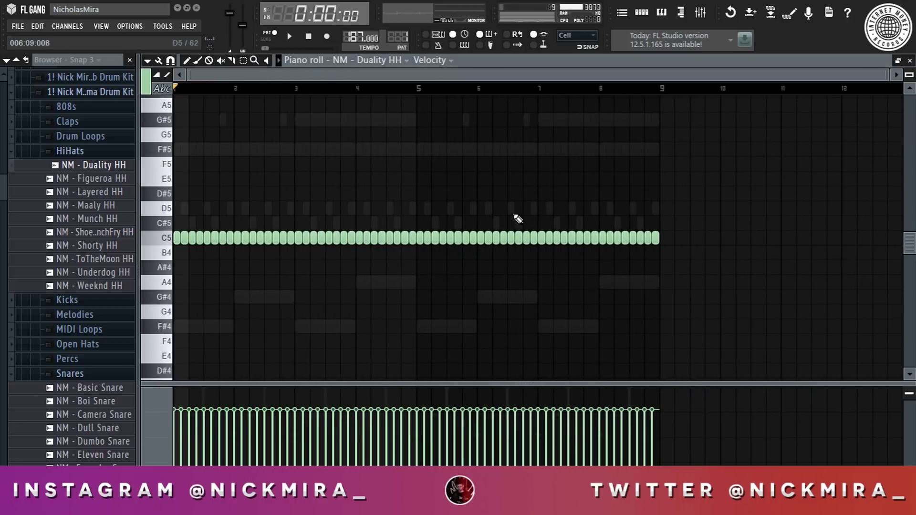
pyautogui.moveTo(387, 187); pyautogui.dragTo(508, 365)
pyautogui.click(471, 256)
# Slice the third hi-hat note of bar 1 in half and check it with the pattern playing.
pyautogui.scroll(4, 186, 91)
pyautogui.scroll(-2, 222, 93)
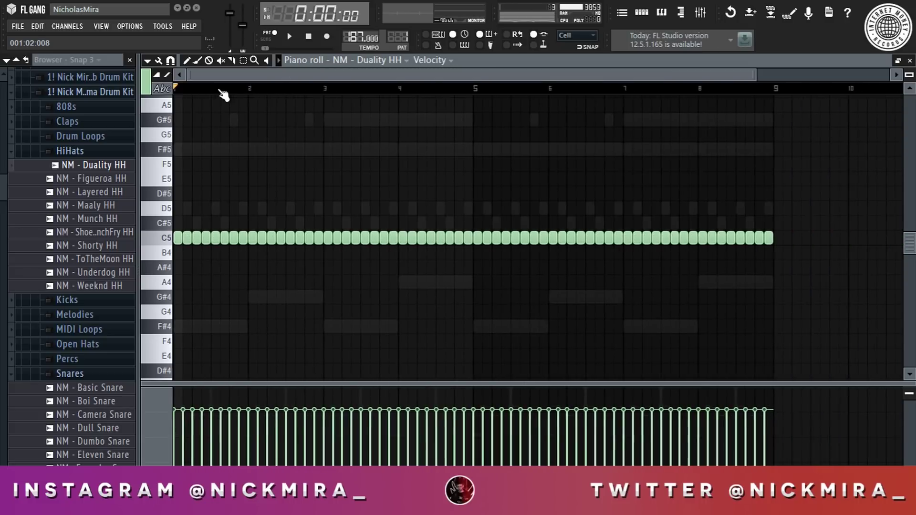
pyautogui.scroll(4, 182, 86)
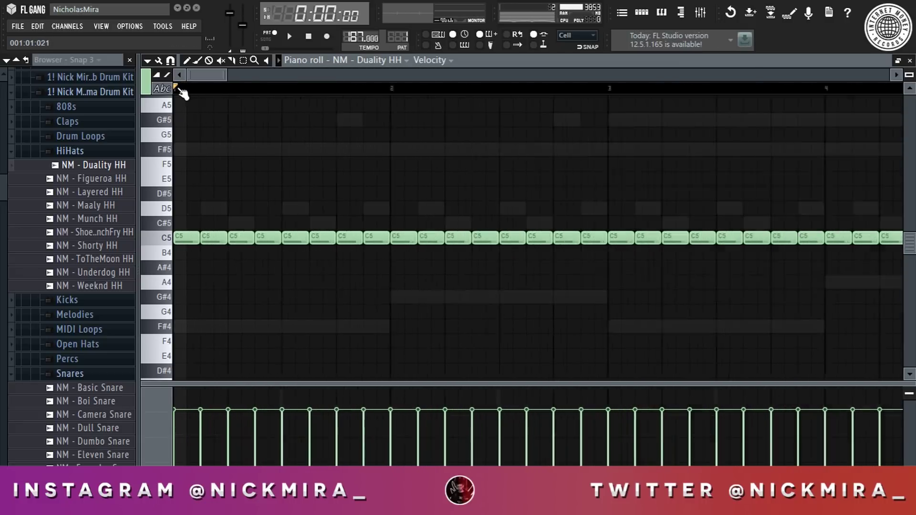
pyautogui.press('space')
pyautogui.press('space')
pyautogui.scroll(-6, 396, 97)
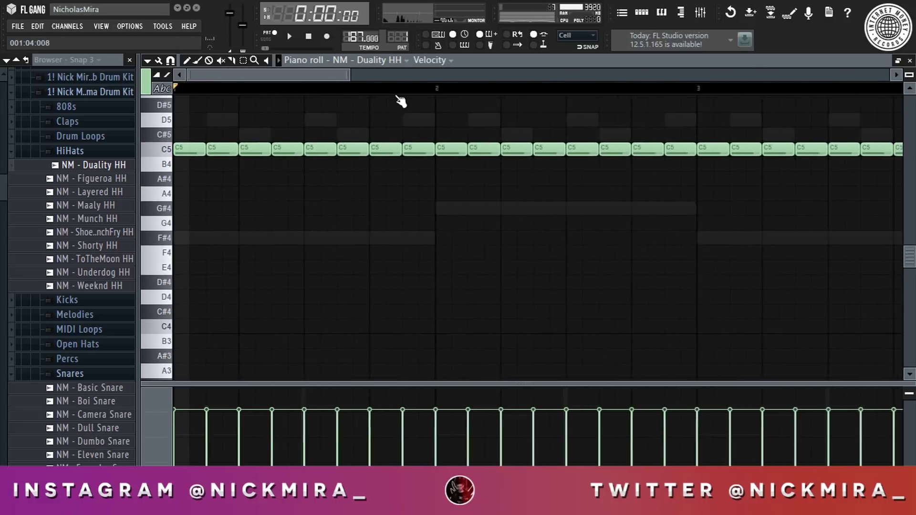
pyautogui.press('space')
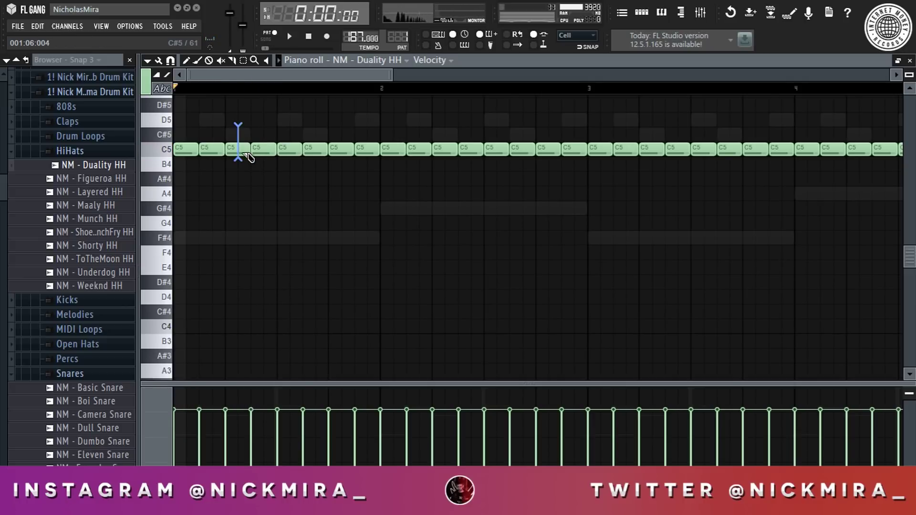
pyautogui.click(239, 148)
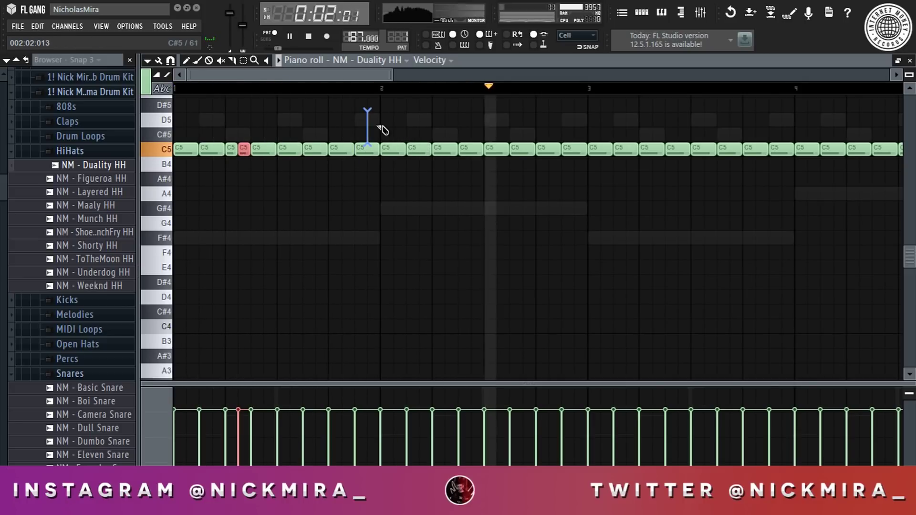
pyautogui.press('space')
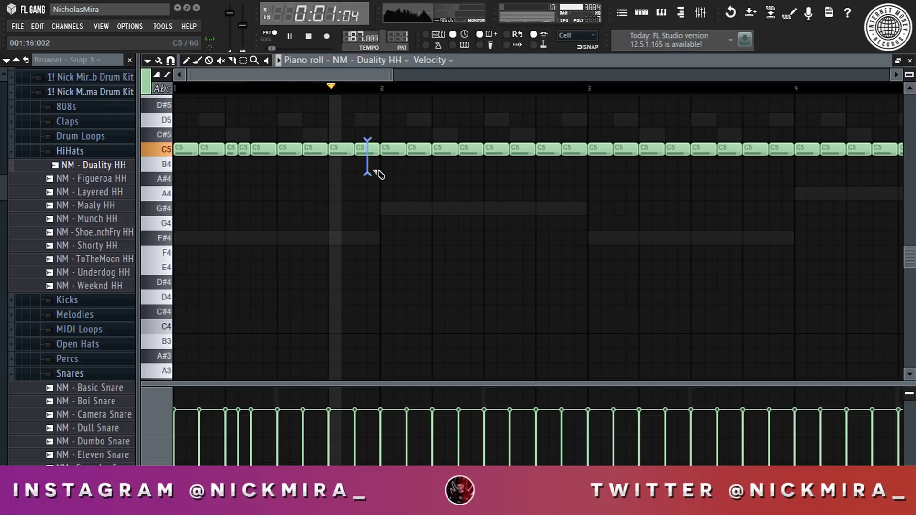
# Halve the last hi-hat of bar 1, the third of bar 2, and the second, fifth and sixth of bar 3.
pyautogui.click(371, 148)
pyautogui.click(450, 148)
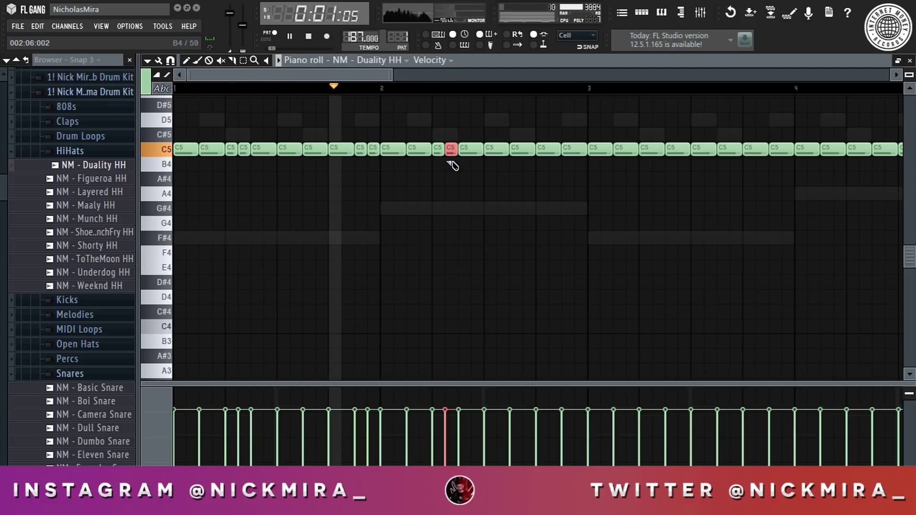
pyautogui.press('space')
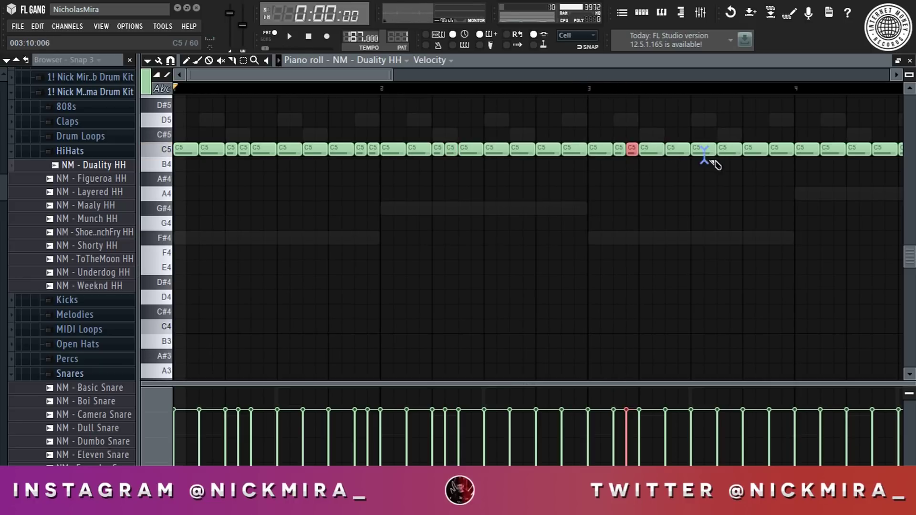
pyautogui.press('space')
pyautogui.scroll(-3, 716, 90)
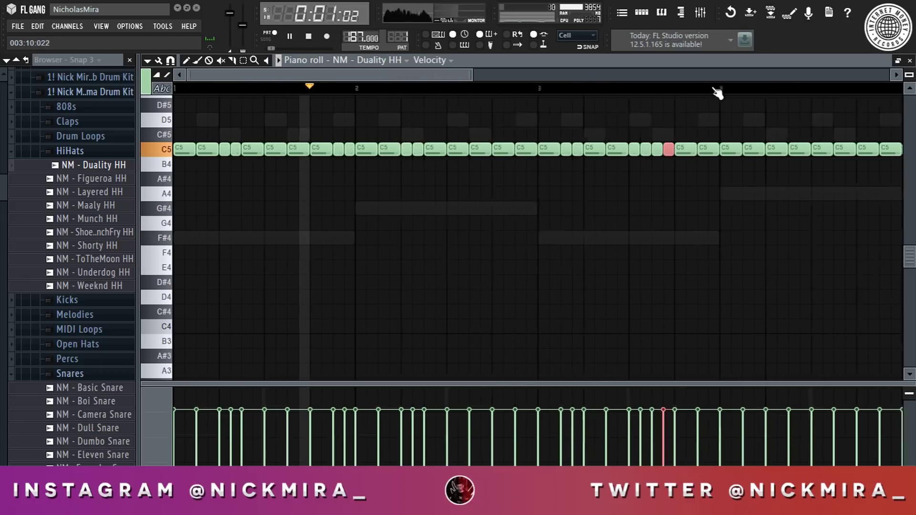
pyautogui.scroll(1, 595, 186)
pyautogui.scroll(1, 595, 187)
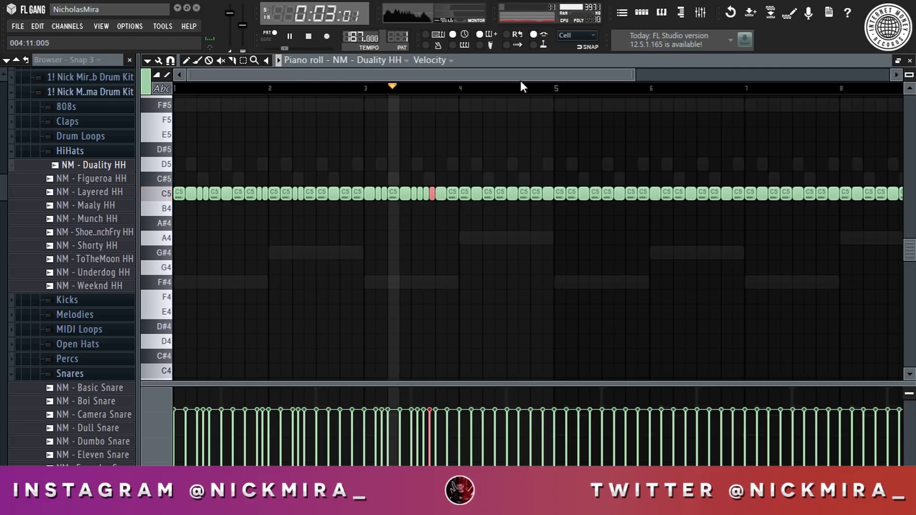
pyautogui.scroll(3, 521, 92)
pyautogui.press('space')
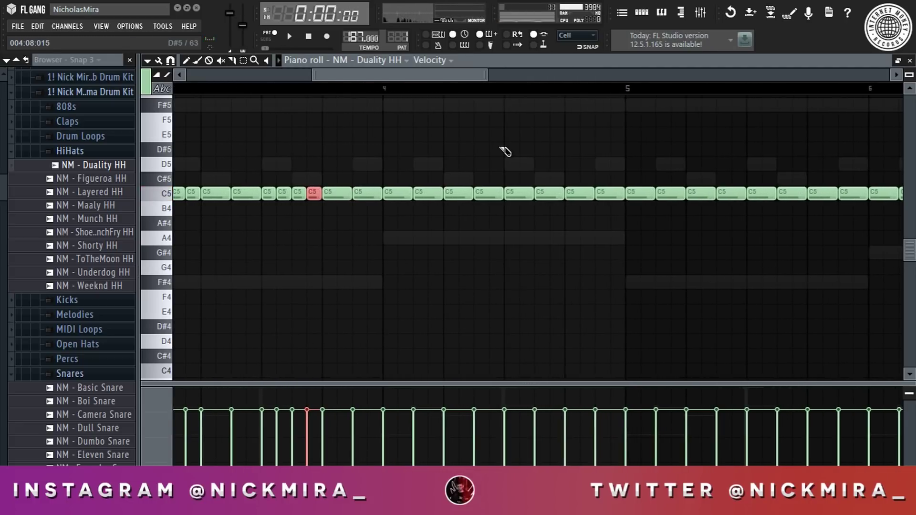
pyautogui.hotkey('ctrl', 'a')
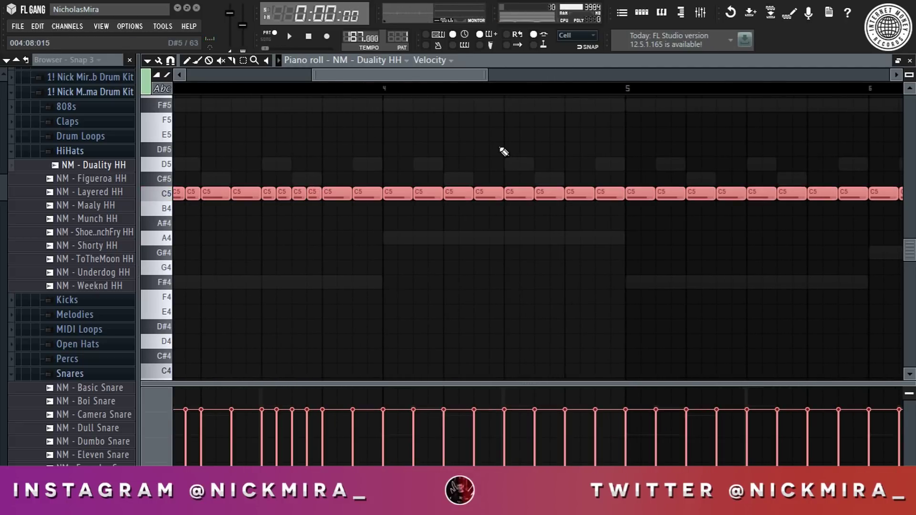
pyautogui.hotkey('ctrl', 'd')
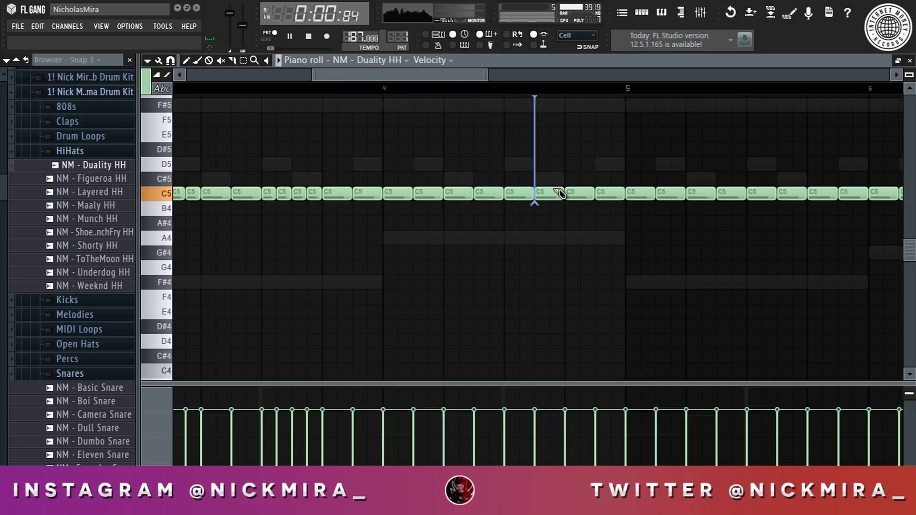
pyautogui.moveTo(490, 222); pyautogui.dragTo(502, 266)
pyautogui.hotkey('ctrl', 'z')
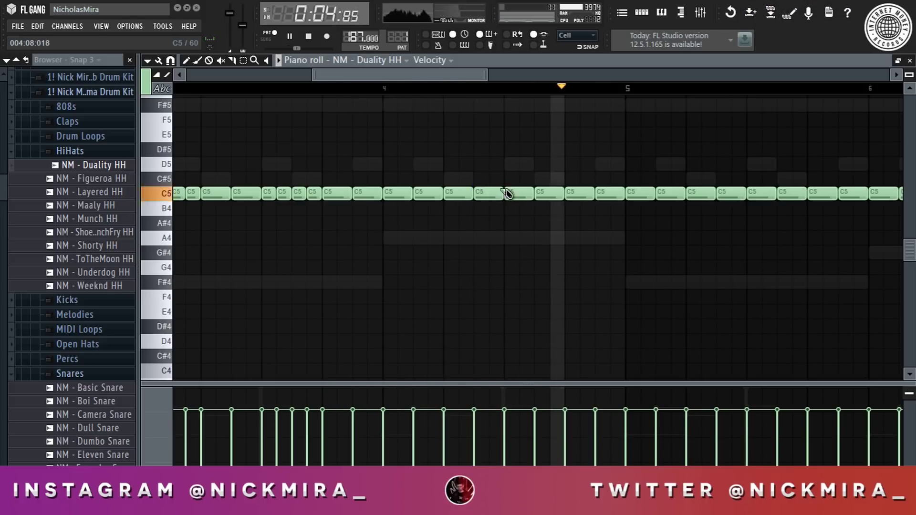
# Play the pattern from bar 4 and slice that bar's third and eighth hi-hat notes in half.
pyautogui.press('space')
pyautogui.click(389, 88)
pyautogui.press('space')
pyautogui.press('space')
pyautogui.press('space')
pyautogui.press('space')
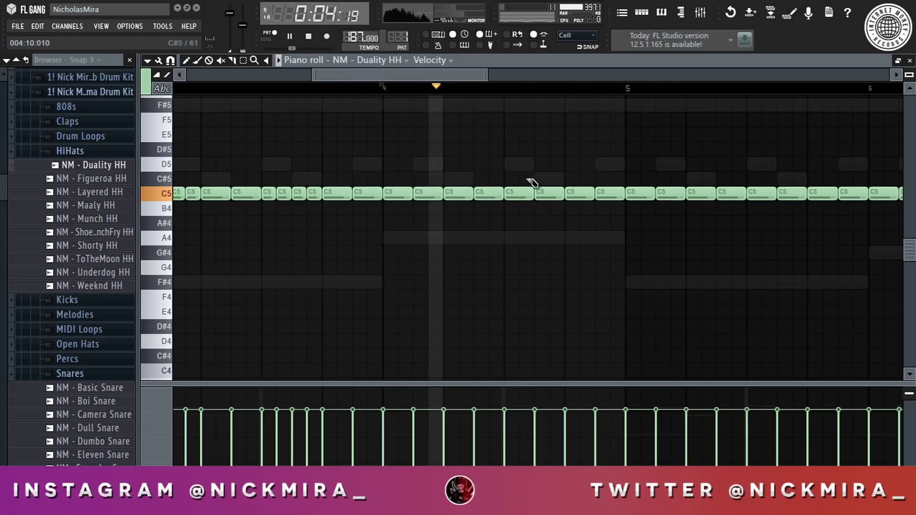
pyautogui.click(468, 197)
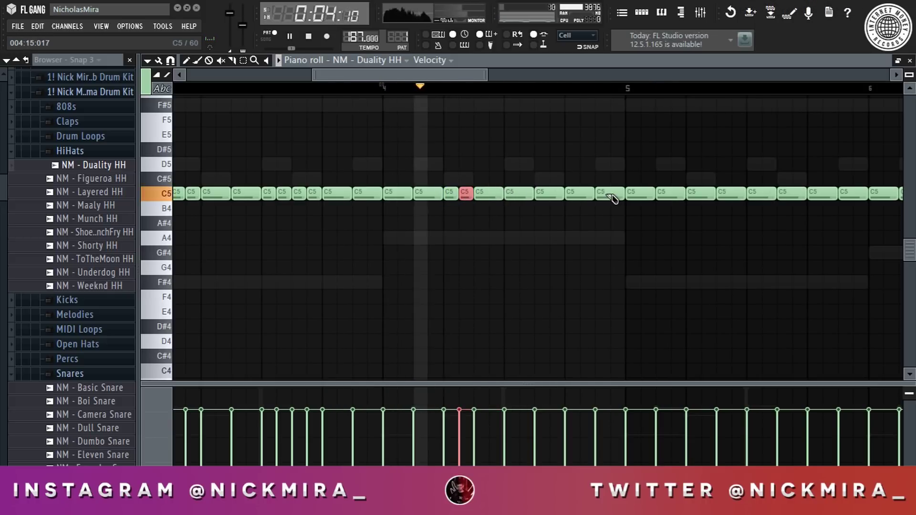
pyautogui.moveTo(581, 185)
pyautogui.mouseDown()
pyautogui.moveTo(589, 207)
pyautogui.moveTo(613, 220)
pyautogui.mouseUp()
pyautogui.press('space')
pyautogui.press('space')
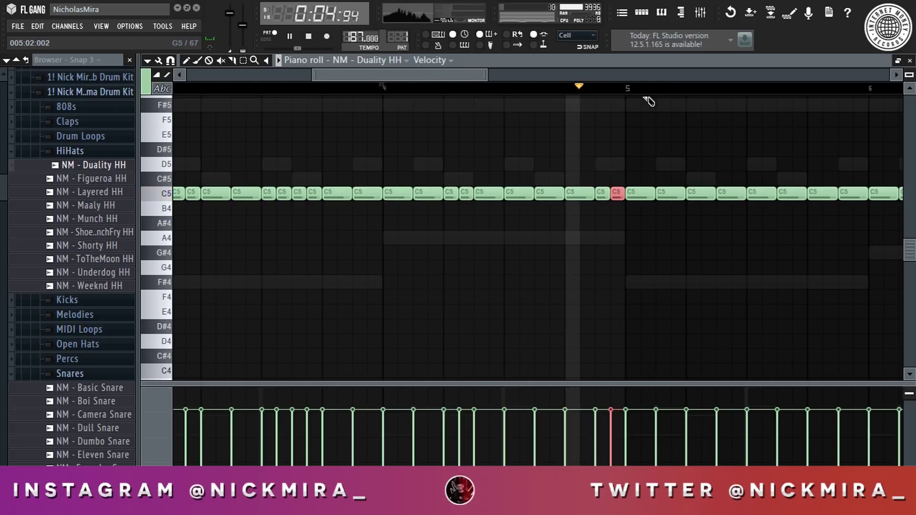
pyautogui.press('space')
# Delete the Duality HH notes in bars 5 to 8 and replace them with a copy of bars 1 to 4.
pyautogui.scroll(-6, 654, 92)
pyautogui.press('space')
pyautogui.press('p')
pyautogui.press('space')
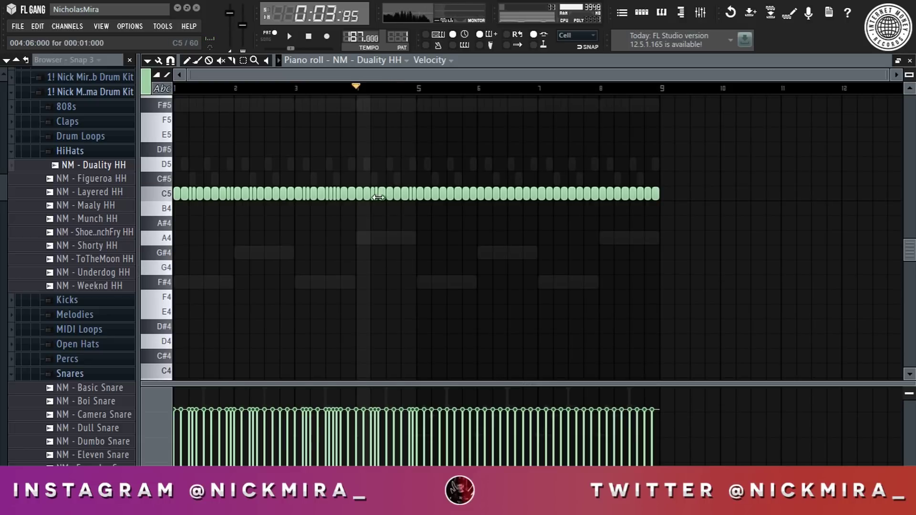
pyautogui.moveTo(420, 187); pyautogui.dragTo(857, 293)
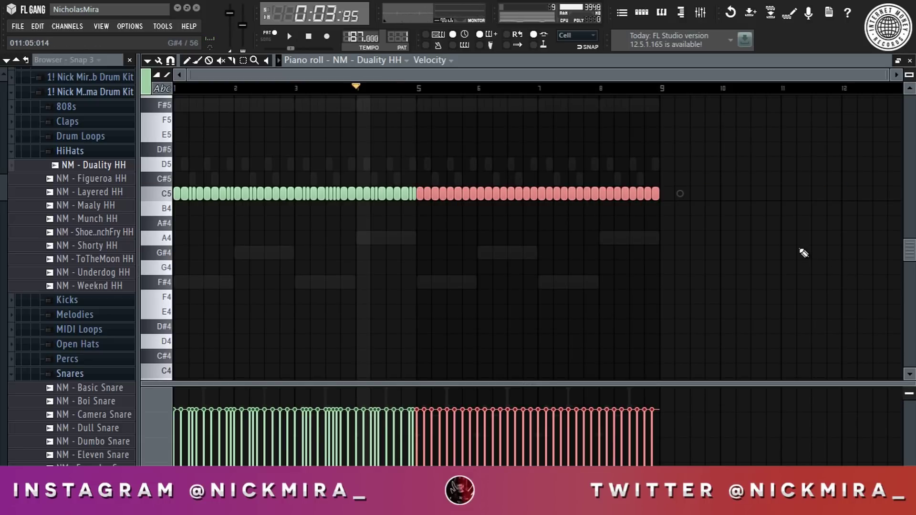
pyautogui.press('Delete')
pyautogui.hotkey('ctrl', 'b')
# Copy the hi-hats of bars 1 to 4 one octave down to C4 and stretch the copy across eight bars.
pyautogui.moveTo(743, 142); pyautogui.dragTo(174, 214)
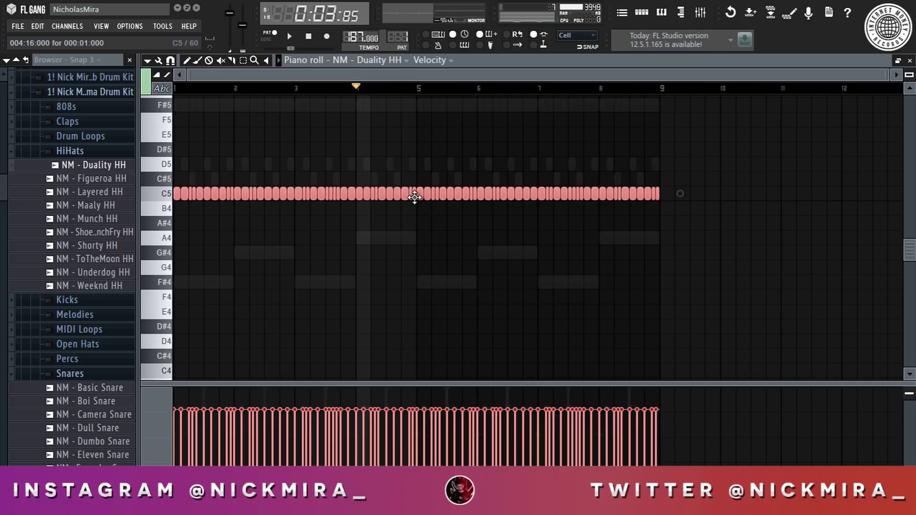
pyautogui.moveTo(415, 197); pyautogui.dragTo(43, 191)
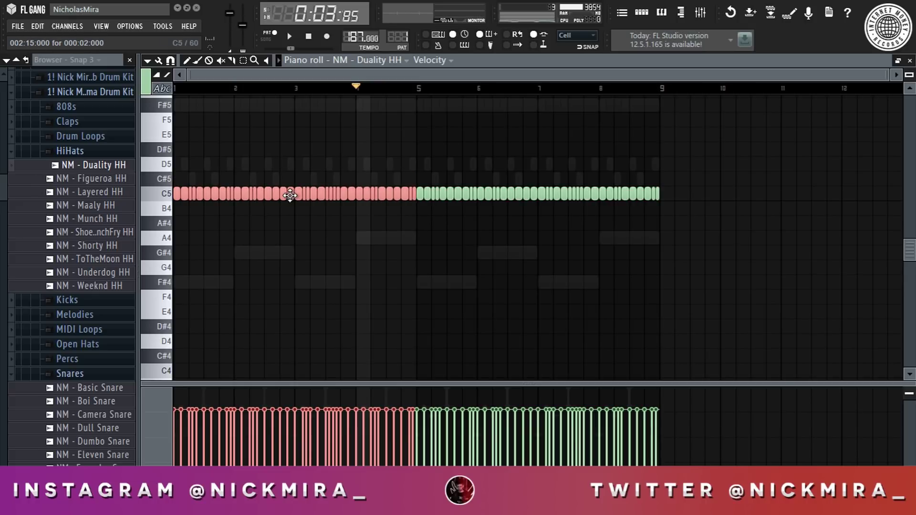
pyautogui.hotkey('ctrl', 'Down')
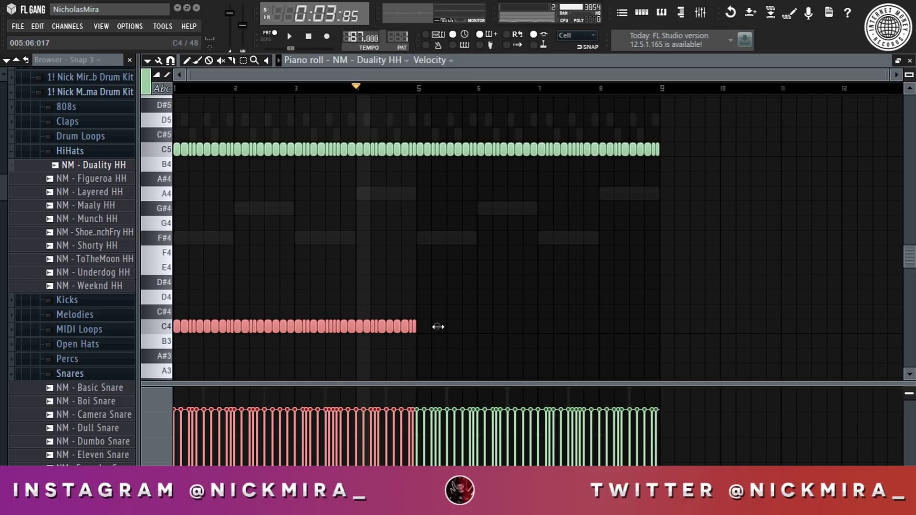
pyautogui.moveTo(447, 327); pyautogui.dragTo(666, 327)
pyautogui.press('space')
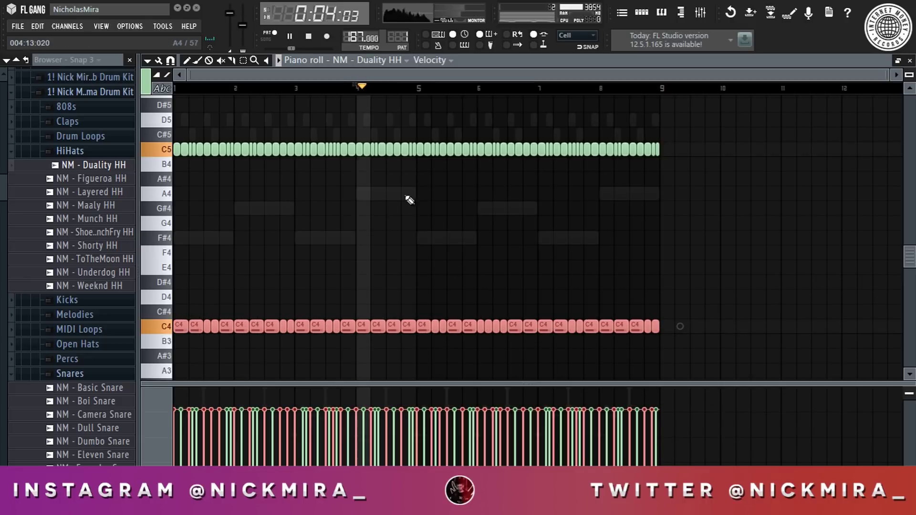
pyautogui.click(175, 88)
pyautogui.press('space')
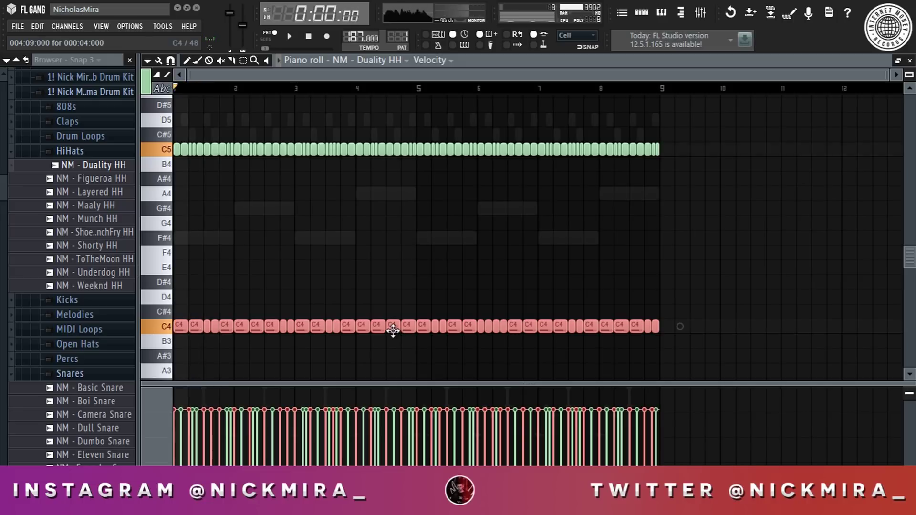
# Lower the velocity of all C4 hi-hats below that of the C5 notes and play the pattern.
pyautogui.scroll(-15, 392, 330)
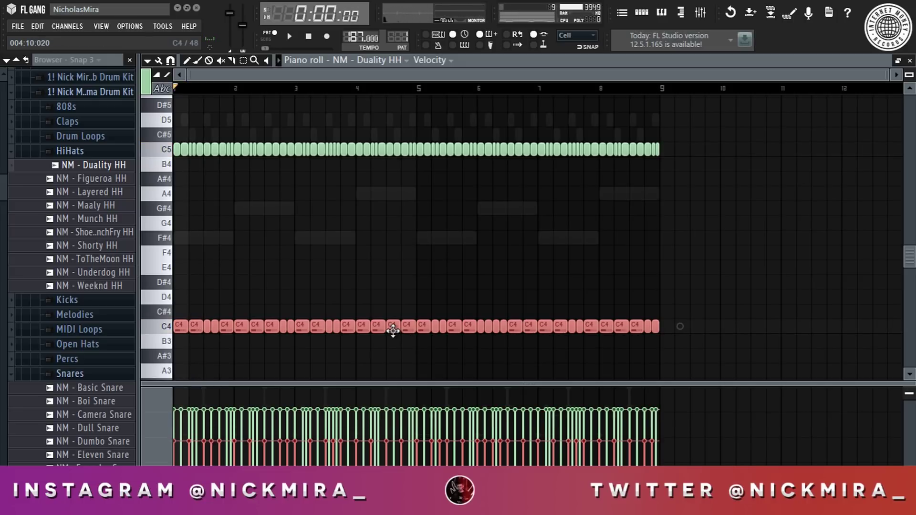
pyautogui.scroll(3, 393, 330)
pyautogui.press('space')
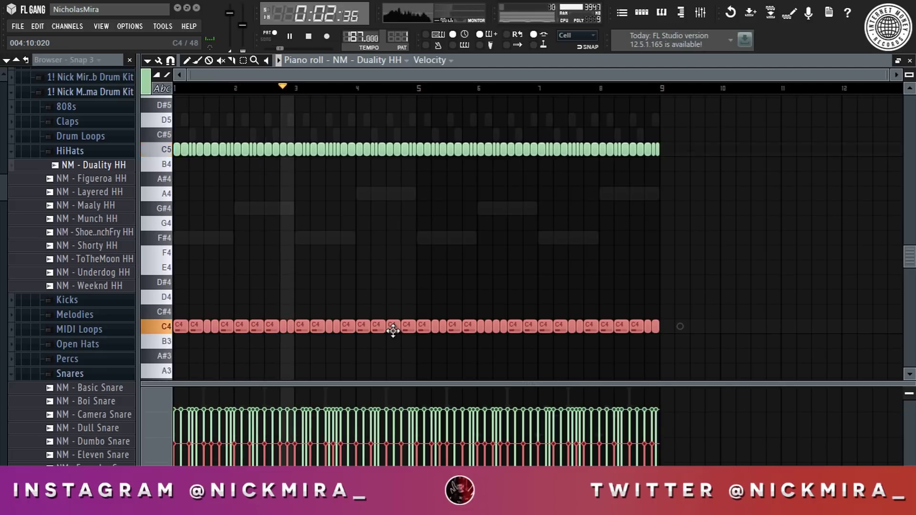
pyautogui.click(354, 164)
# Audition samples in the Kicks folder and add NM - Jumper Kick as a new channel above the snare.
pyautogui.press('F7')
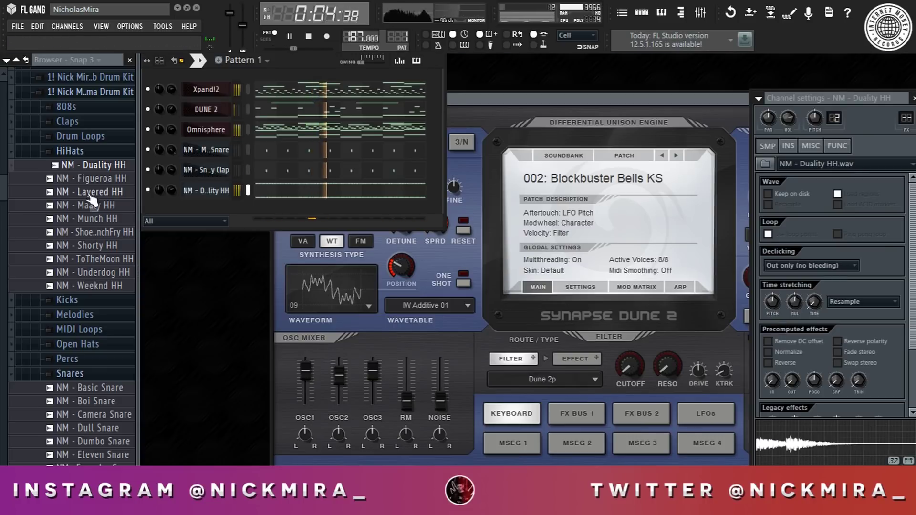
pyautogui.click(72, 152)
pyautogui.click(67, 165)
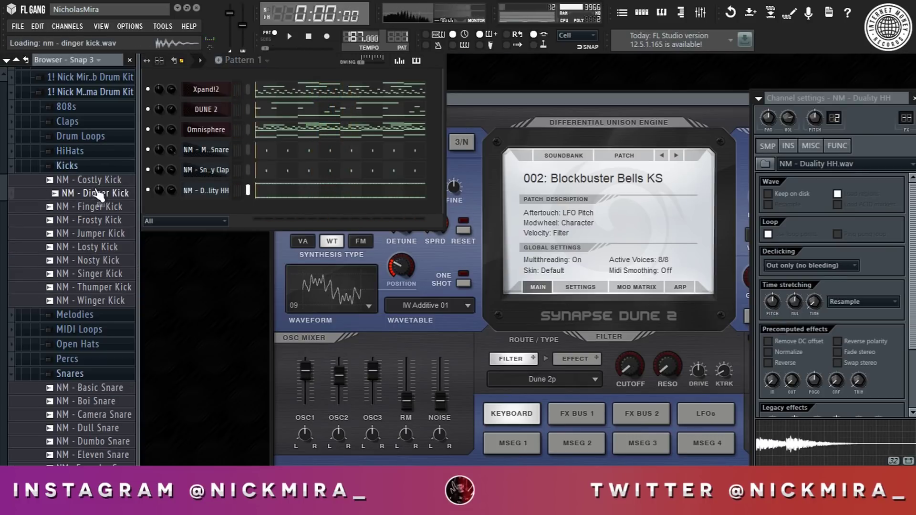
pyautogui.press('space')
pyautogui.click(112, 233)
pyautogui.moveTo(113, 234); pyautogui.dragTo(191, 138)
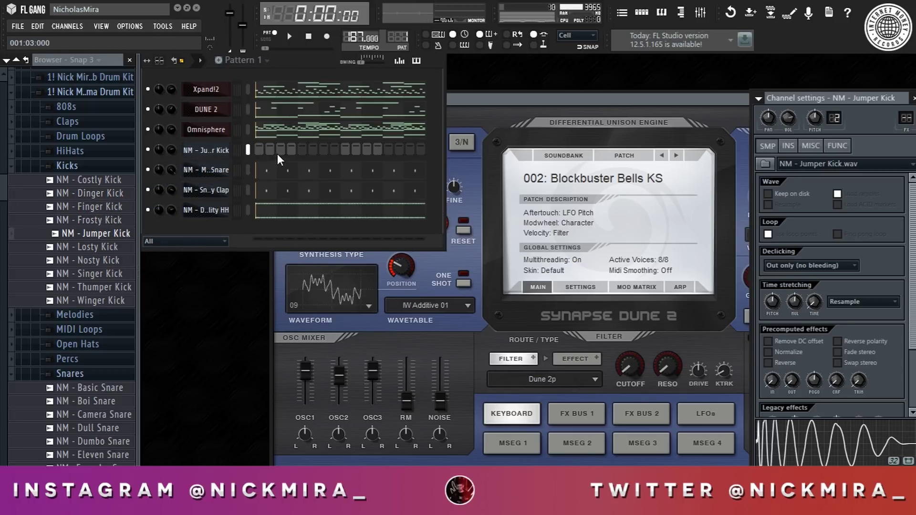
# Place Jumper Kick hits on steps 1, 13 and 15 at full velocity and send them to the piano roll.
pyautogui.click(261, 149)
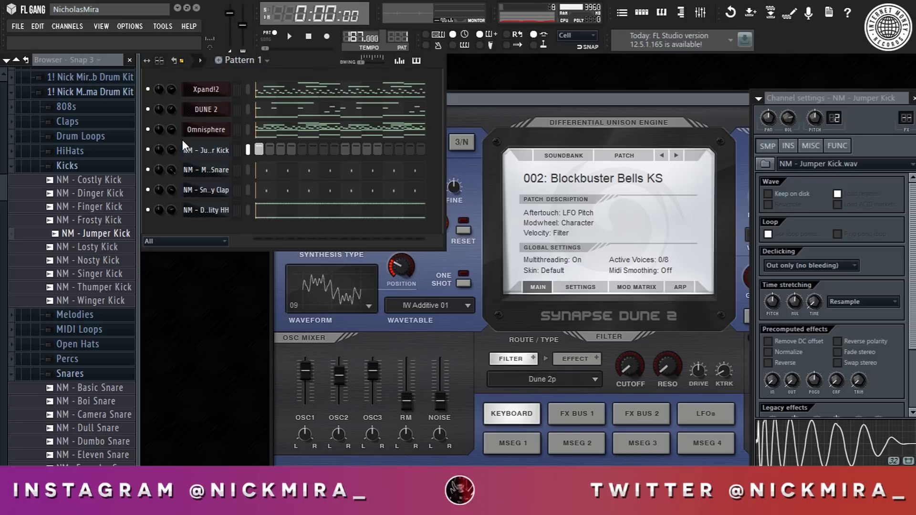
pyautogui.moveTo(173, 149); pyautogui.dragTo(174, 129)
pyautogui.click(400, 61)
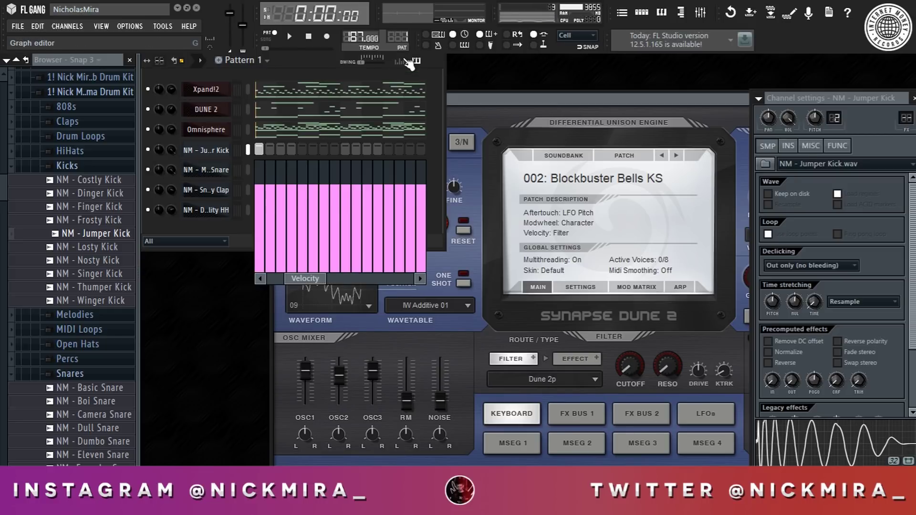
pyautogui.moveTo(344, 217); pyautogui.dragTo(419, 160)
pyautogui.moveTo(281, 1); pyautogui.dragTo(257, 158)
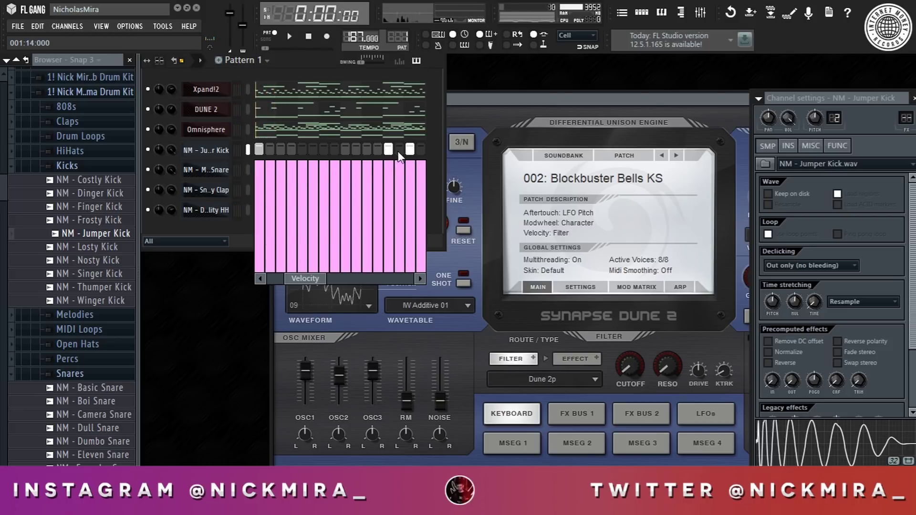
pyautogui.rightClick(208, 151)
pyautogui.click(251, 150)
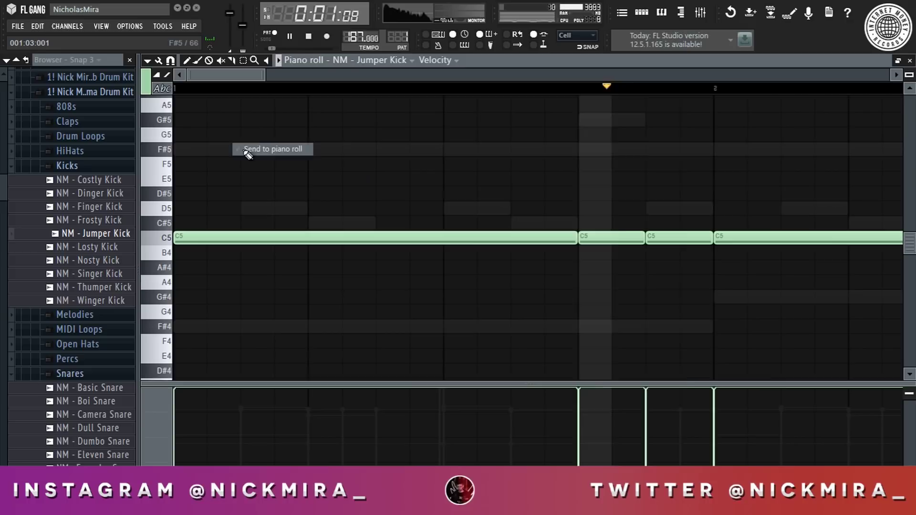
# Rework bar 2's kicks to land on steps 5, 11 and 15, and discard the lengths so all kicks are equally short.
pyautogui.rightClick(257, 243)
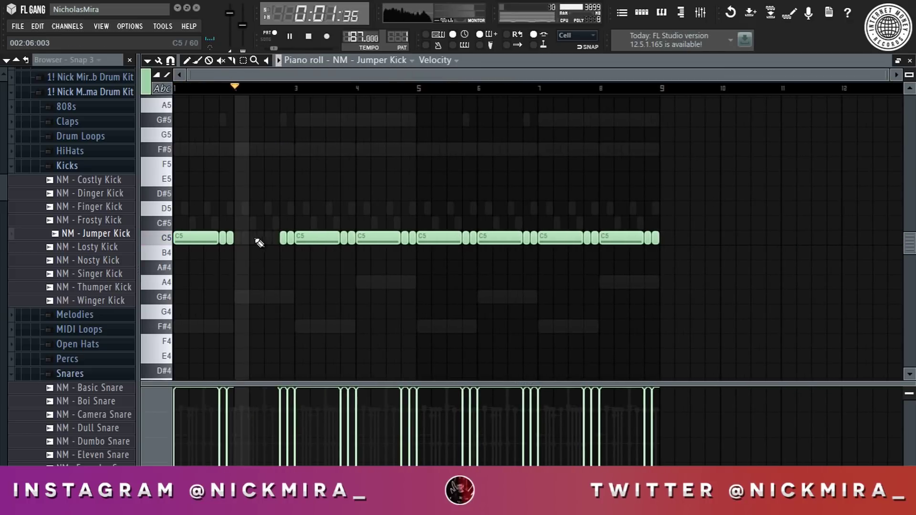
pyautogui.click(253, 238)
pyautogui.press('space')
pyautogui.scroll(3, 181, 86)
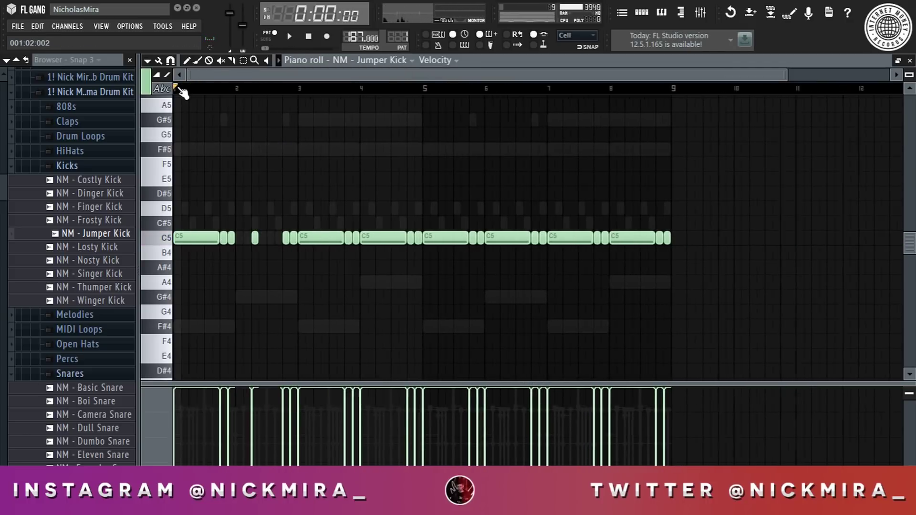
pyautogui.press('space')
pyautogui.scroll(-2, 181, 87)
pyautogui.hotkey('shift', 'd')
pyautogui.press('space')
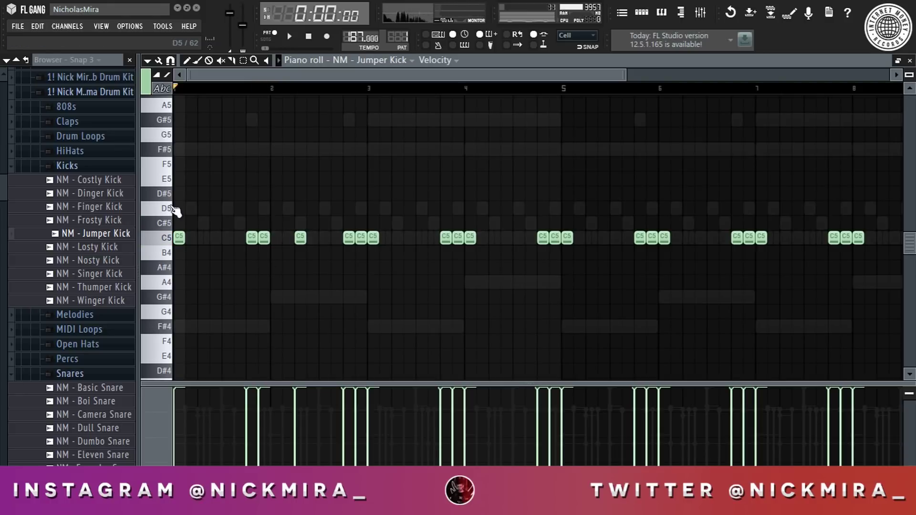
pyautogui.click(336, 238)
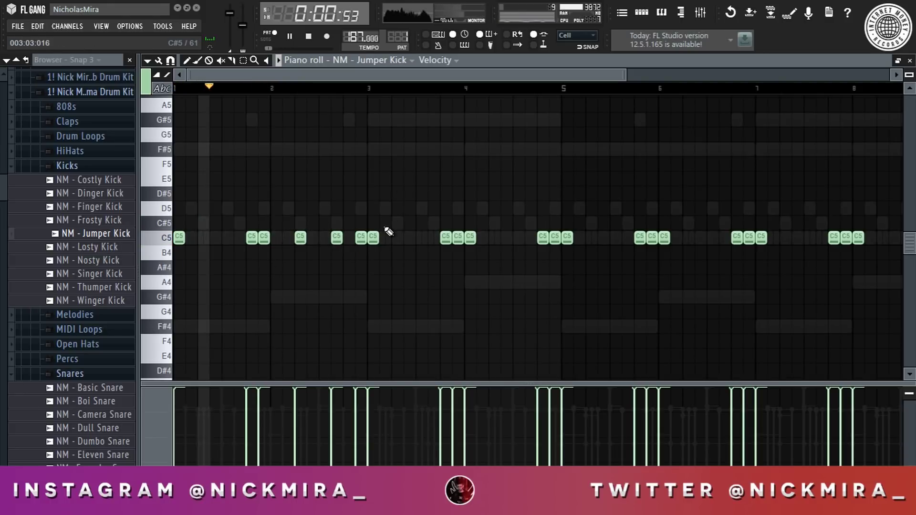
# Replace the kicks from bar 3 onward with a copy of bars 1 and 2 placed in bars 3 and 4.
pyautogui.moveTo(375, 217); pyautogui.dragTo(902, 341)
pyautogui.press('Delete')
pyautogui.hotkey('ctrl', 'z')
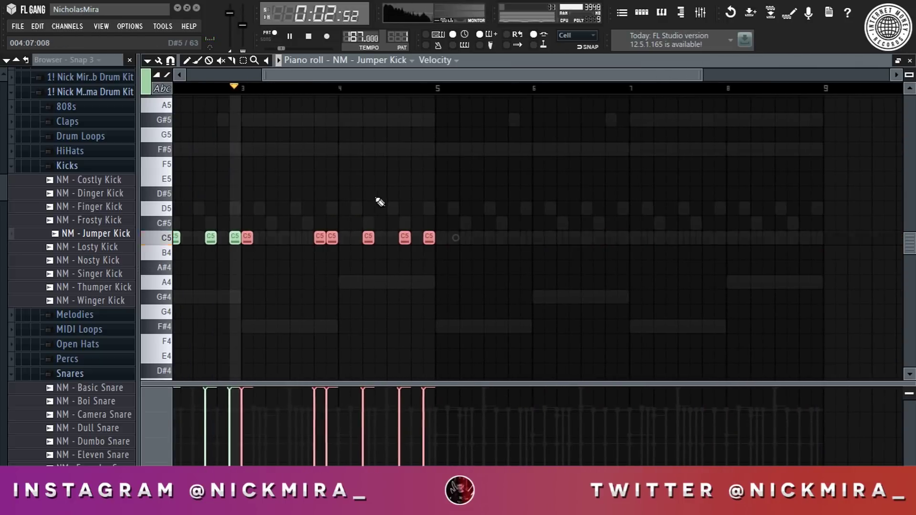
# Play the pattern from around bar 3 to check the kick rhythm of bars 3 and 4.
pyautogui.press('space')
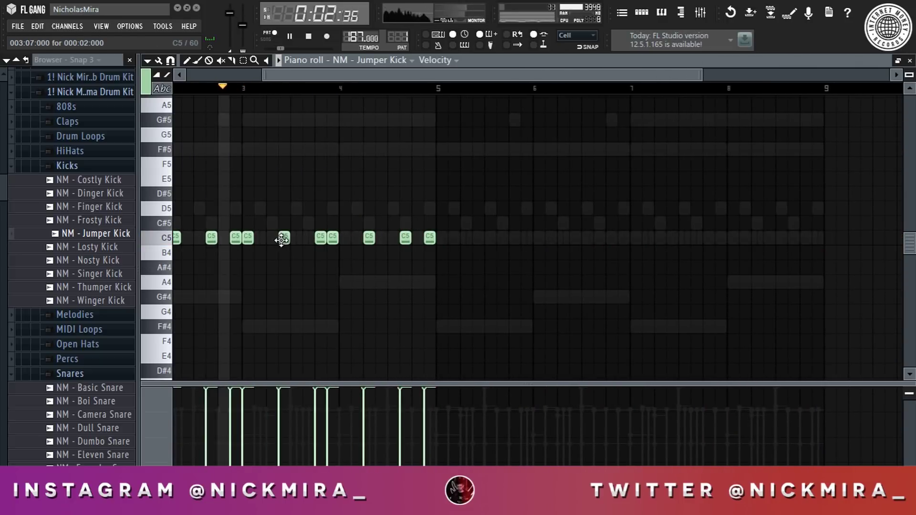
pyautogui.press('space')
pyautogui.press('space')
pyautogui.click(245, 89)
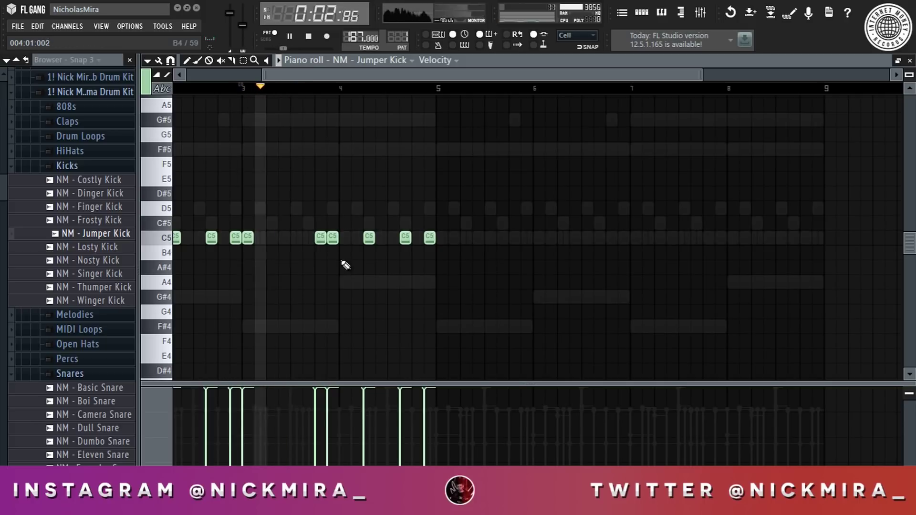
pyautogui.press('space')
pyautogui.press('space')
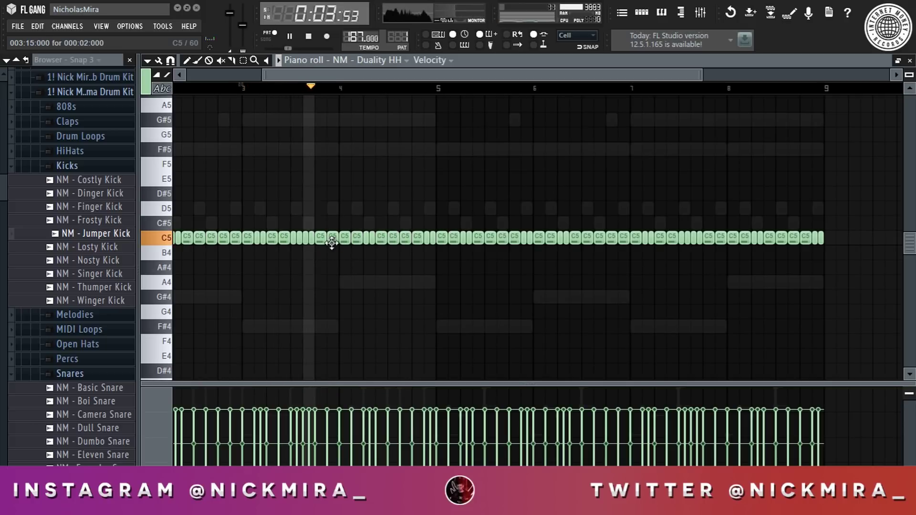
pyautogui.press('space')
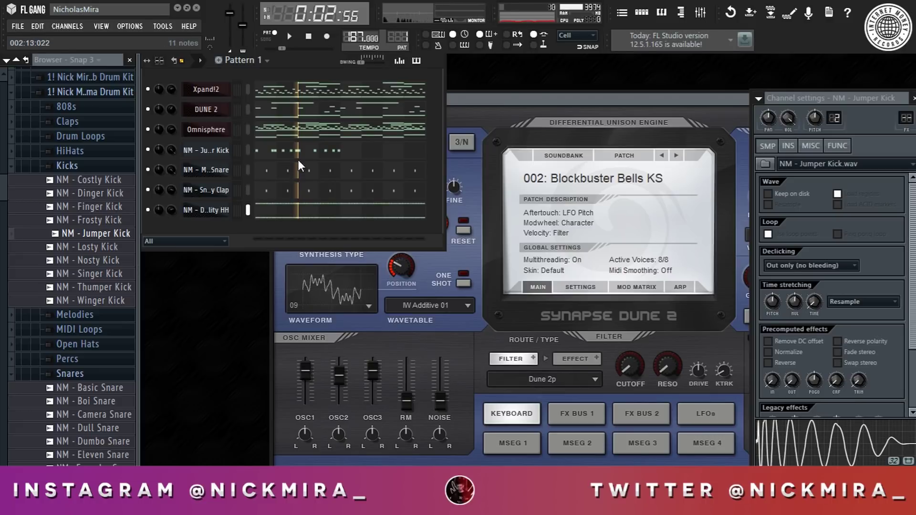
# In the Jumper Kick piano roll, remove bar 3's kick on step 13 and place one on step 15.
pyautogui.click(298, 158)
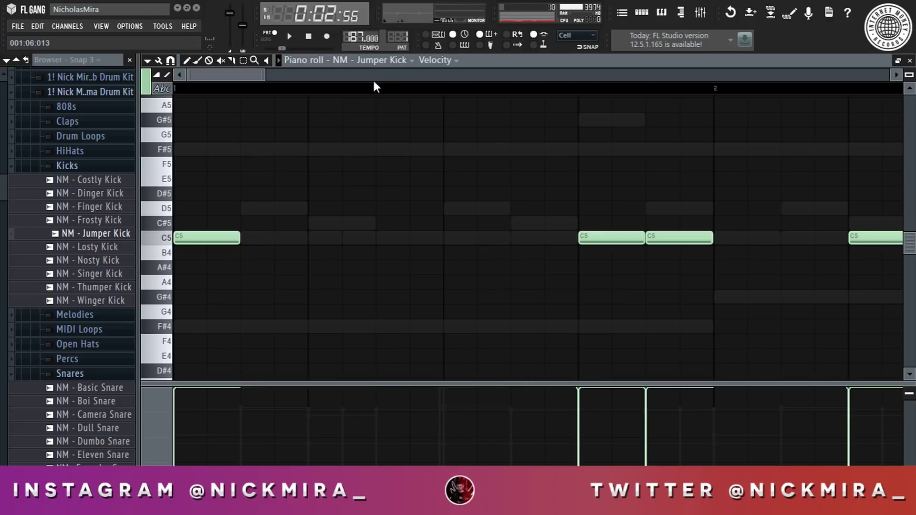
pyautogui.press('space')
pyautogui.scroll(-6, 397, 85)
pyautogui.scroll(4, 376, 87)
pyautogui.press('space')
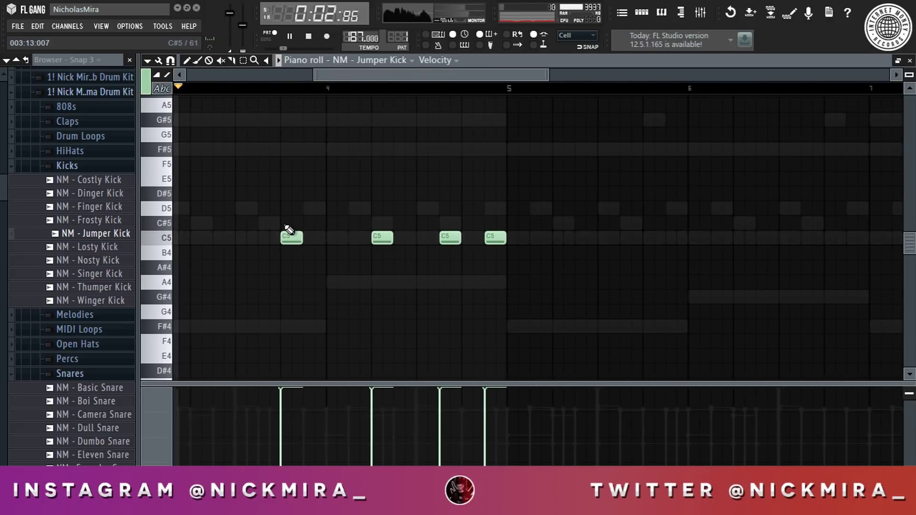
pyautogui.rightClick(289, 235)
pyautogui.click(312, 239)
pyautogui.press('space')
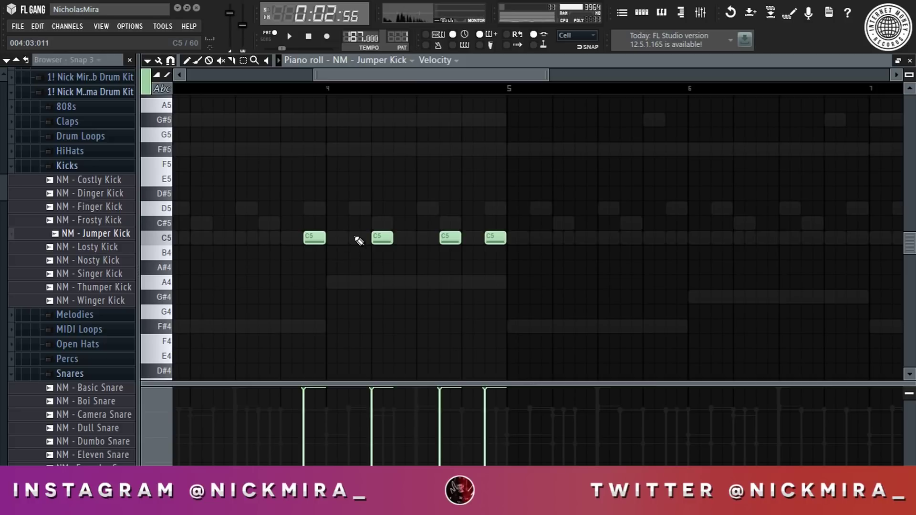
# In bar 4, add a kick on step 7 and remove the one on step 11.
pyautogui.click(400, 236)
pyautogui.press('space')
pyautogui.rightClick(454, 235)
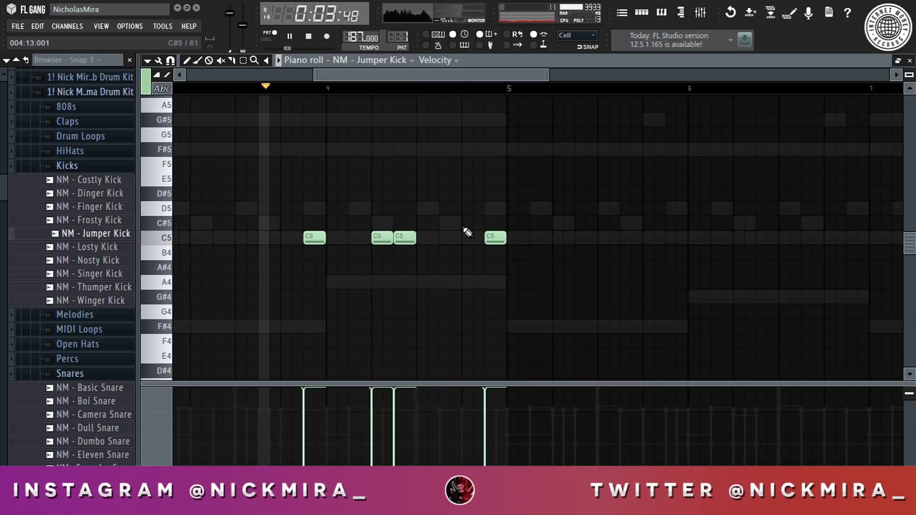
# Duplicate the kicks of bars 1 to 4 into bars 5 to 8 and return the playhead to the start.
pyautogui.scroll(-5, 480, 88)
pyautogui.hotkey('ctrl', 'b')
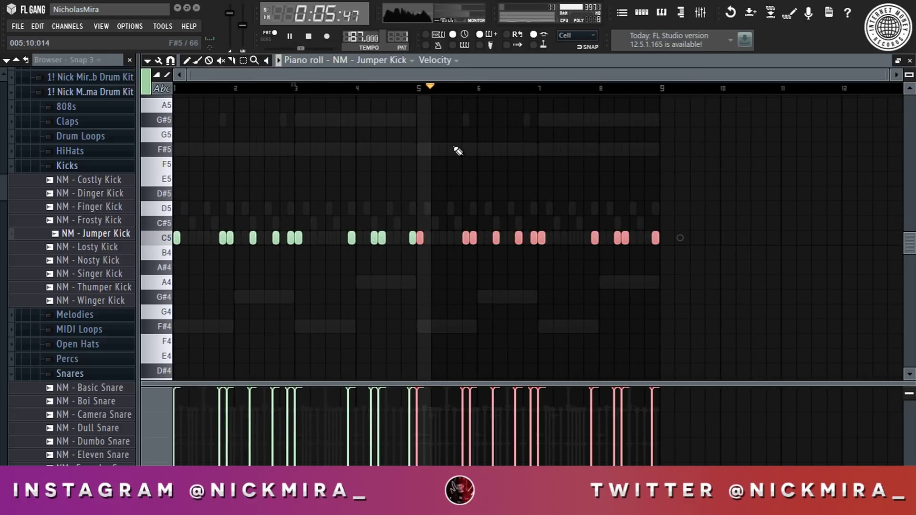
pyautogui.hotkey('ctrl', 'd')
pyautogui.press('space')
pyautogui.click(176, 88)
# Go back to the channel rack, collapse the Kicks folder and expand the drum kit's Percs folder.
pyautogui.press('F7')
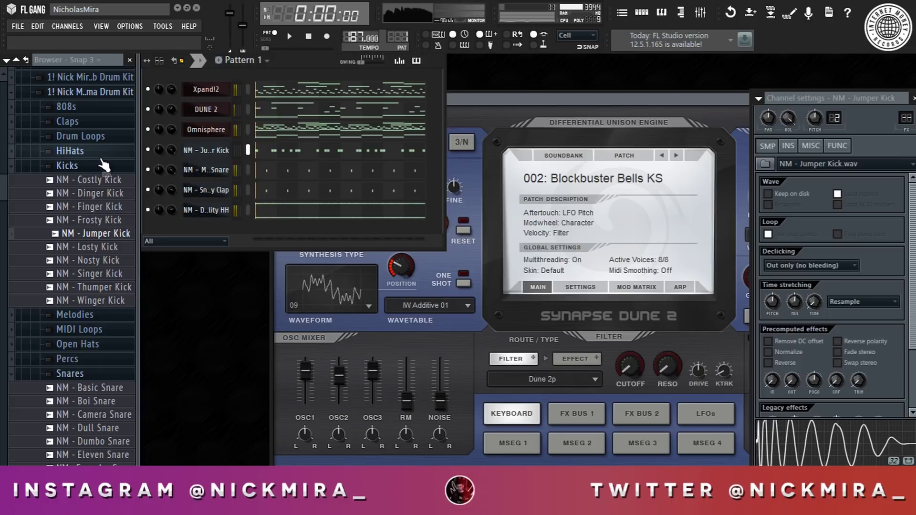
pyautogui.click(106, 165)
pyautogui.scroll(3, 62, 205)
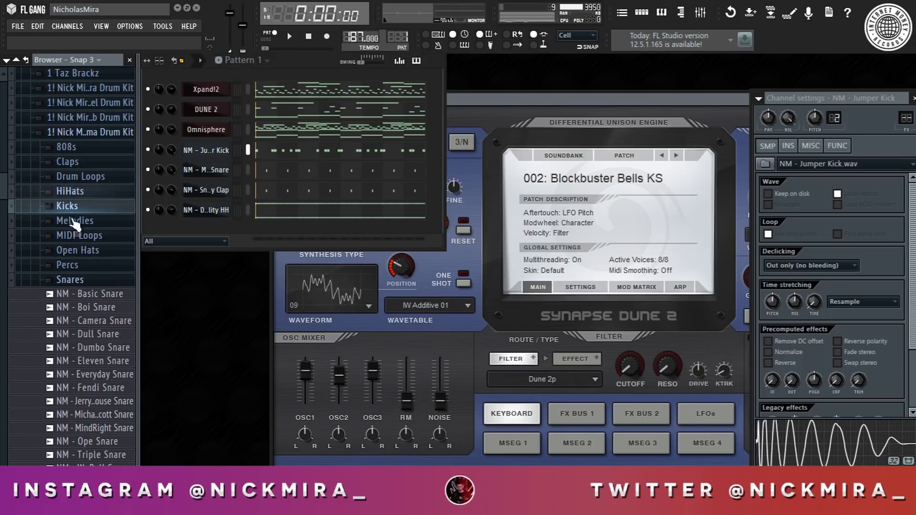
pyautogui.click(95, 265)
pyautogui.scroll(2, 119, 234)
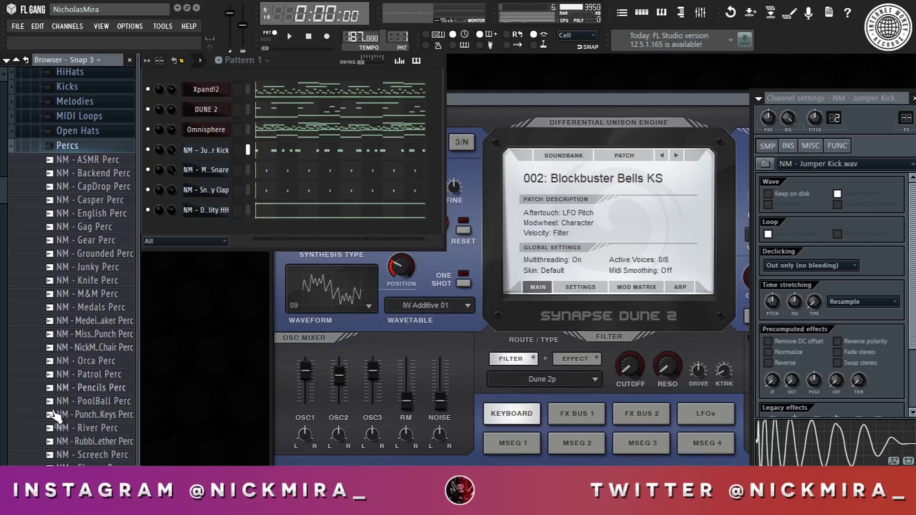
# Audition percussion samples from the Percs folder against the loop and load NM - English Perc into the audio editor.
pyautogui.click(105, 389)
pyautogui.moveTo(111, 413); pyautogui.dragTo(87, 247)
pyautogui.press('space')
pyautogui.press('space')
pyautogui.click(77, 212)
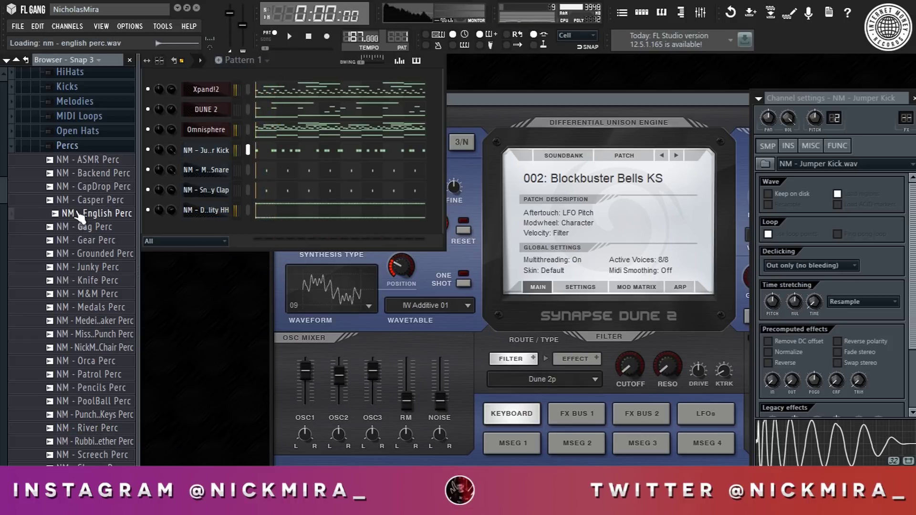
pyautogui.rightClick(98, 213)
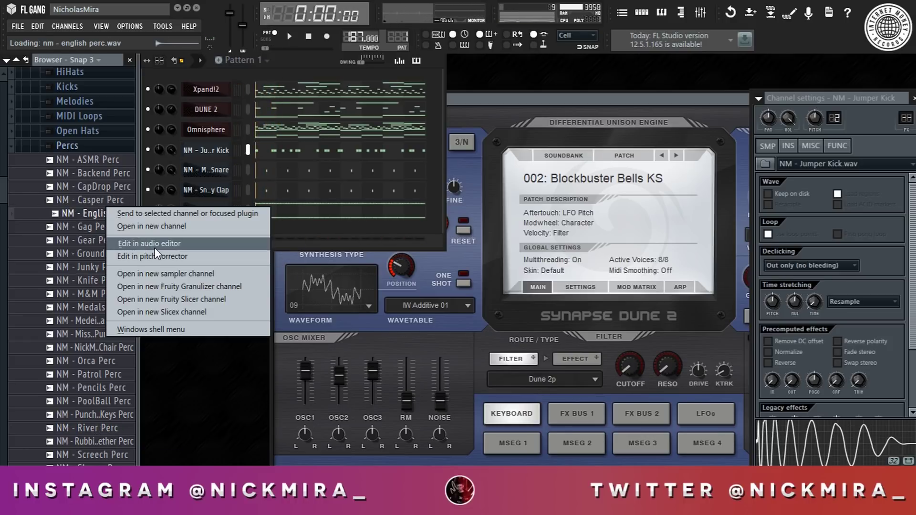
pyautogui.click(154, 243)
# Select only the first hit of the English Perc waveform, preview it and add the trimmed selection to the channel rack as a new channel.
pyautogui.moveTo(199, 281); pyautogui.dragTo(157, 286)
pyautogui.press('space')
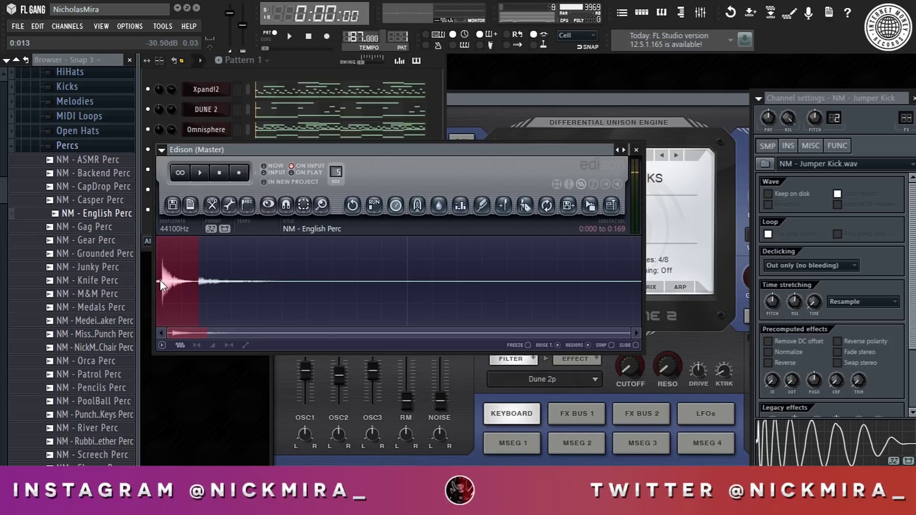
pyautogui.scroll(3, 159, 280)
pyautogui.scroll(2, 159, 279)
pyautogui.moveTo(159, 279); pyautogui.dragTo(176, 287)
pyautogui.press('space')
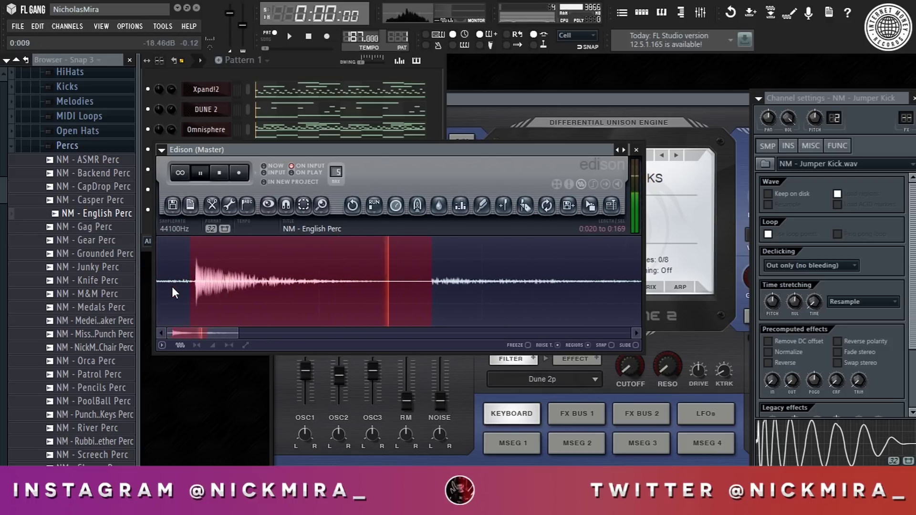
pyautogui.press('space')
pyautogui.moveTo(590, 205); pyautogui.dragTo(242, 237)
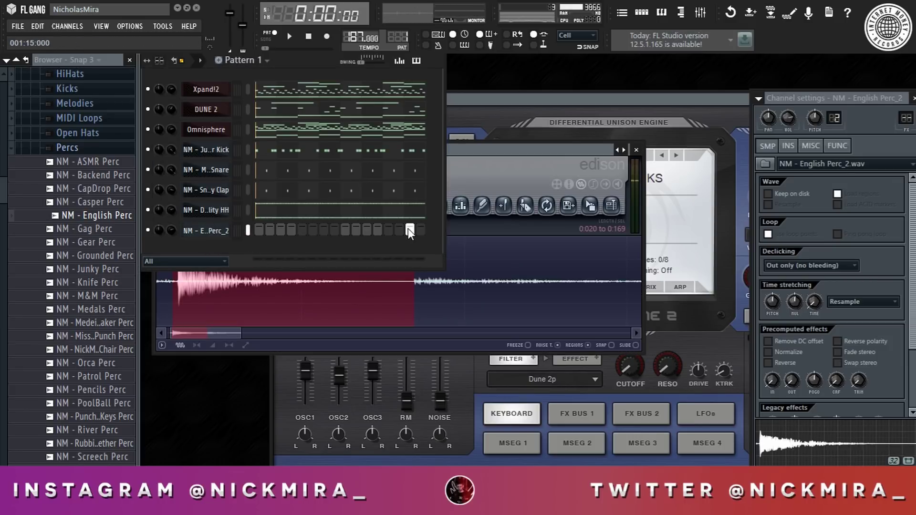
# Place English Perc hits on steps 3 and 15, send the channel to the piano roll and play the loop.
pyautogui.press('space')
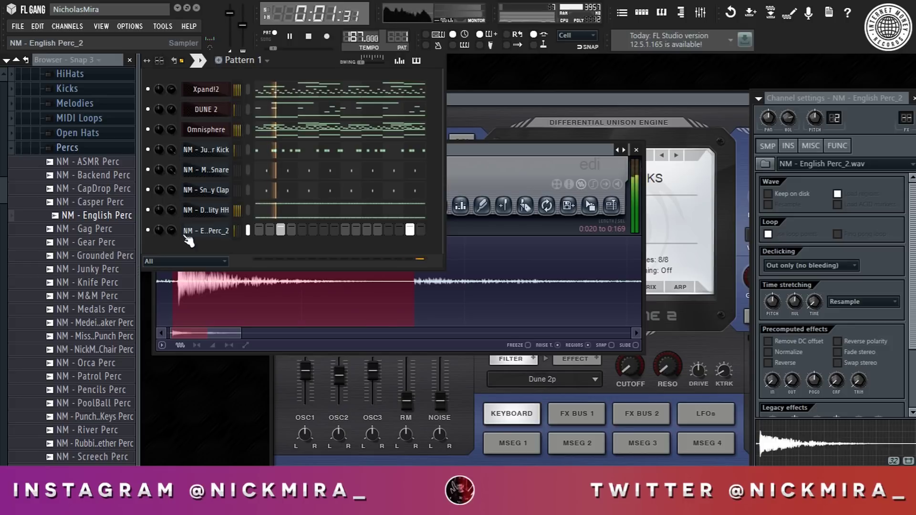
pyautogui.rightClick(229, 234)
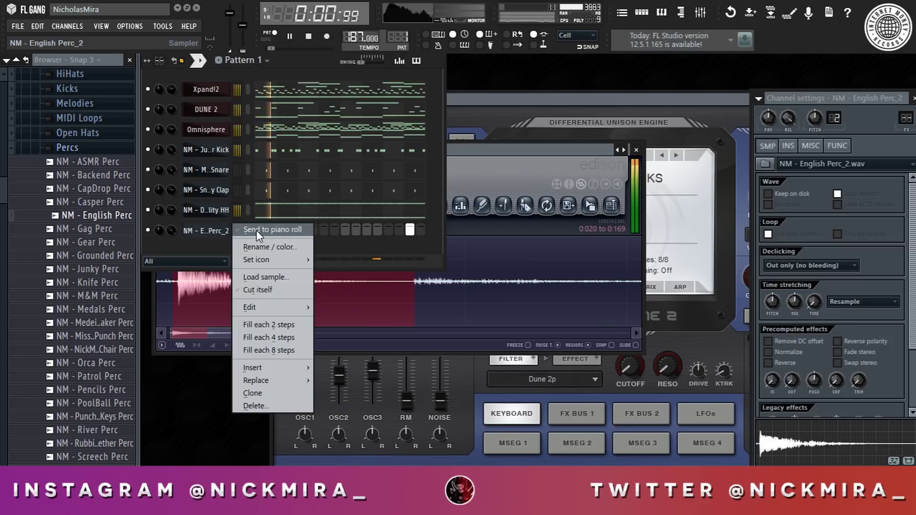
pyautogui.click(257, 231)
pyautogui.press('space')
pyautogui.press('space')
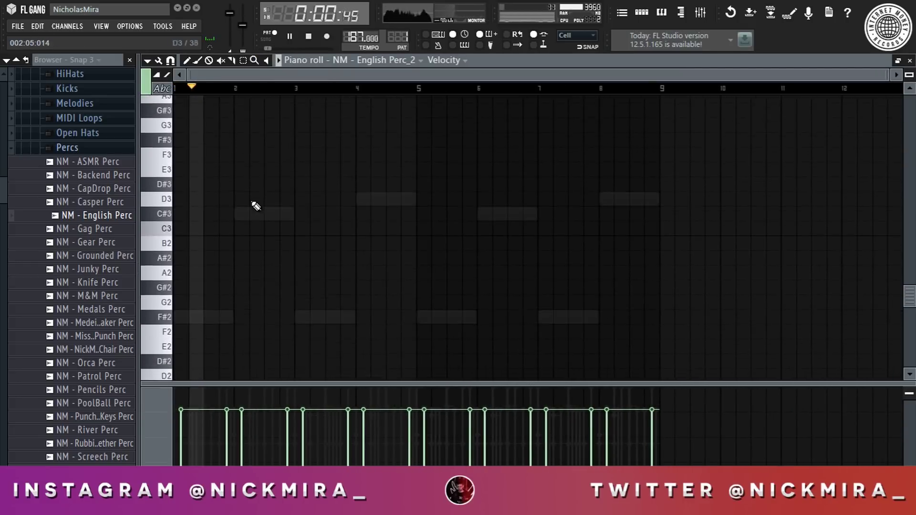
pyautogui.press('space')
pyautogui.press('space')
# Delete both percussion hits in bar 1 and raise the velocity of all remaining hits to maximum.
pyautogui.rightClick(210, 282)
pyautogui.rightClick(233, 283)
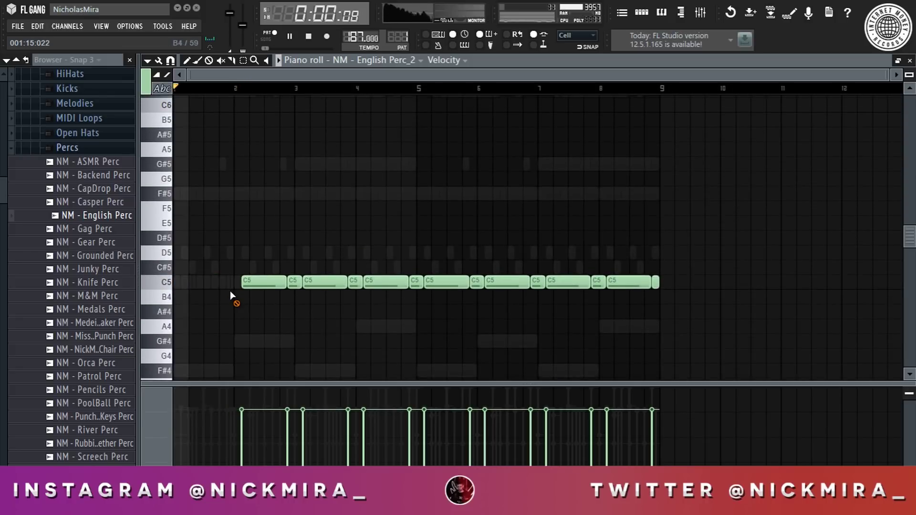
pyautogui.hotkey('ctrl', 'a')
pyautogui.scroll(5, 283, 285)
pyautogui.hotkey('ctrl', 'd')
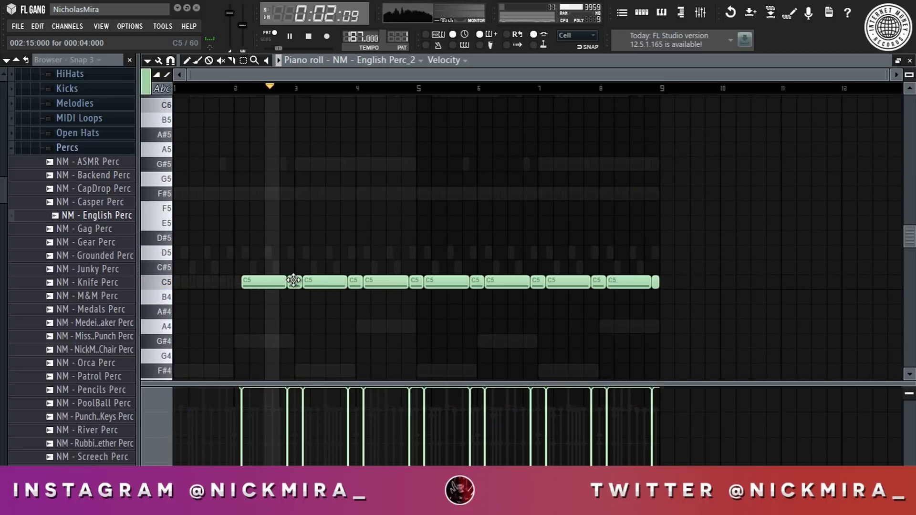
# Remove the remaining English Perc hits except those on step 3 of bars 2 and 4.
pyautogui.rightClick(294, 281)
pyautogui.rightClick(329, 282)
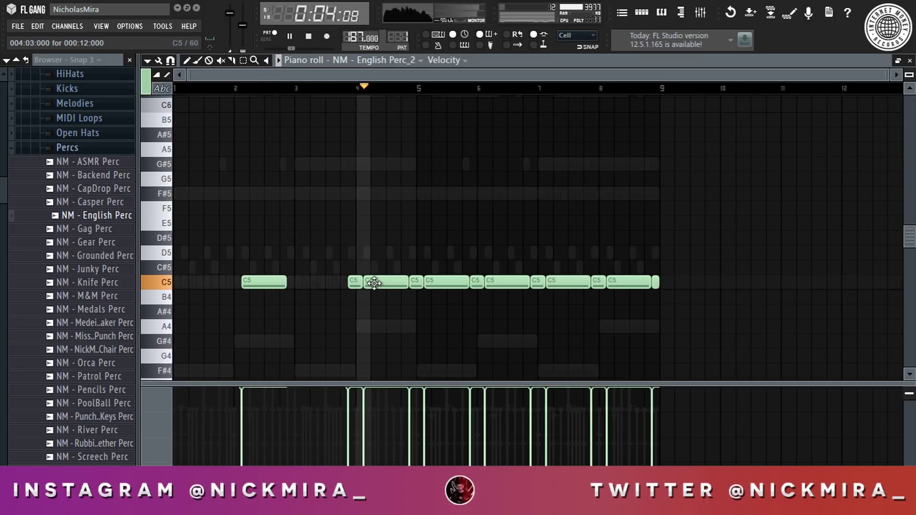
pyautogui.rightClick(355, 282)
pyautogui.press('space')
pyautogui.press('space')
pyautogui.keyDown('ctrl'); pyautogui.moveTo(415, 285); pyautogui.dragTo(873, 362); pyautogui.keyUp('ctrl')
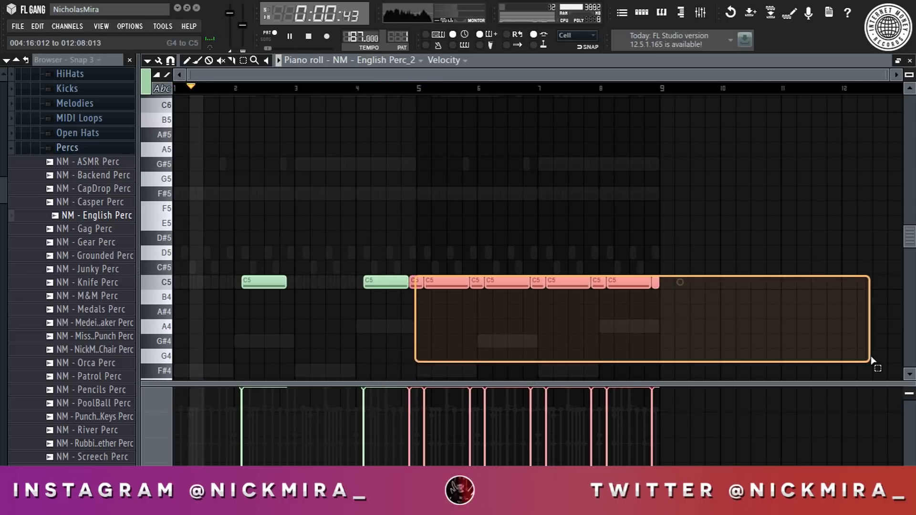
pyautogui.press('Delete')
# Duplicate the two percussion hits into bars 6 and 8 and shorten all four notes.
pyautogui.hotkey('ctrl', 'a')
pyautogui.keyDown('shift'); pyautogui.moveTo(390, 281); pyautogui.dragTo(635, 319); pyautogui.keyUp('shift')
pyautogui.hotkey('ctrl', 'd')
pyautogui.scroll(5, 617, 90)
pyautogui.scroll(-5, 617, 91)
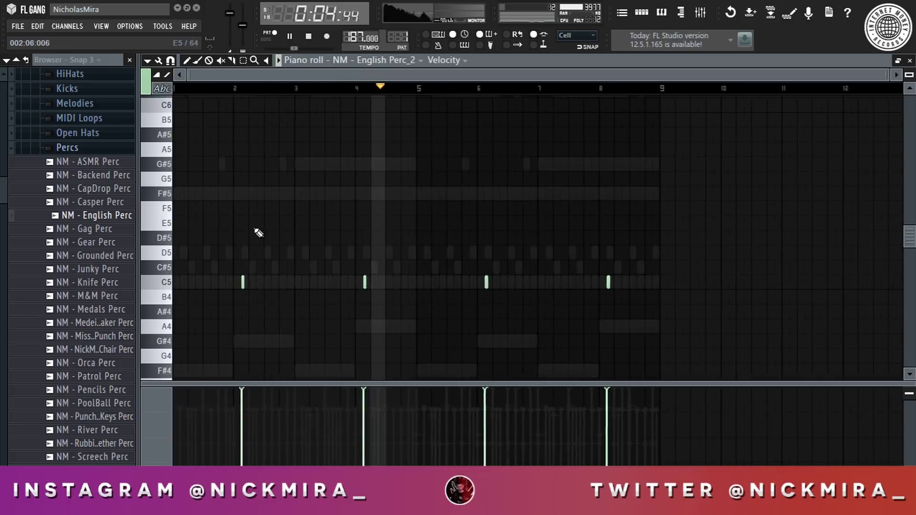
# Return to the channel rack, expand the drum kit's 808s folder and audition the BushDid911 and Cutthroat 808s.
pyautogui.press('Escape')
pyautogui.click(119, 148)
pyautogui.click(122, 151)
pyautogui.scroll(2, 93, 198)
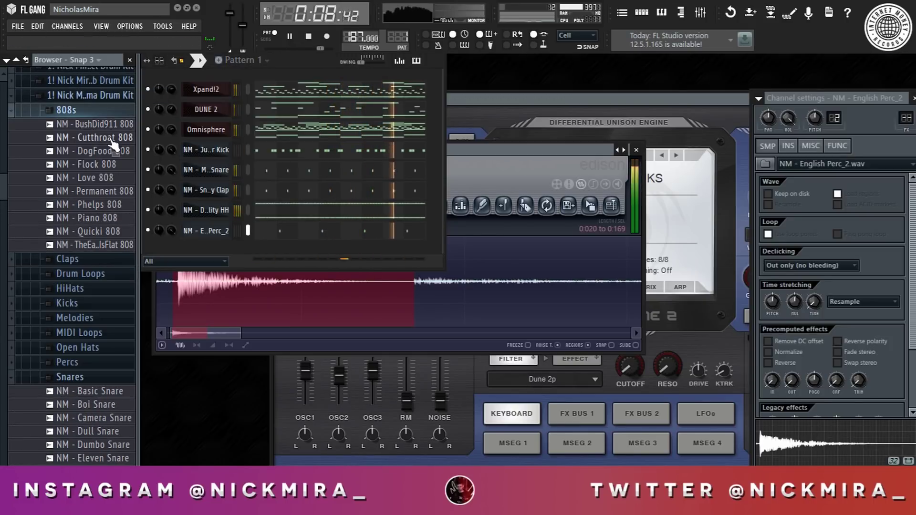
pyautogui.press('space')
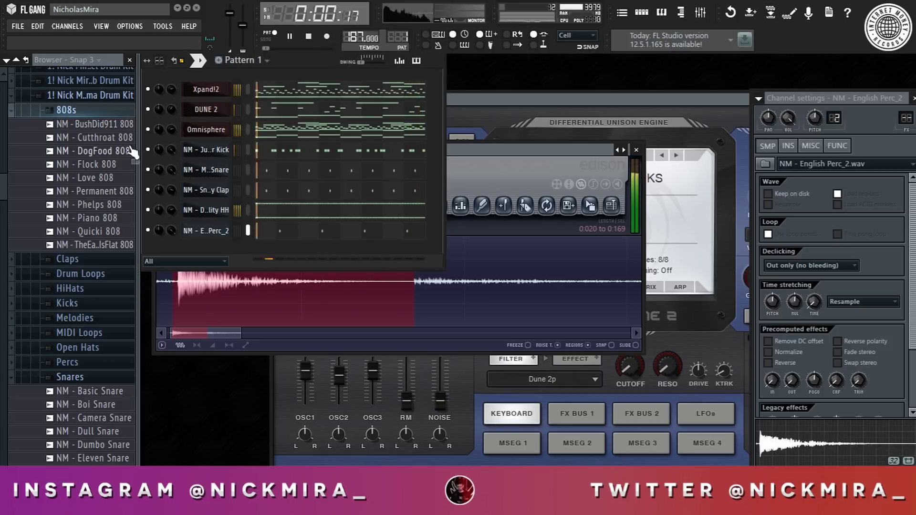
pyautogui.click(125, 138)
pyautogui.click(114, 126)
pyautogui.click(121, 142)
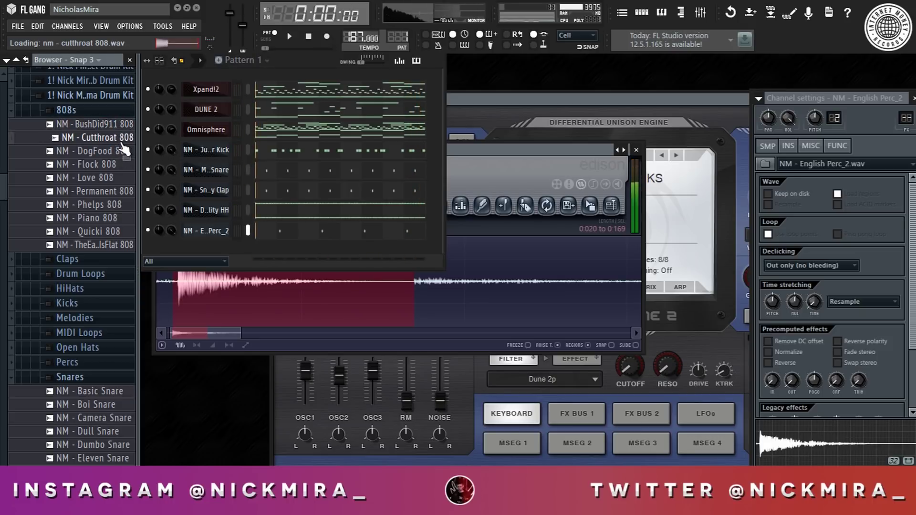
# Add NM - Love 808 as a new channel above the Jumper Kick and paste the kick's notes into it.
pyautogui.moveTo(132, 175); pyautogui.dragTo(208, 140)
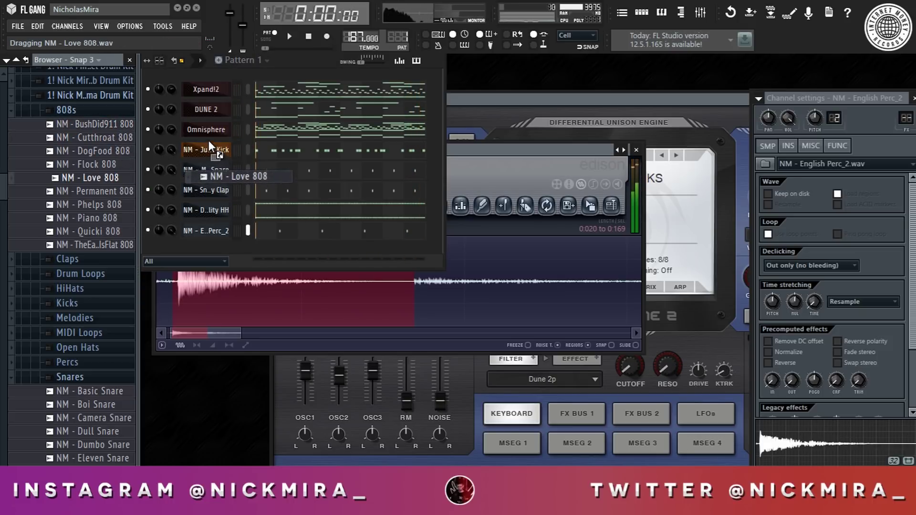
pyautogui.rightClick(210, 169)
pyautogui.press('e')
pyautogui.press('c')
pyautogui.rightClick(214, 148)
pyautogui.press('e')
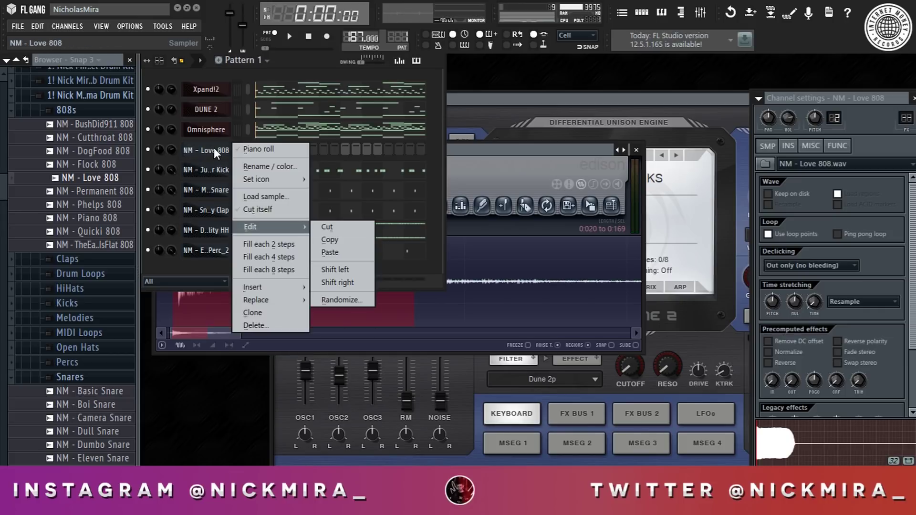
pyautogui.press('p')
# Solo the Love 808 channel, unmute Xpand!2 and Omnisphere, and check the notes in Xpand!2's piano roll.
pyautogui.rightClick(148, 152)
pyautogui.click(168, 158)
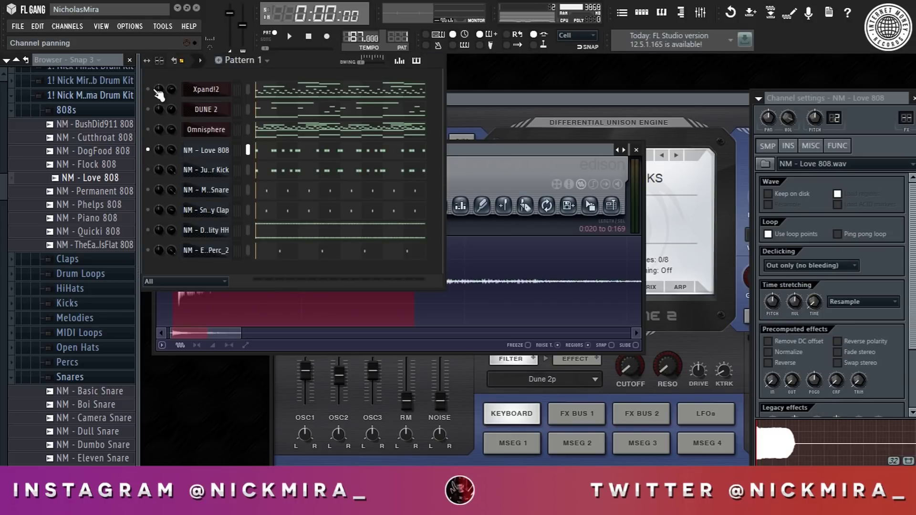
pyautogui.click(148, 89)
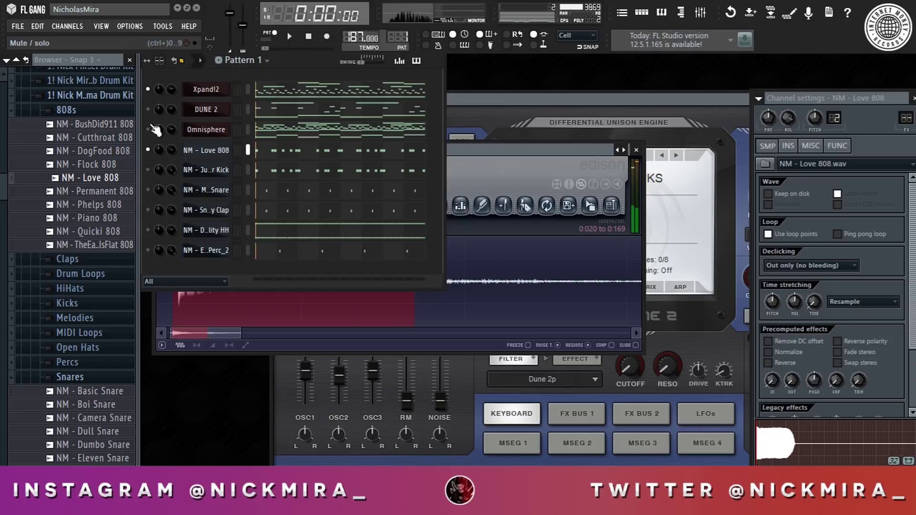
pyautogui.click(310, 98)
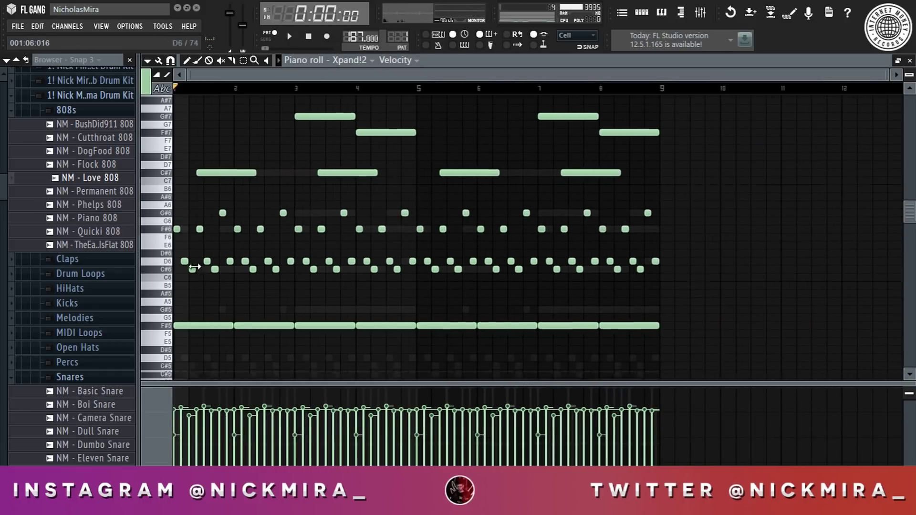
pyautogui.press('F7')
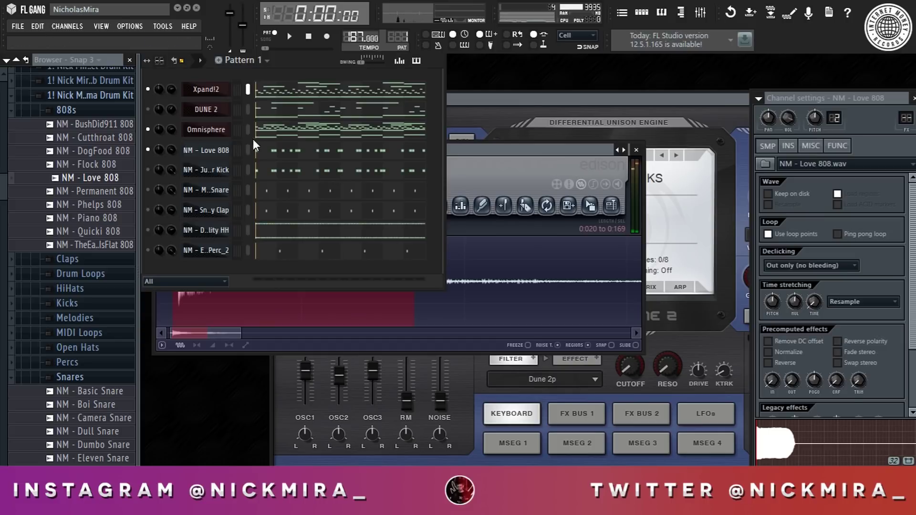
# In the Love 808 piano roll, transpose all notes to F#6 and preview them with the melodies.
pyautogui.click(274, 151)
pyautogui.hotkey('shift', 'Up')
pyautogui.hotkey('shift', 'Up')
pyautogui.hotkey('shift', 'Up')
pyautogui.hotkey('shift', 'Up')
pyautogui.hotkey('shift', 'Up')
pyautogui.hotkey('shift', 'Up')
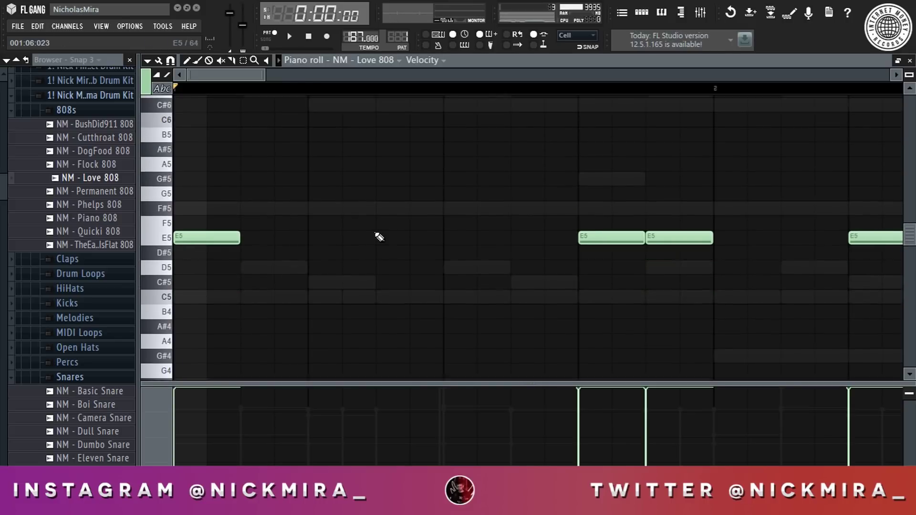
pyautogui.press('space')
pyautogui.scroll(-5, 290, 87)
pyautogui.press('space')
pyautogui.press('space')
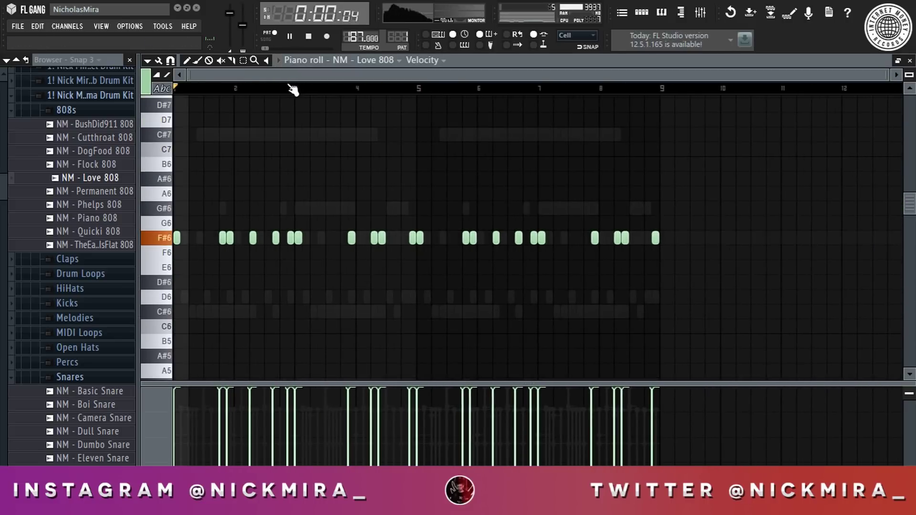
# Extend the Love 808 notes until each meets the next and lower the channel's pitch by about 16 cents.
pyautogui.press('F7')
pyautogui.press('space')
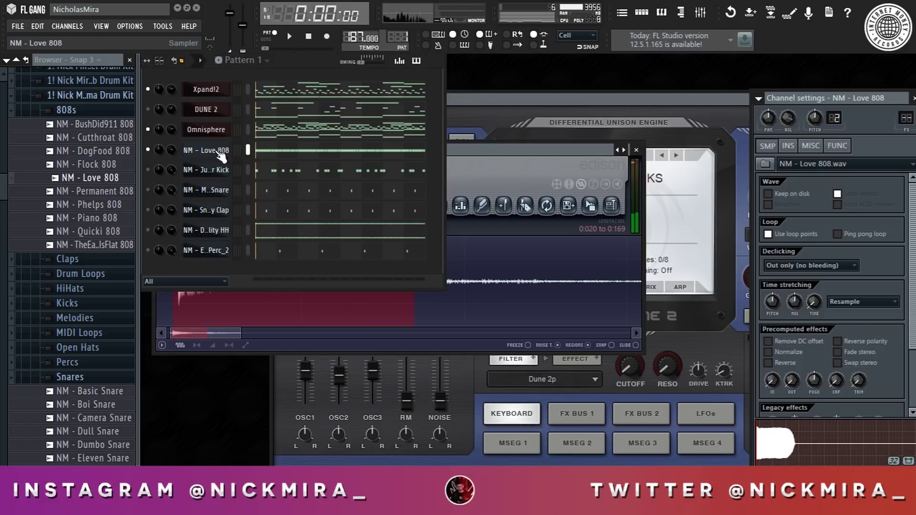
pyautogui.press('space')
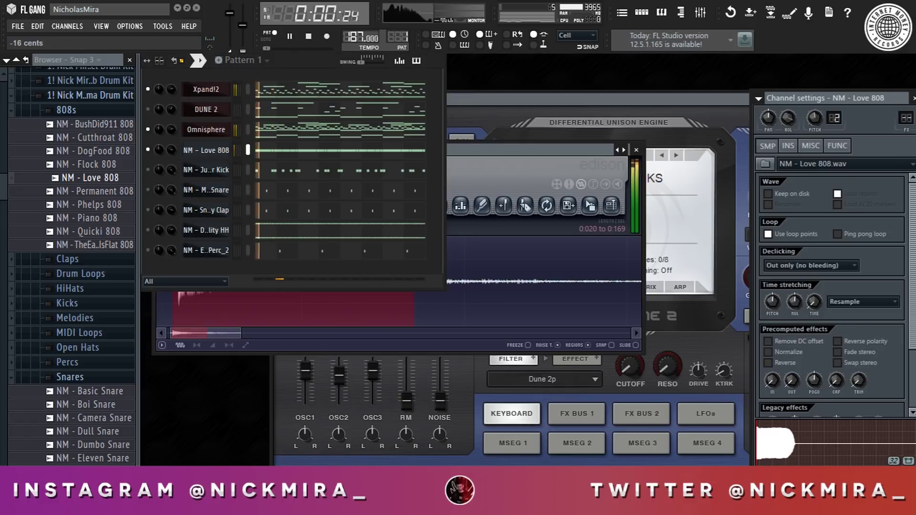
# Lower the Love 808 notes from bar 4 step 7 through bar 5's first note by two semitones to E.
pyautogui.click(342, 156)
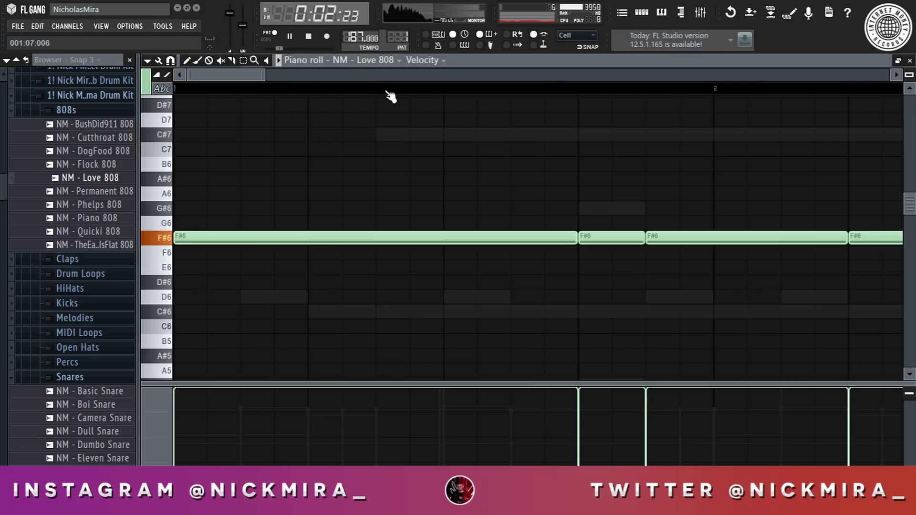
pyautogui.scroll(-5, 389, 91)
pyautogui.moveTo(390, 239); pyautogui.dragTo(418, 242)
pyautogui.hotkey('shift', 'Down')
pyautogui.hotkey('shift', 'Down')
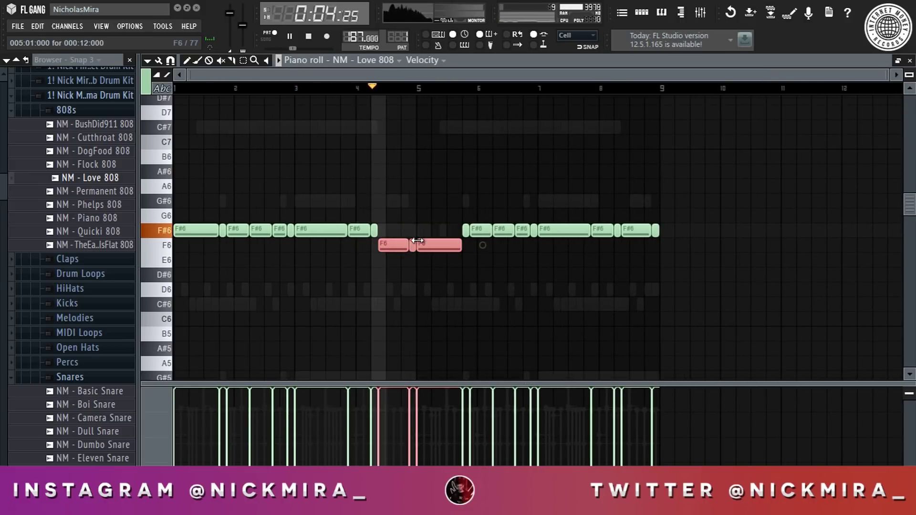
pyautogui.hotkey('ctrl', 'd')
# Transpose the whole Love 808 line down an octave and restart playback.
pyautogui.press('space')
pyautogui.hotkey('ctrl', 'Down')
pyautogui.press('space')
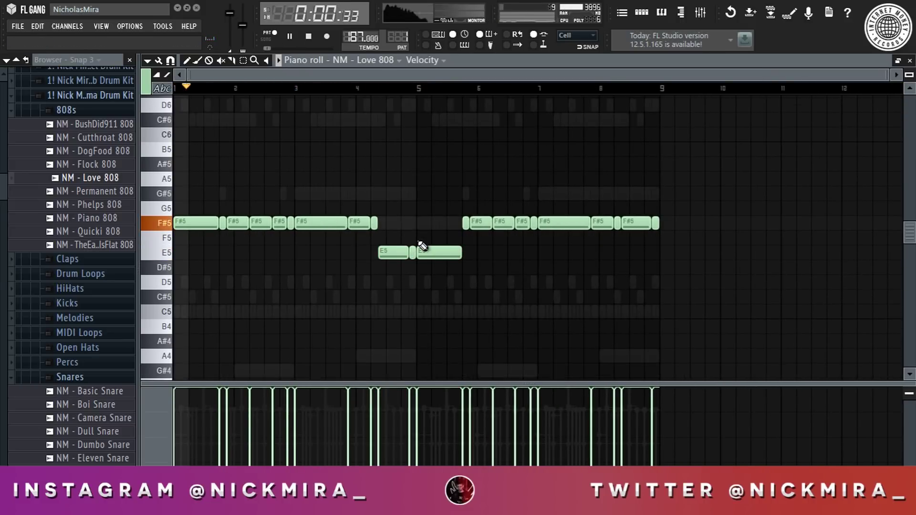
# Replace the 808 notes in bars 5 to 8 with a copy of bars 1 to 4 and transpose the whole line down another octave.
pyautogui.moveTo(422, 206); pyautogui.dragTo(749, 335)
pyautogui.press('Delete')
pyautogui.hotkey('ctrl', 'b')
pyautogui.hotkey('ctrl', 'a')
pyautogui.hotkey('ctrl', 'Down')
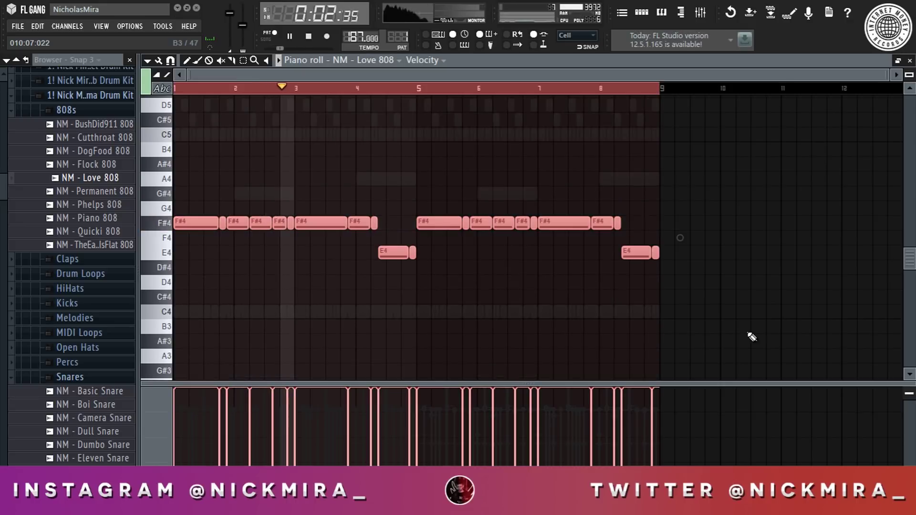
pyautogui.hotkey('ctrl', 'd')
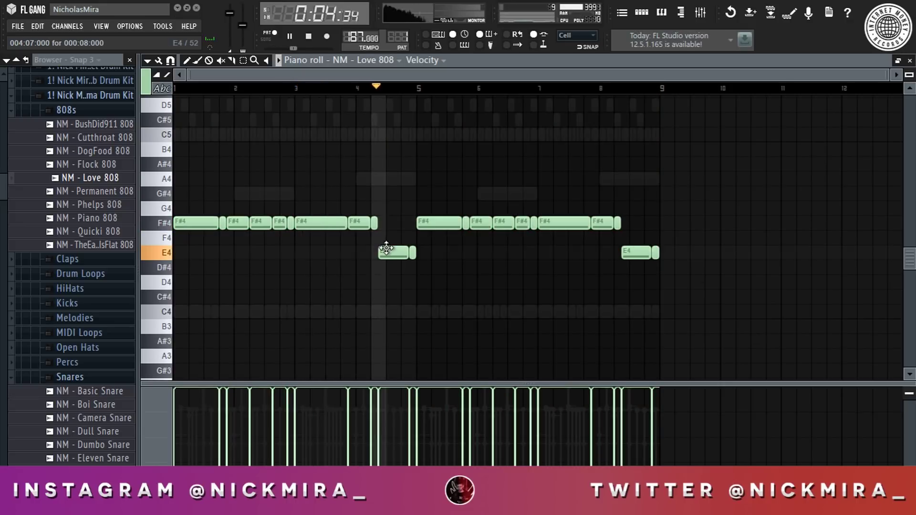
# Lower the 808 notes on bar 4 step 5 and bar 3 step 15 to E4.
pyautogui.keyDown('ctrl'); pyautogui.click(374, 227); pyautogui.keyUp('ctrl')
pyautogui.hotkey('shift', 'Down')
pyautogui.hotkey('shift', 'Down')
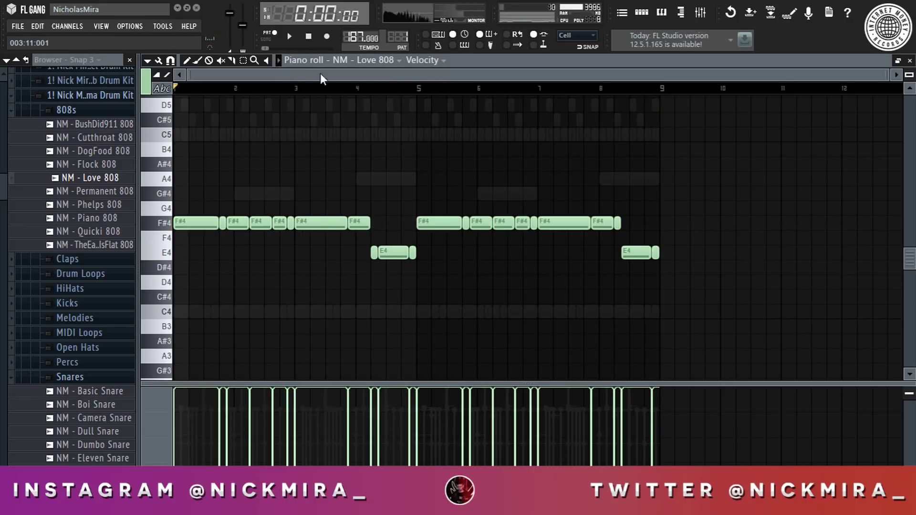
pyautogui.click(359, 224)
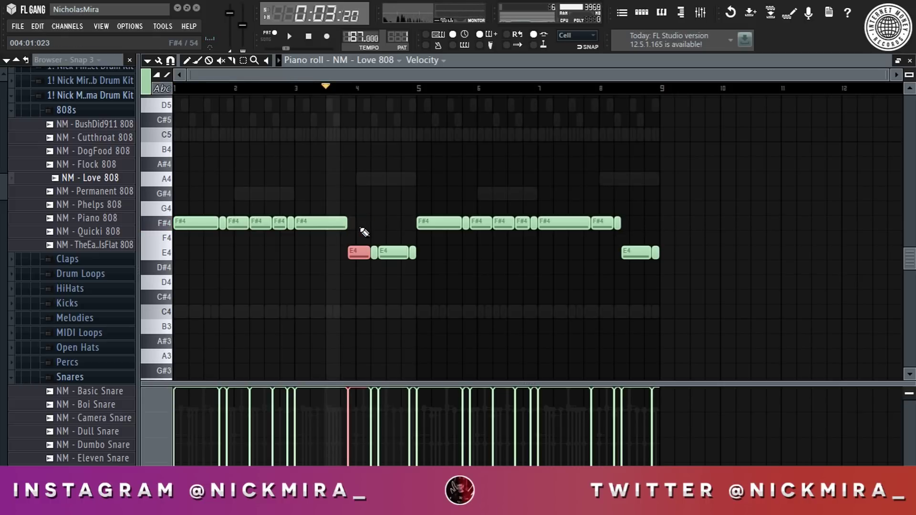
pyautogui.press('space')
# Delete the 808 note on bar 3 step 15, undo the deletion and transpose that note to D#5.
pyautogui.rightClick(358, 252)
pyautogui.hotkey('ctrl', 'z')
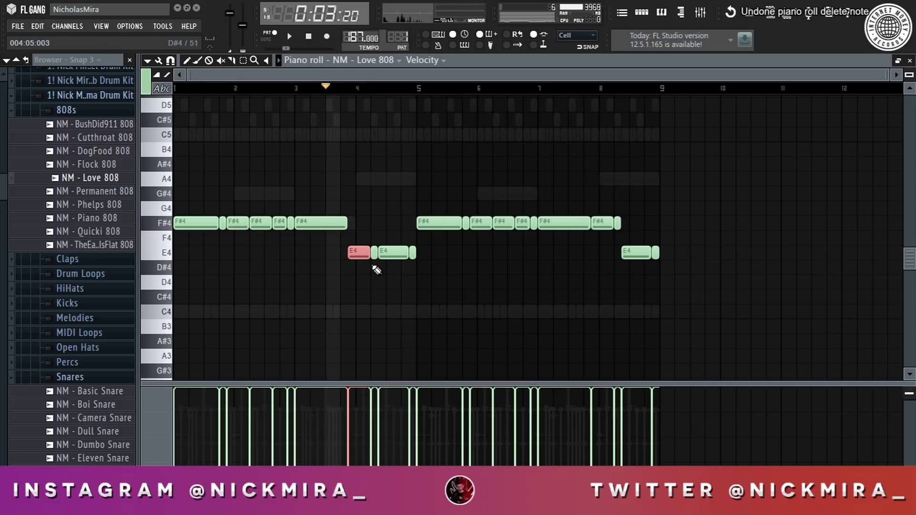
pyautogui.press('Down')
pyautogui.hotkey('ctrl', 'Up')
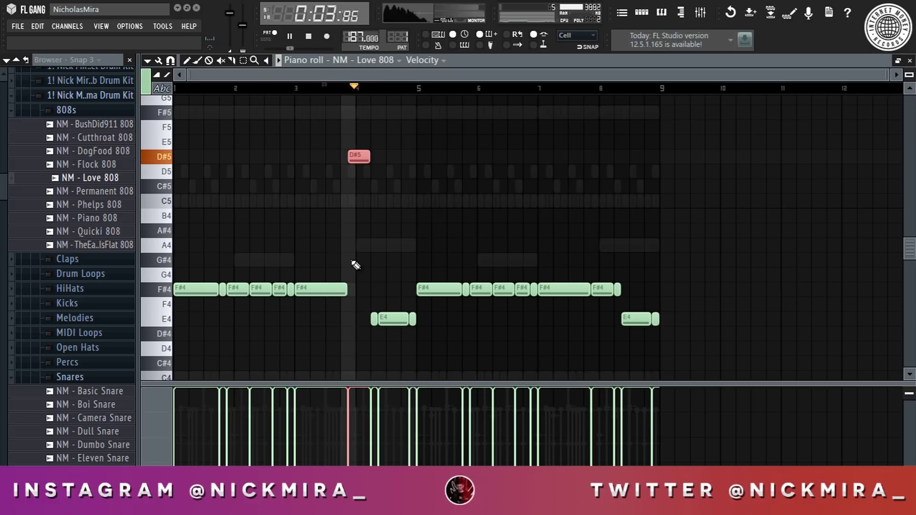
# Transpose the 808 note on bar 3 step 15 down to D4, replay the pattern and clear the selection.
pyautogui.hotkey('shift', 'Down')
pyautogui.press('space')
pyautogui.hotkey('ctrl', 'Down')
pyautogui.press('space')
pyautogui.press('space')
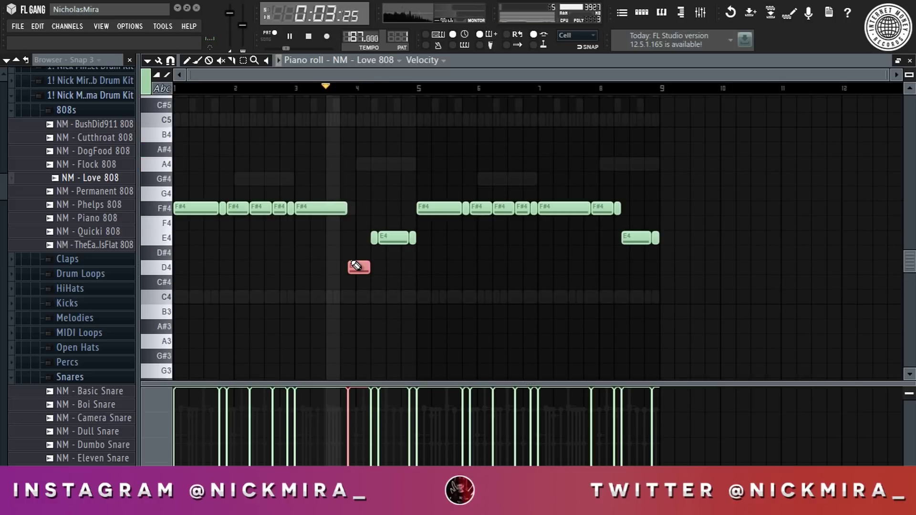
pyautogui.hotkey('ctrl', 'd')
# Lower the E4 808 notes in bar 4 to D4 and restart playback.
pyautogui.click(388, 238)
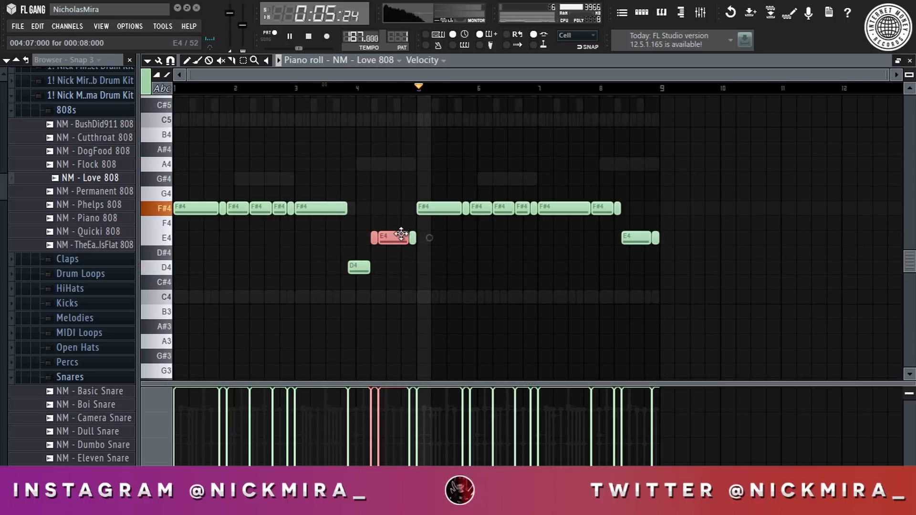
pyautogui.press('space')
pyautogui.hotkey('ctrl', 'd')
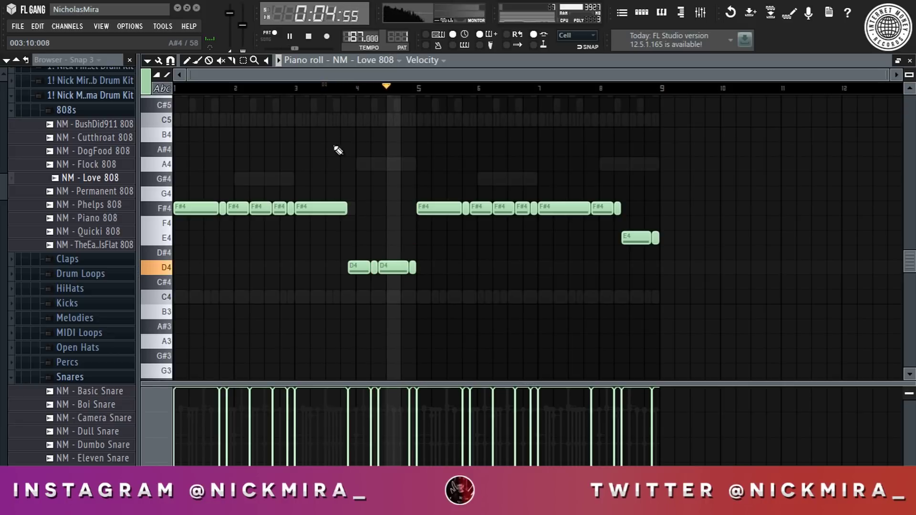
pyautogui.press('space')
pyautogui.press('space')
# Replace the 808 notes in bars 5 to 8 with a copy of bars 1 to 4, shortening the long F#4 notes in bars 3 and 5.
pyautogui.moveTo(417, 187); pyautogui.dragTo(693, 275)
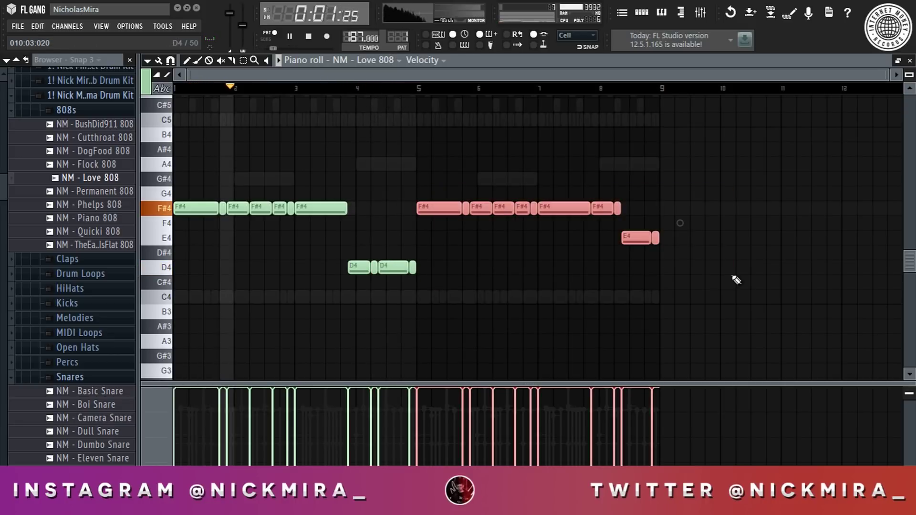
pyautogui.press('Delete')
pyautogui.press('space')
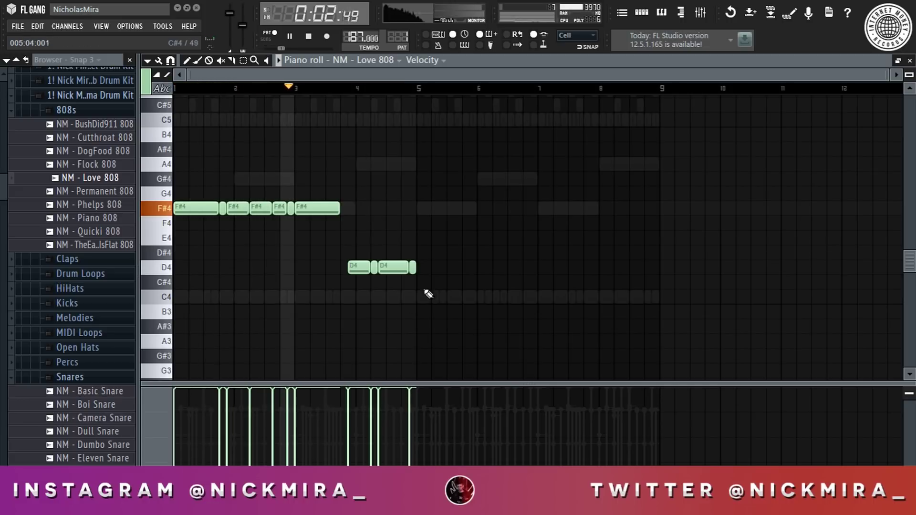
pyautogui.hotkey('ctrl', 'a')
pyautogui.hotkey('ctrl', 'b')
pyautogui.hotkey('ctrl', 'd')
pyautogui.moveTo(460, 232); pyautogui.dragTo(459, 234)
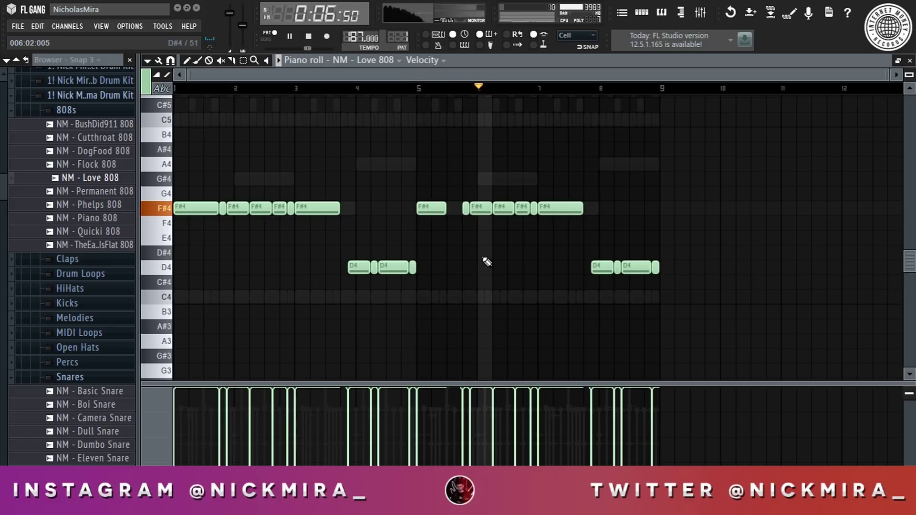
# Switch on the kick, snare, clap, hi-hat and percussion channels and swap the expanded 808s folder for Open Hats.
pyautogui.press('F7')
pyautogui.moveTo(148, 172); pyautogui.dragTo(152, 253)
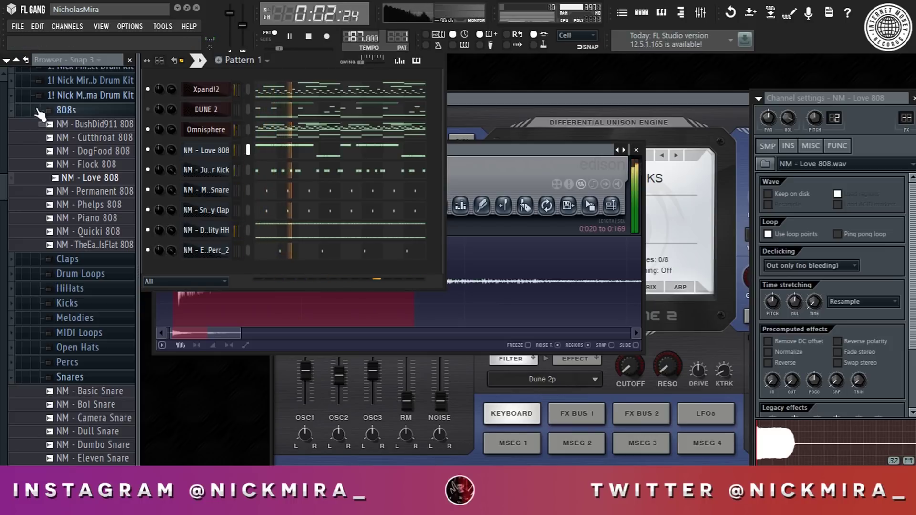
pyautogui.click(66, 110)
pyautogui.click(101, 218)
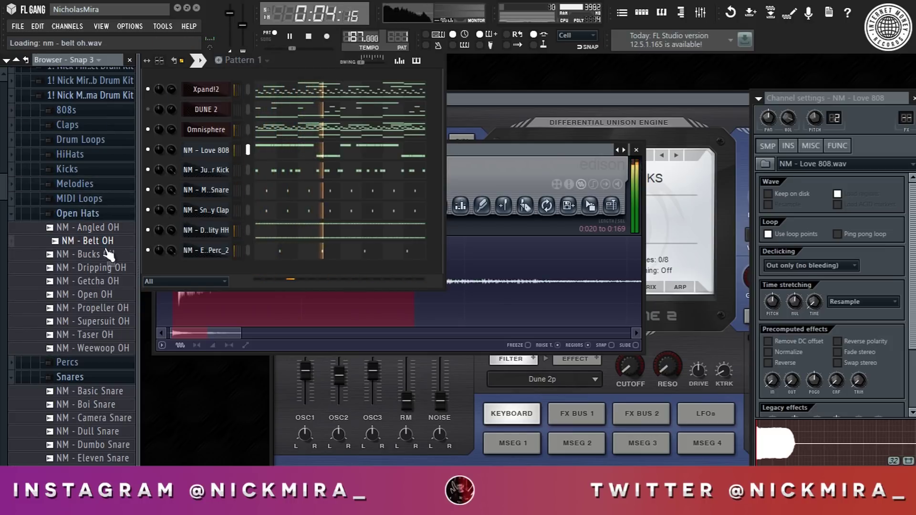
# Audition the open hat samples, including Angled, Getcha, Propeller, Supersuit, Taser, Weewoop and Dripping OH.
pyautogui.press('space')
pyautogui.click(122, 230)
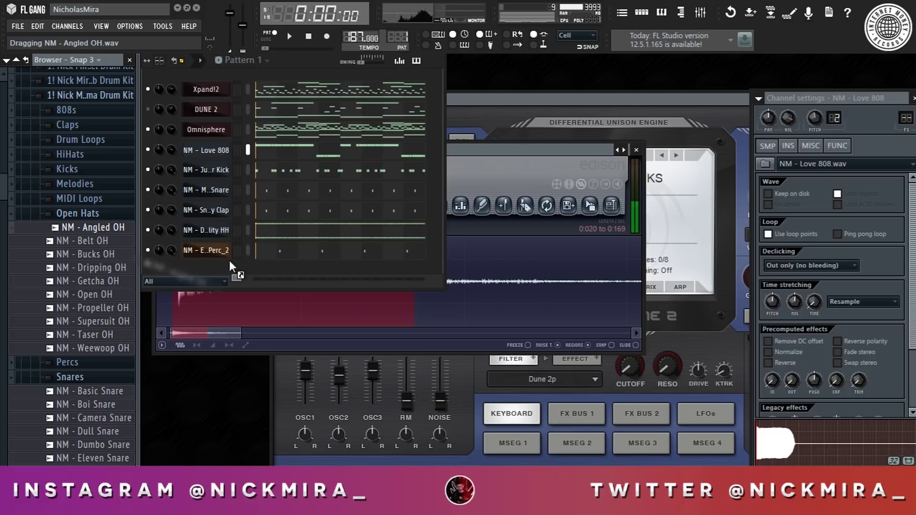
pyautogui.moveTo(229, 259); pyautogui.dragTo(125, 293)
pyautogui.click(115, 283)
pyautogui.click(117, 308)
pyautogui.click(119, 322)
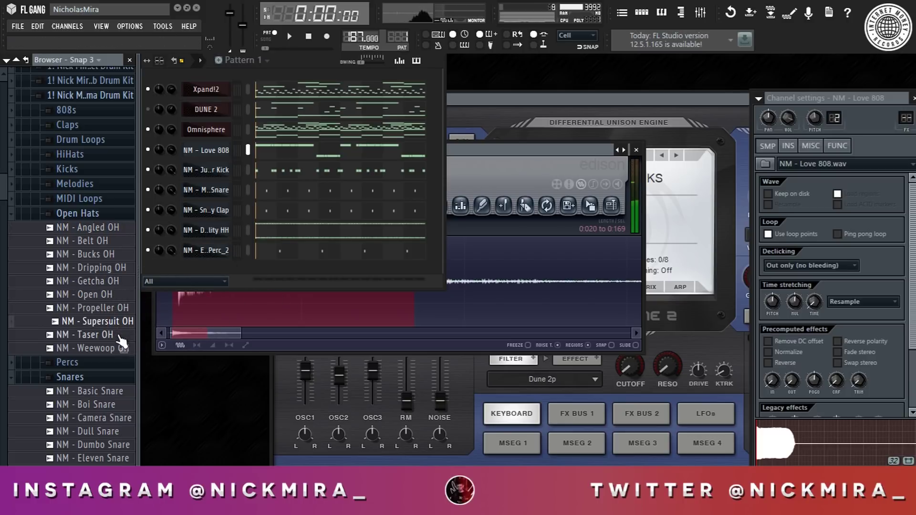
pyautogui.click(120, 336)
pyautogui.click(121, 347)
pyautogui.click(109, 267)
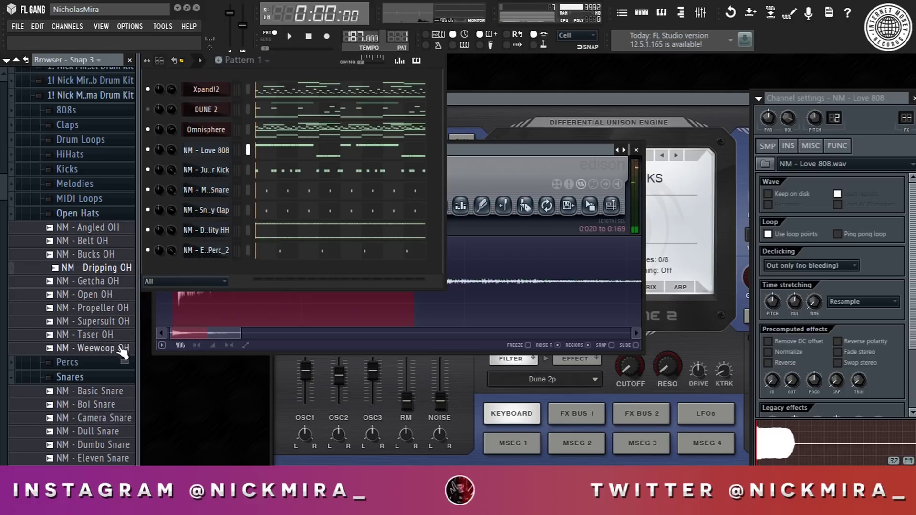
# Add Dripping OH as a new channel with a hit on step 5 and adjust its volume during playback.
pyautogui.press('space')
pyautogui.moveTo(111, 267); pyautogui.dragTo(232, 279)
pyautogui.click(302, 270)
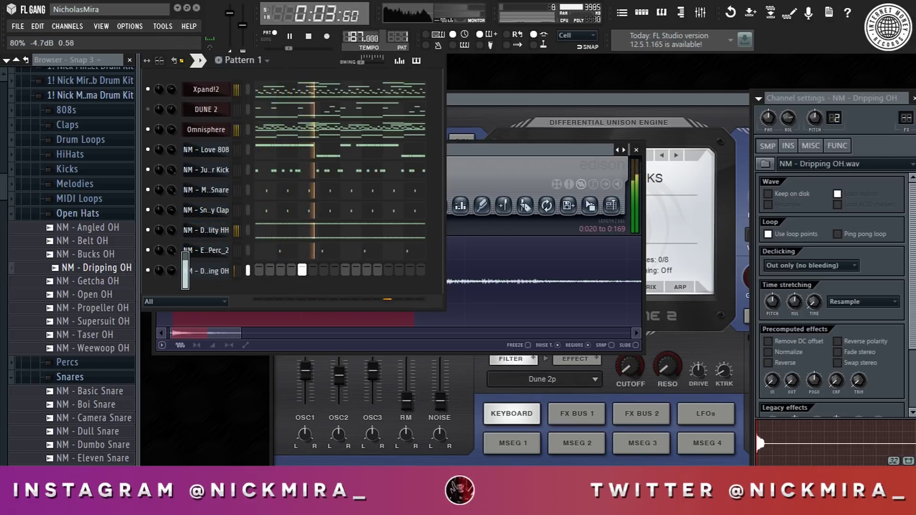
pyautogui.moveTo(172, 270); pyautogui.dragTo(172, 258)
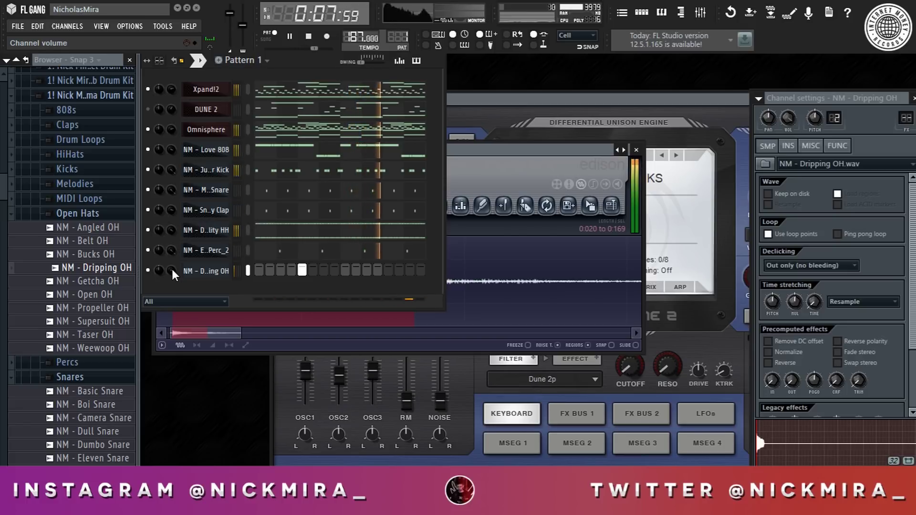
# Send the Dripping OH hits to the piano roll, check them across the eight bars and restart playback.
pyautogui.rightClick(225, 271)
pyautogui.click(271, 270)
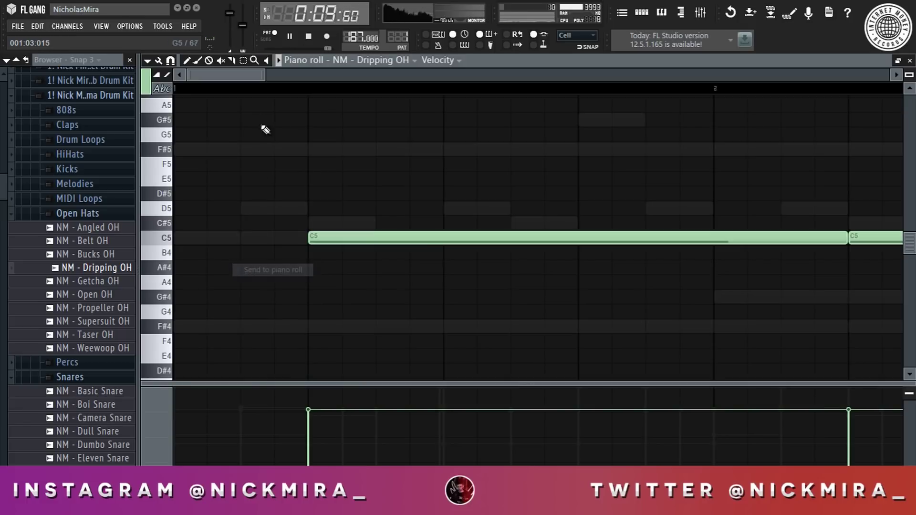
pyautogui.scroll(-8, 273, 90)
pyautogui.press('space')
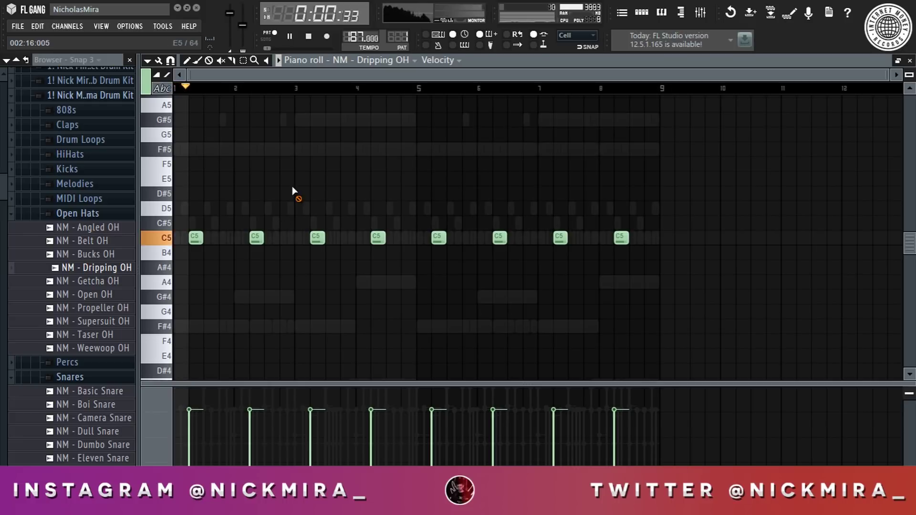
pyautogui.press('Escape')
pyautogui.press('space')
pyautogui.press('space')
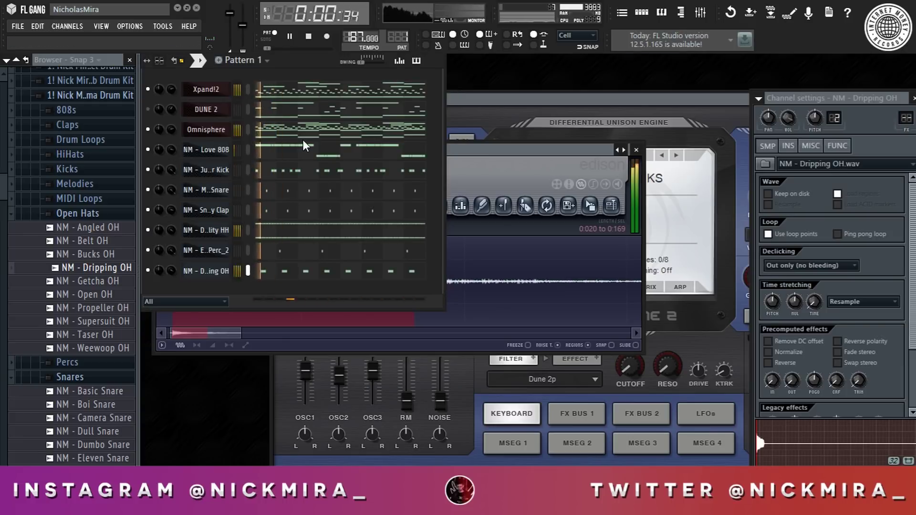
# Lower the last three Love 808 notes of bar 2 to D4.
pyautogui.click(302, 143)
pyautogui.press('space')
pyautogui.moveTo(256, 208); pyautogui.dragTo(256, 284)
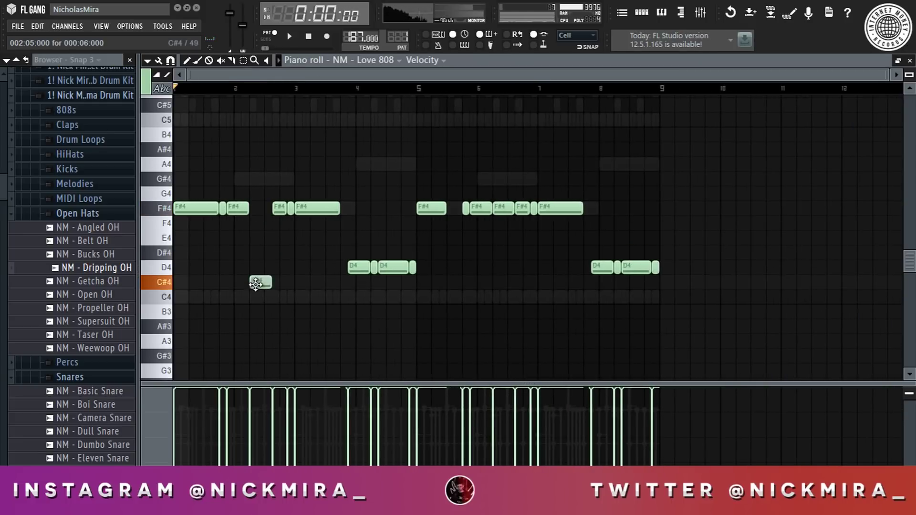
pyautogui.moveTo(275, 210); pyautogui.dragTo(277, 267)
# Replace the Love 808 notes in bars 5 to 8 with the revised bars 1 to 4 and shorten the F#4 note in bar 7.
pyautogui.moveTo(428, 186); pyautogui.dragTo(679, 305)
pyautogui.press('Delete')
pyautogui.hotkey('ctrl', 'b')
pyautogui.hotkey('ctrl', 'd')
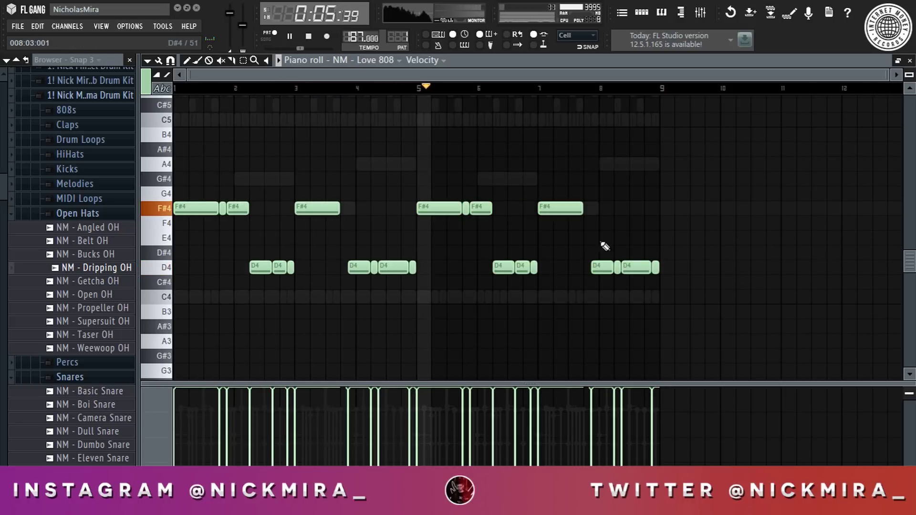
pyautogui.moveTo(582, 210); pyautogui.dragTo(568, 212)
# Set the project tempo to 186 BPM and collapse the Open Hats and Snares sample folders.
pyautogui.press('F7')
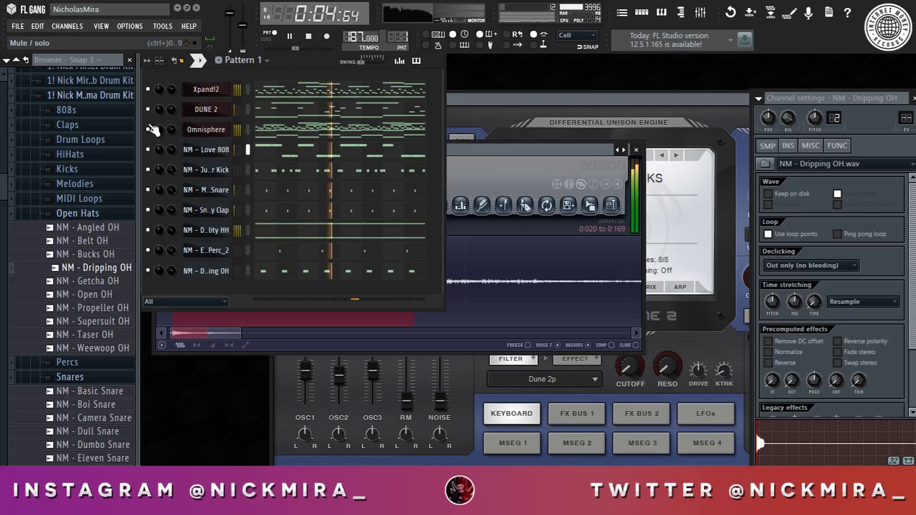
pyautogui.moveTo(354, 37); pyautogui.dragTo(354, 39)
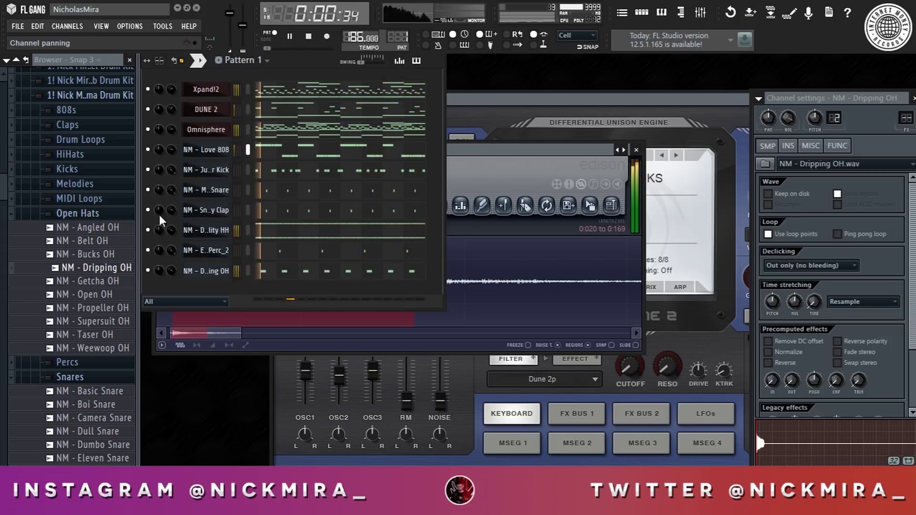
pyautogui.click(95, 213)
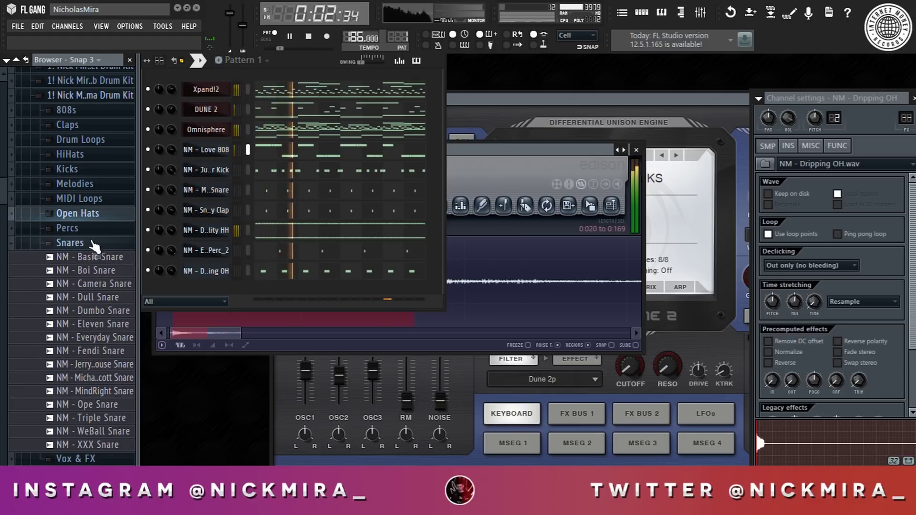
pyautogui.click(95, 244)
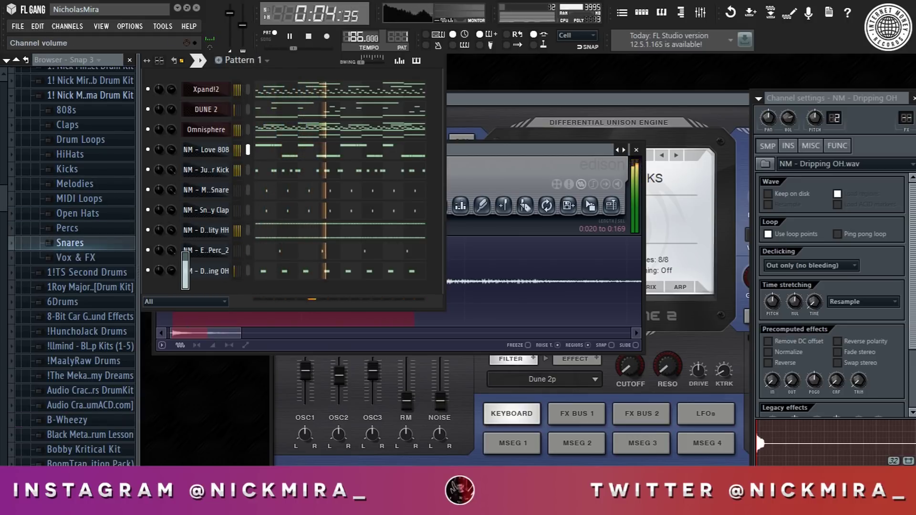
# Stop playback and close the Edison and DUNE 2 windows.
pyautogui.press('space')
pyautogui.click(490, 145)
pyautogui.press('Escape')
pyautogui.click(505, 115)
pyautogui.press('Escape')
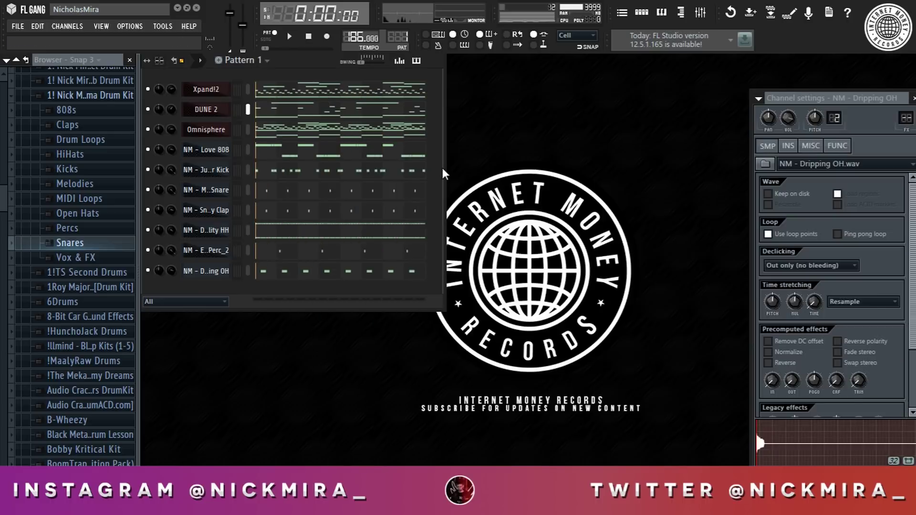
# Load Fruity Limiter in effect slot 4 of the Master mixer track and move its window clear of the track's effect slots.
pyautogui.press('F9')
pyautogui.click(772, 274)
pyautogui.click(769, 241)
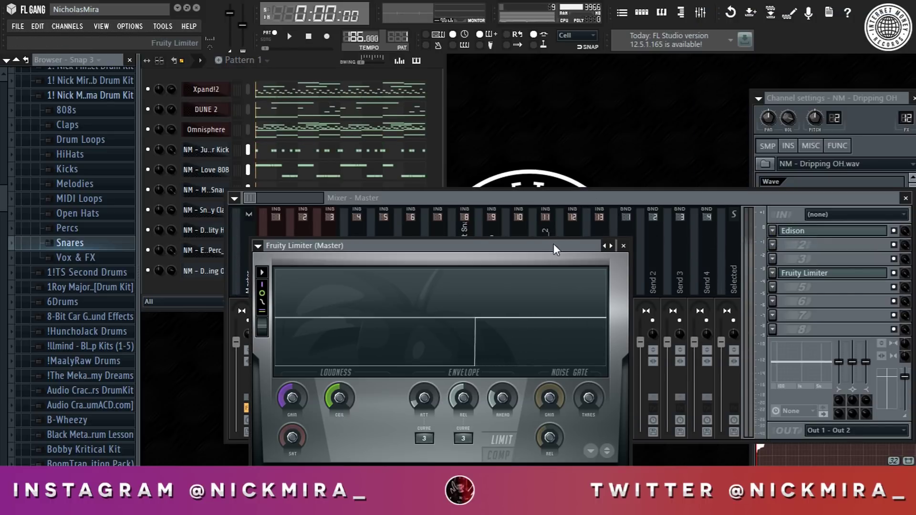
pyautogui.moveTo(553, 245); pyautogui.dragTo(640, 157)
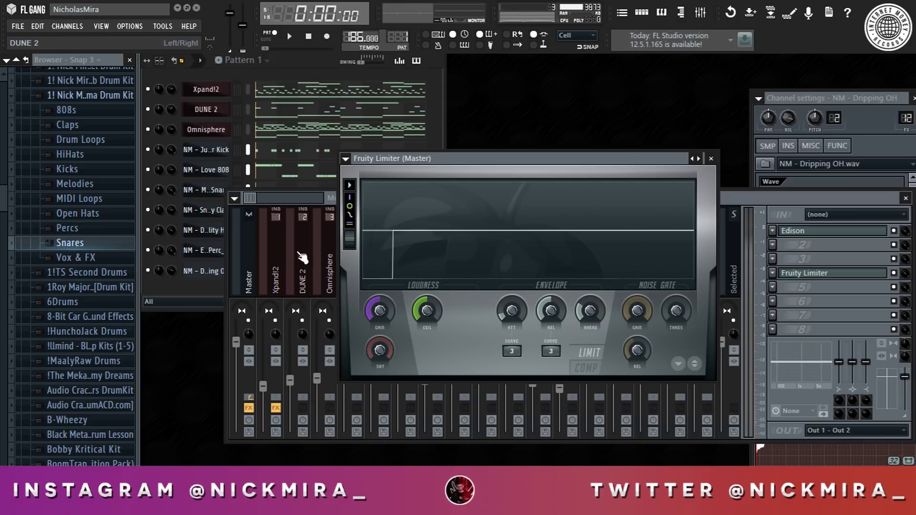
# Look over the instrument tracks in the mixer, including Love 808, and reopen the Master track's Fruity Limiter.
pyautogui.click(303, 257)
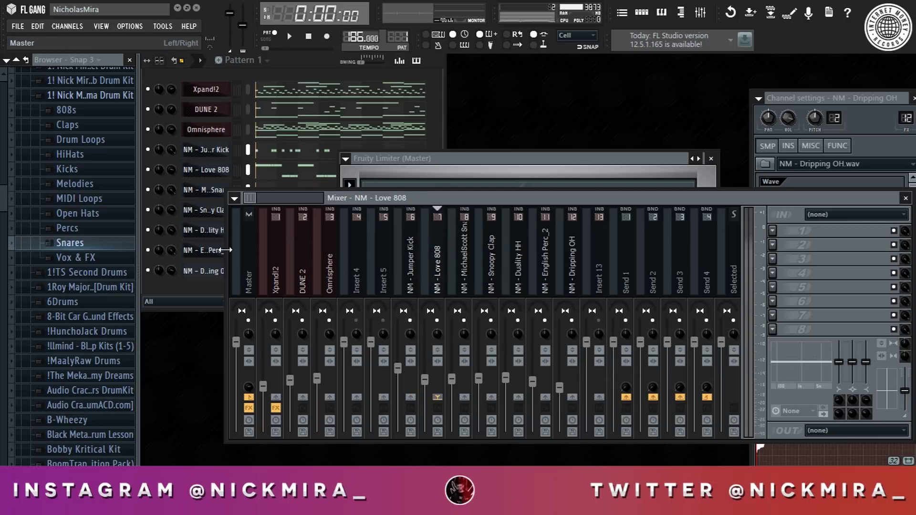
pyautogui.click(249, 249)
pyautogui.click(802, 276)
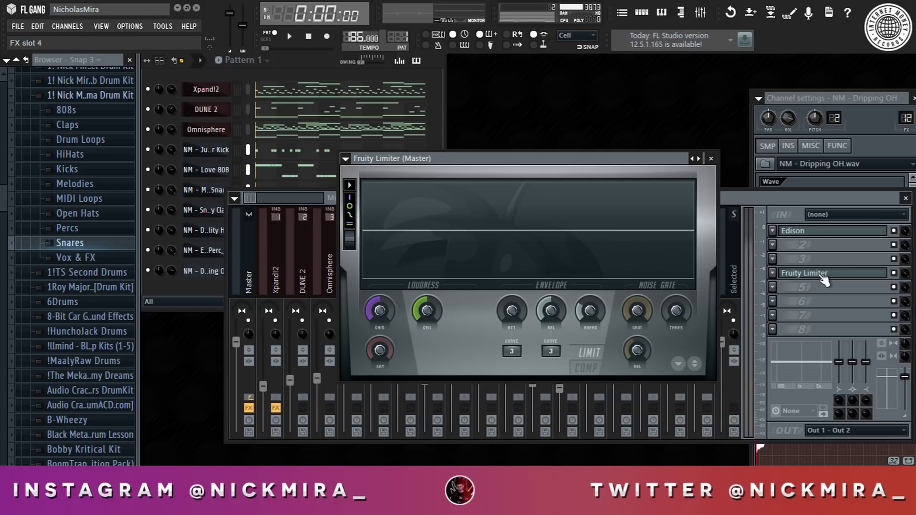
pyautogui.click(820, 275)
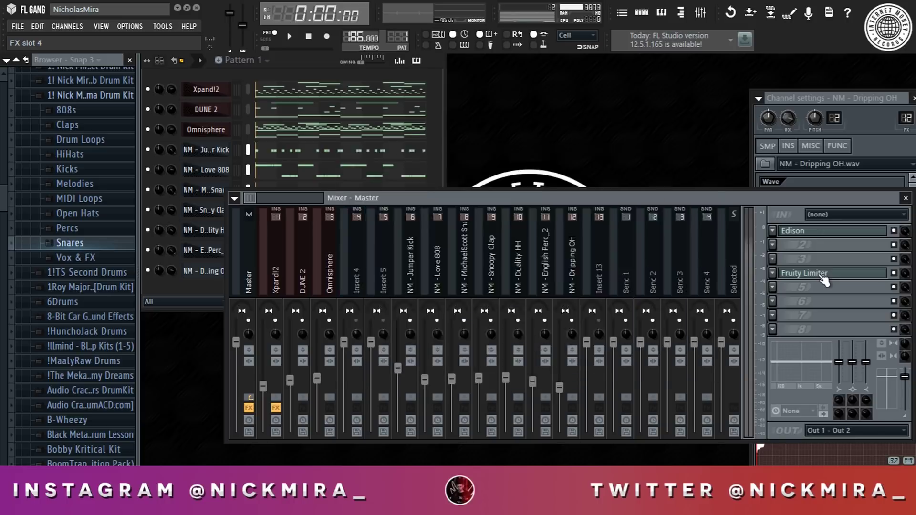
pyautogui.click(820, 275)
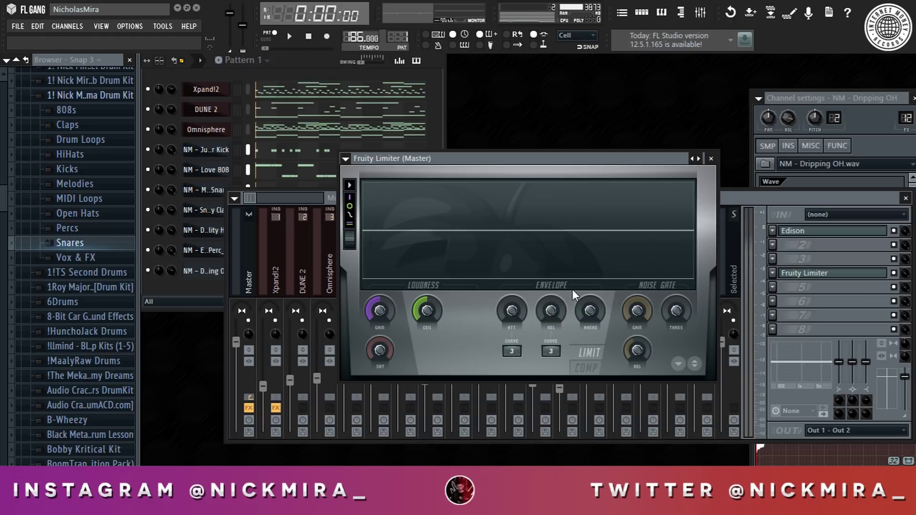
# Lower the ceiling of the Master track's Fruity Limiter while playing the pattern.
pyautogui.moveTo(434, 313); pyautogui.dragTo(433, 334)
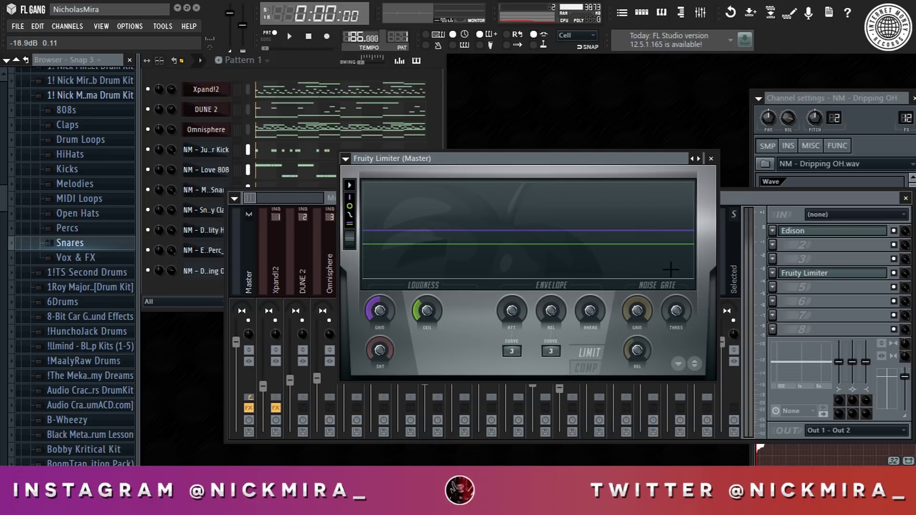
pyautogui.press('space')
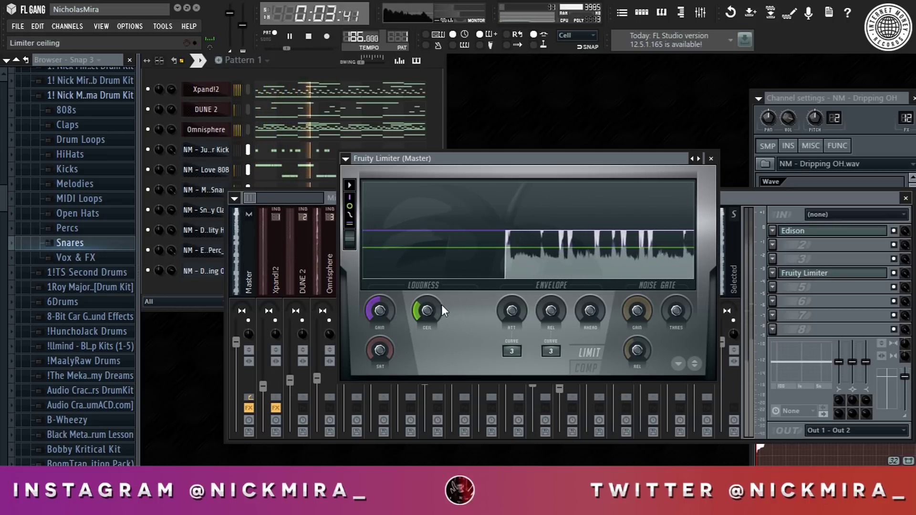
pyautogui.moveTo(431, 309); pyautogui.dragTo(431, 314)
# Load iZotope Ozone 5 in effect slot 5 of the Master track, enable its Maximizer and dismiss the Preset Manager.
pyautogui.click(773, 287)
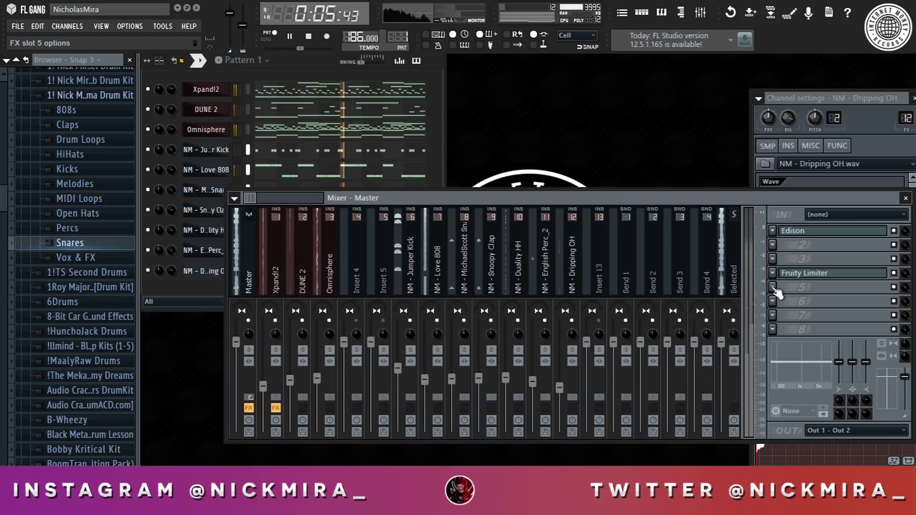
pyautogui.click(768, 419)
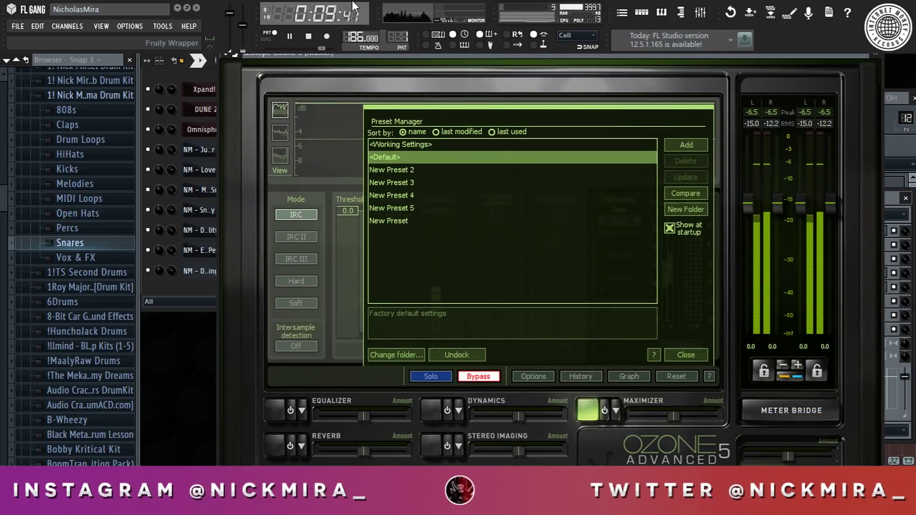
pyautogui.click(604, 406)
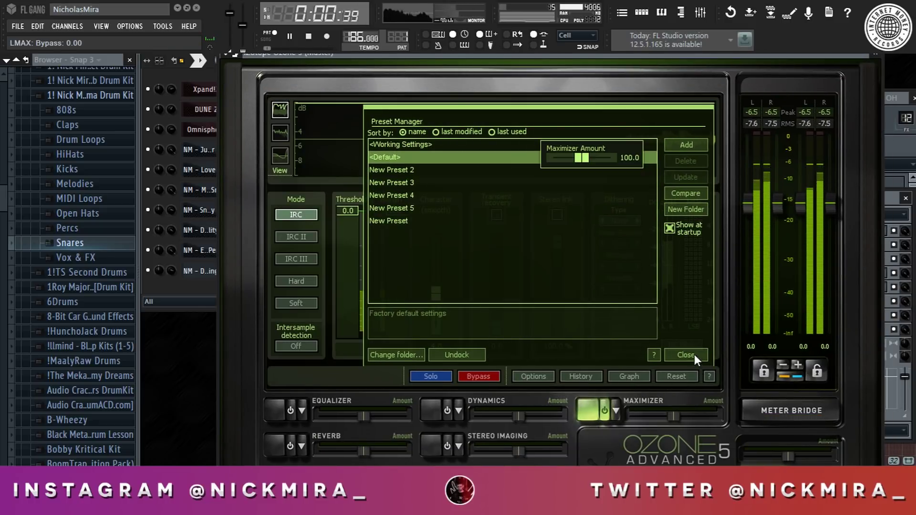
pyautogui.click(685, 355)
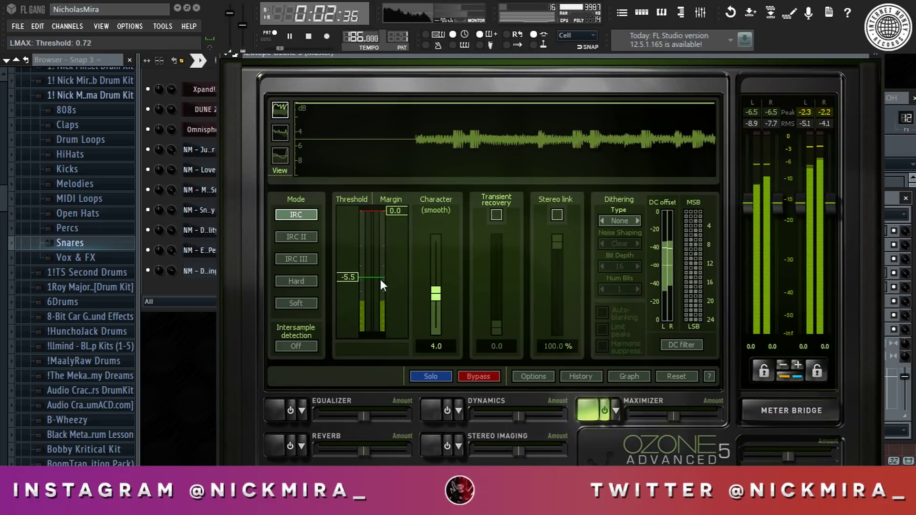
# Lower the Ozone Maximizer's threshold, set its character to 0.6, and set the Master Fruity Limiter's ceiling to -6.9 dB.
pyautogui.moveTo(380, 280); pyautogui.dragTo(441, 318)
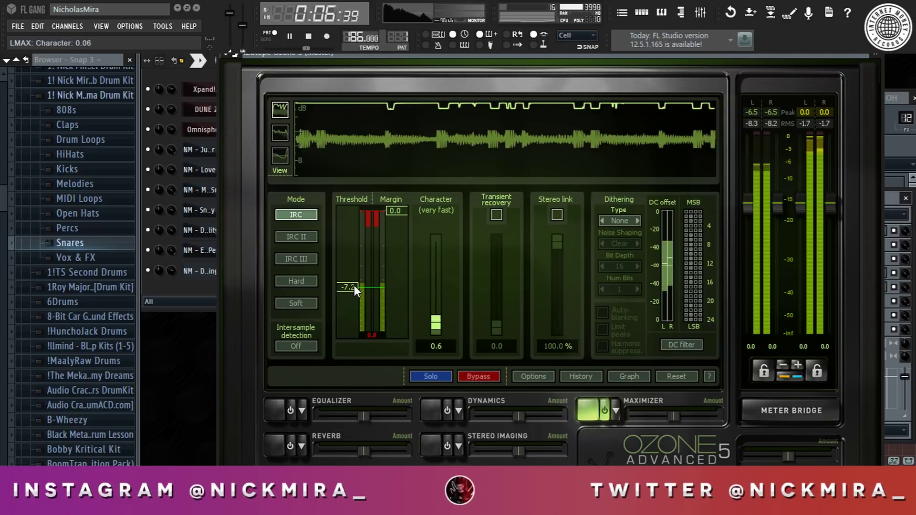
pyautogui.press('F9')
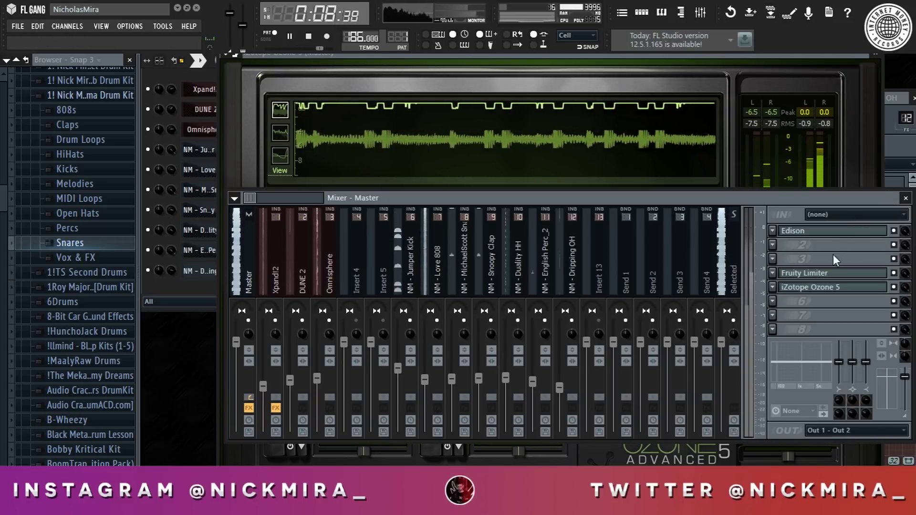
pyautogui.click(838, 273)
pyautogui.moveTo(433, 307); pyautogui.dragTo(434, 313)
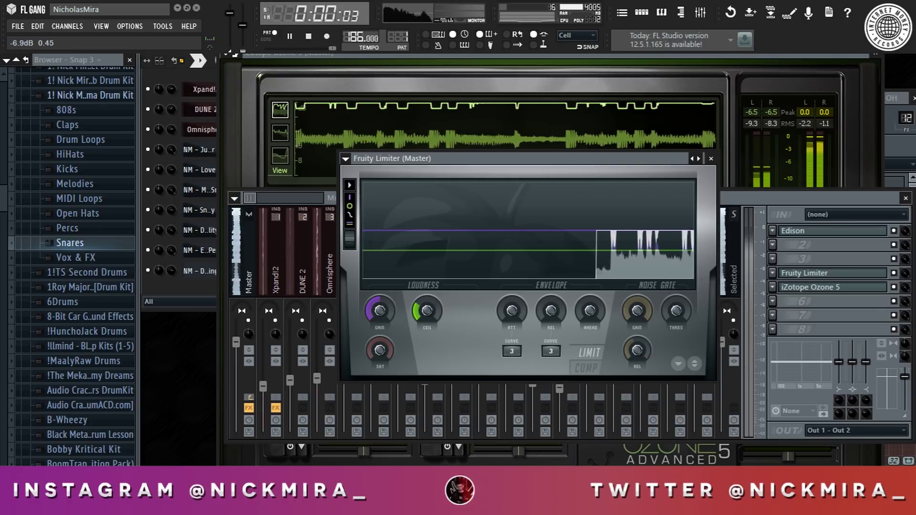
# Slightly lower the mixer levels of Love 808, Dripping OH, Duality HH and Omnisphere while the pattern plays.
pyautogui.click(436, 329)
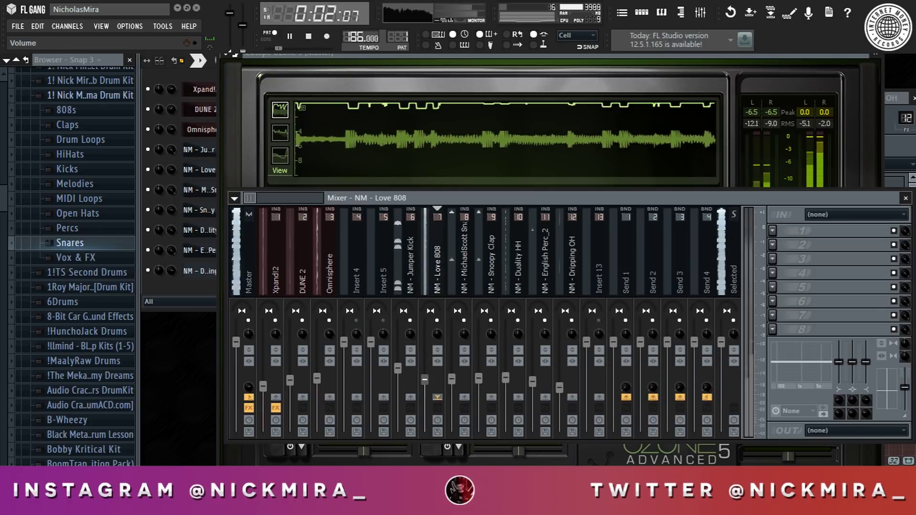
pyautogui.moveTo(424, 379)
pyautogui.mouseDown()
pyautogui.moveTo(425, 372)
pyautogui.moveTo(425, 380)
pyautogui.mouseUp()
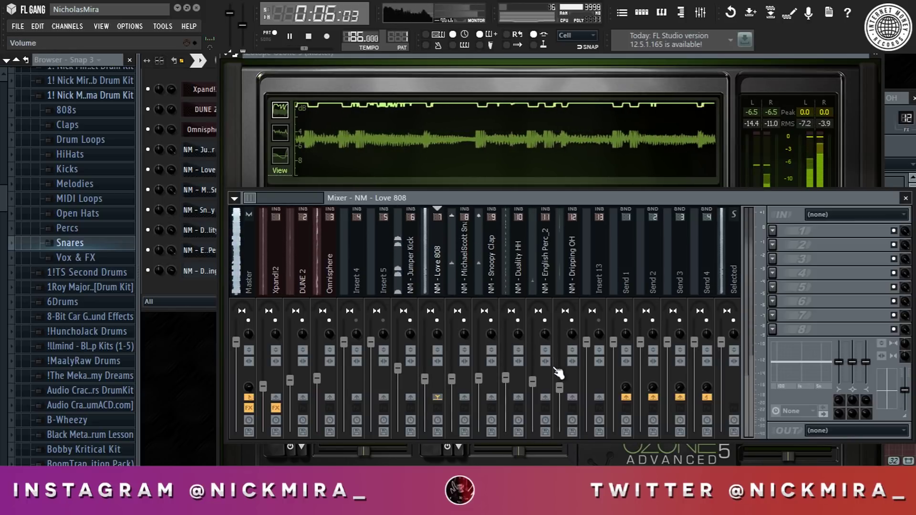
pyautogui.click(559, 388)
pyautogui.click(506, 379)
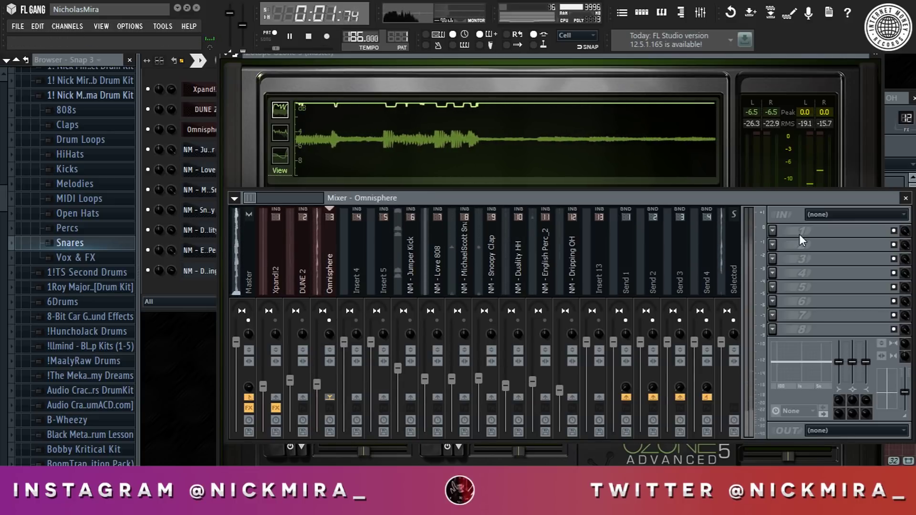
# Load Gross Beat in effect slot 1 of the Omnisphere track and try the Gross Mira preset with time Slot 7.
pyautogui.click(773, 231)
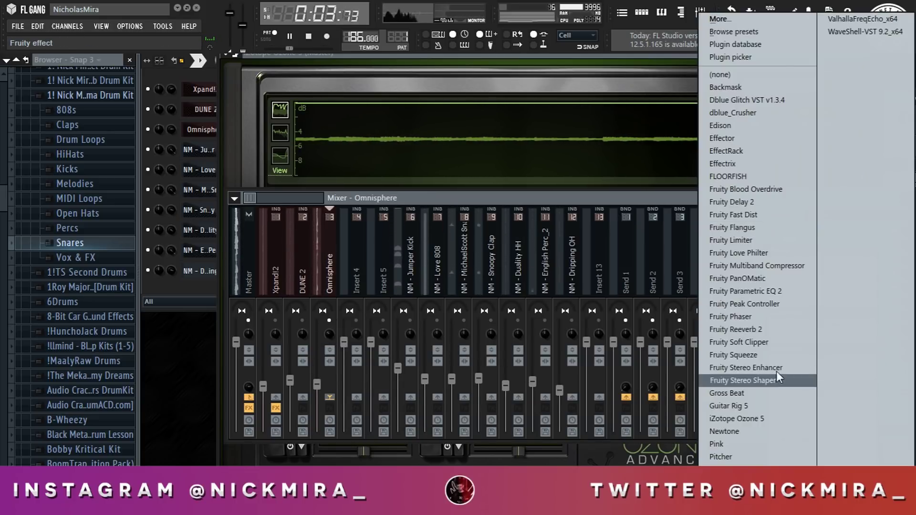
pyautogui.click(758, 394)
pyautogui.click(683, 149)
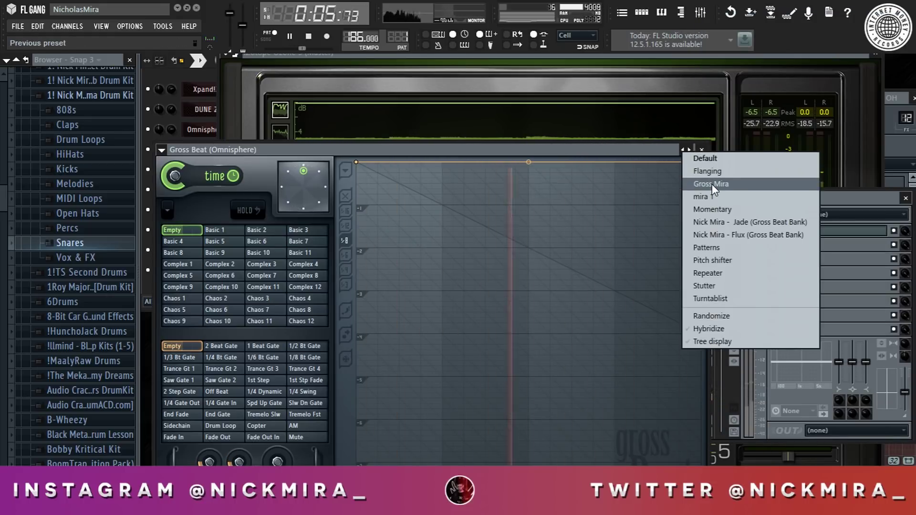
pyautogui.click(712, 184)
pyautogui.click(260, 244)
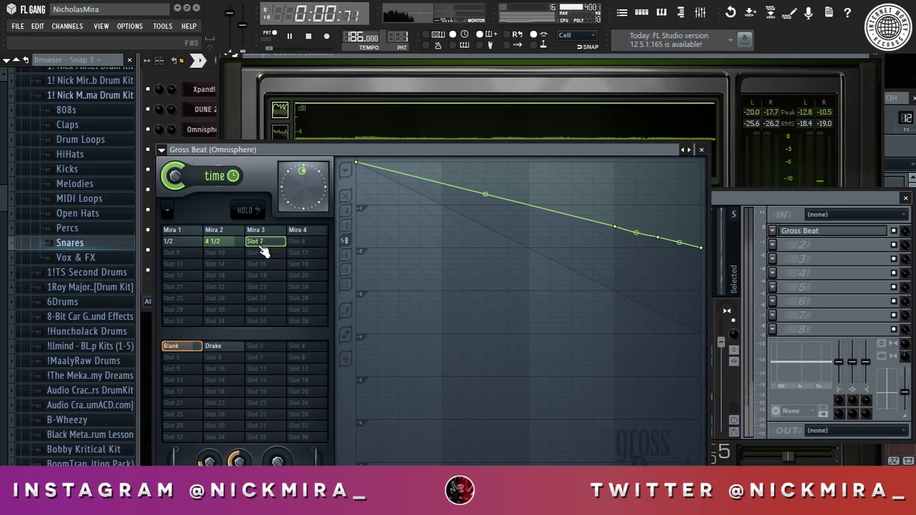
pyautogui.press('space')
pyautogui.press('space')
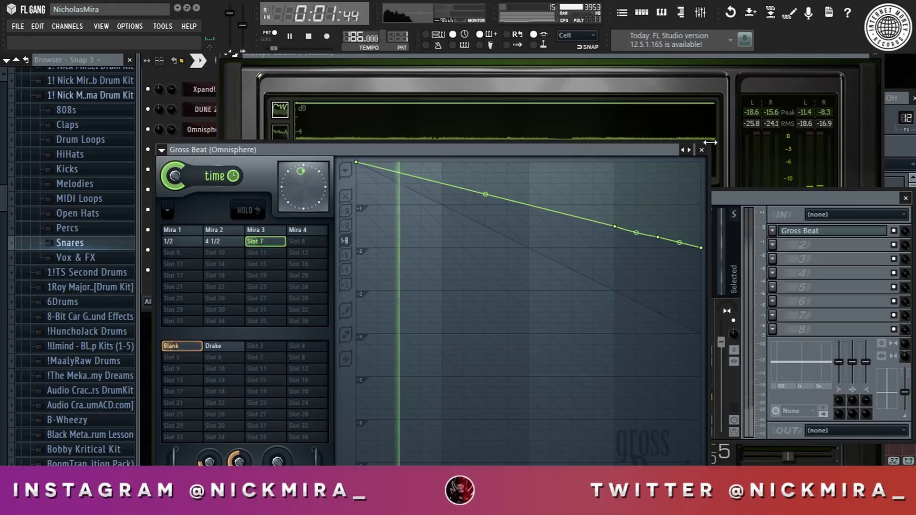
# Try Gross Beat's Nick Mira - Flux preset on Omnisphere with the Gross time slot.
pyautogui.click(686, 149)
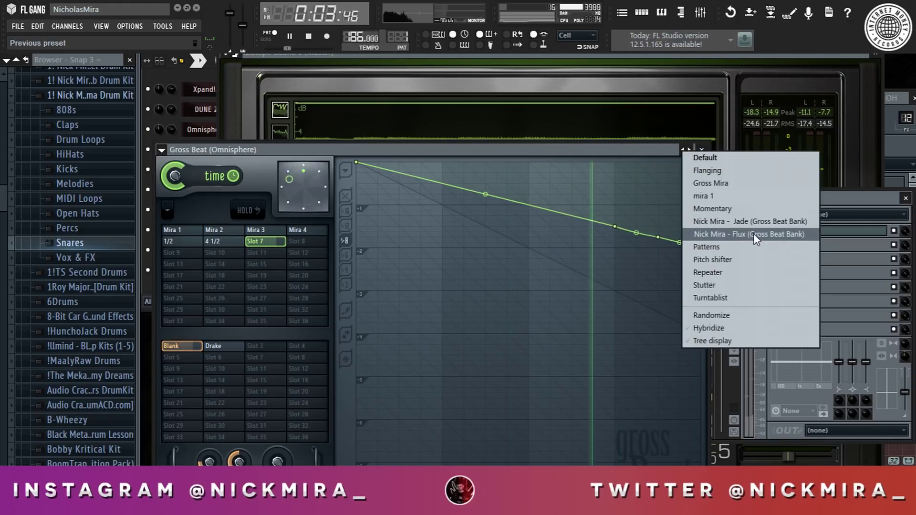
pyautogui.click(754, 232)
pyautogui.click(185, 311)
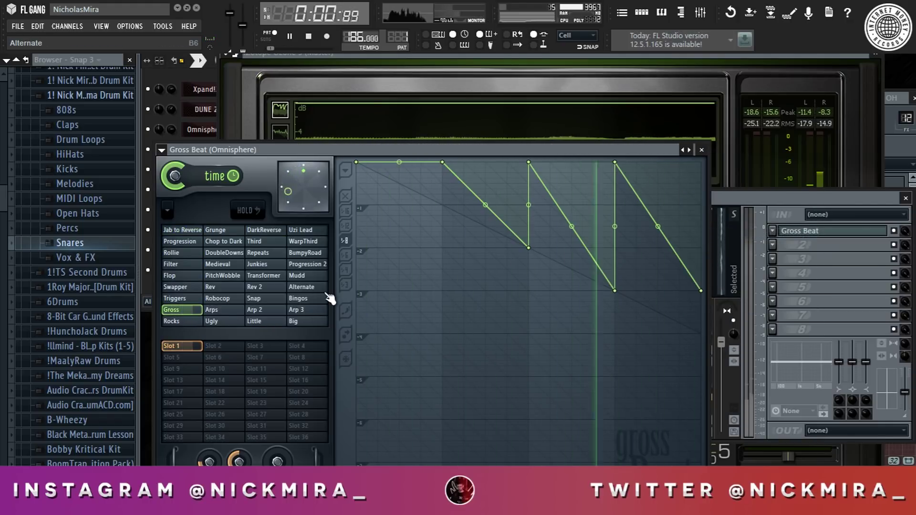
# Remove Gross Beat from effect slot 1 of the Omnisphere mixer track.
pyautogui.click(773, 231)
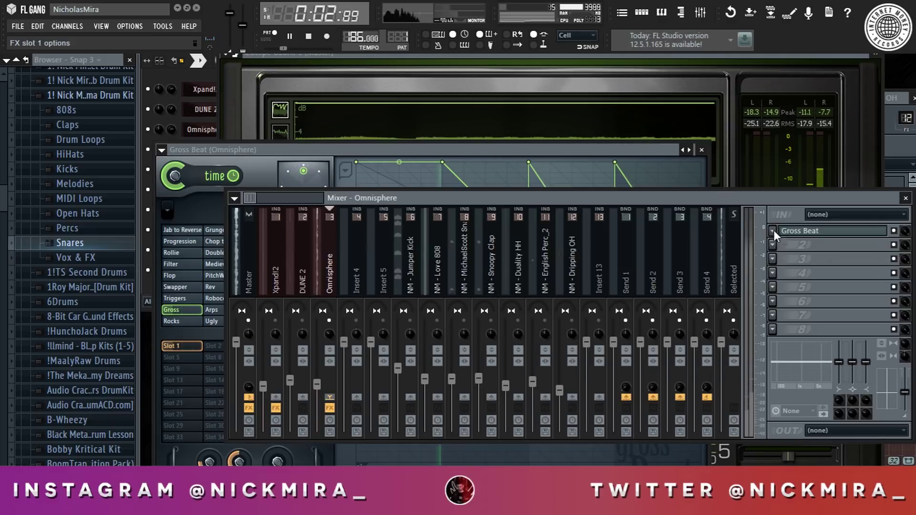
pyautogui.click(772, 231)
pyautogui.moveTo(787, 221)
pyautogui.click(751, 82)
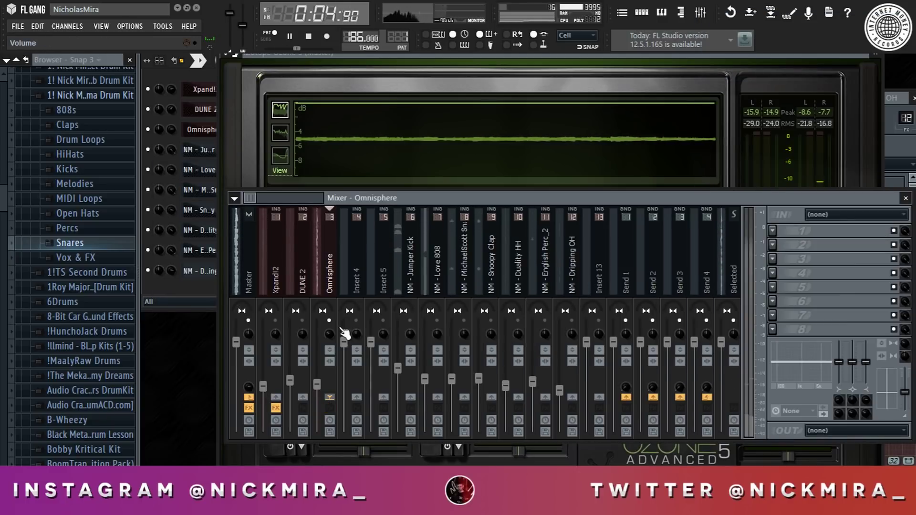
# Split Pattern 1 by channel into a separate pattern for each instrument and drum.
pyautogui.click(209, 76)
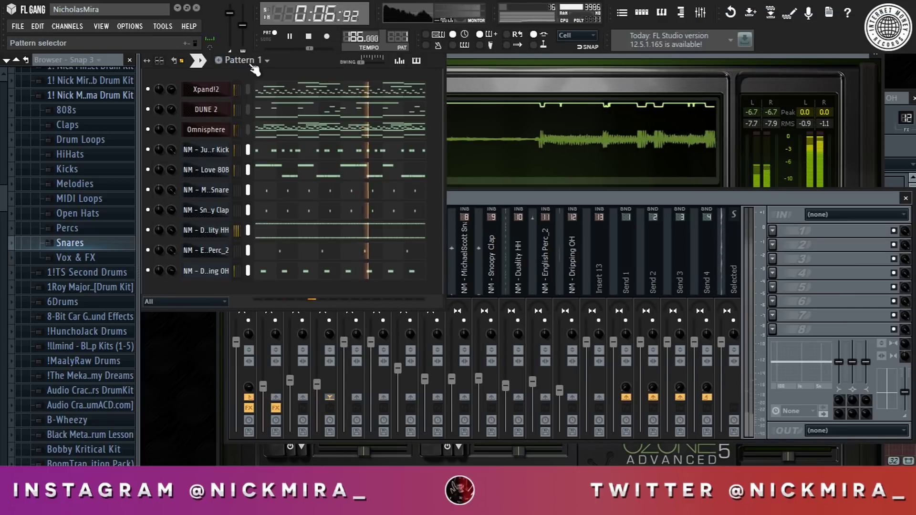
pyautogui.click(245, 60)
pyautogui.click(347, 208)
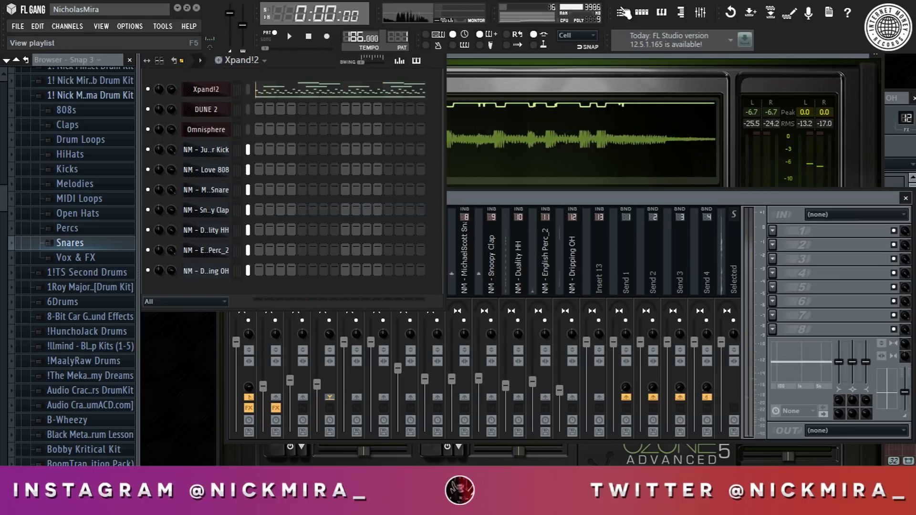
# Place the ten split patterns on playlist tracks 1 to 10 and repeat the eight-bar block up to bar 57.
pyautogui.press('F5')
pyautogui.scroll(-2, 402, 96)
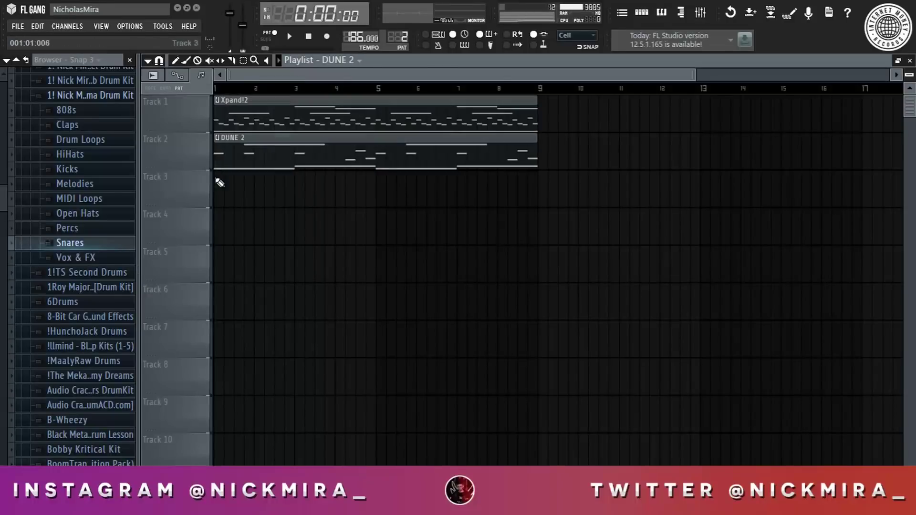
pyautogui.click(215, 286)
pyautogui.click(217, 330)
pyautogui.click(219, 369)
pyautogui.hotkey('ctrl', 'z')
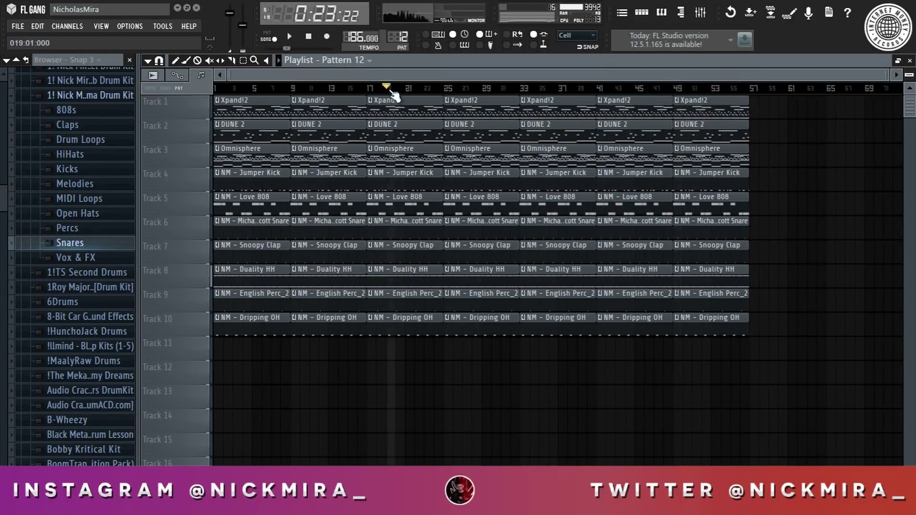
# Delete the drum, Love 808, Omnisphere and Xpand!2 clips from the first eight bars of the playlist.
pyautogui.rightClick(280, 174)
pyautogui.rightClick(269, 157)
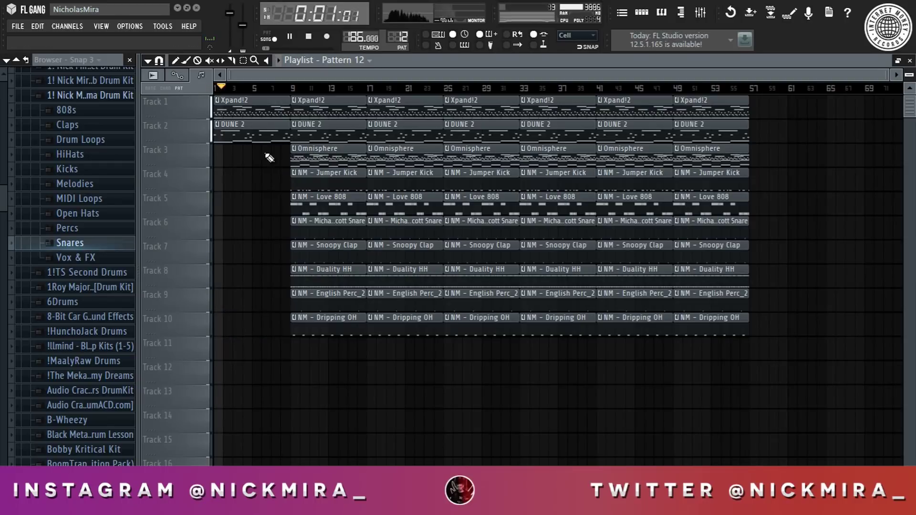
pyautogui.rightClick(272, 104)
# Put the Omnisphere clip back at bar 1 on track 3, keeping DUNE 2 in the intro, and play the arrangement.
pyautogui.press('space')
pyautogui.click(327, 152)
pyautogui.click(252, 153)
pyautogui.press('space')
pyautogui.rightClick(249, 138)
pyautogui.hotkey('ctrl', 'z')
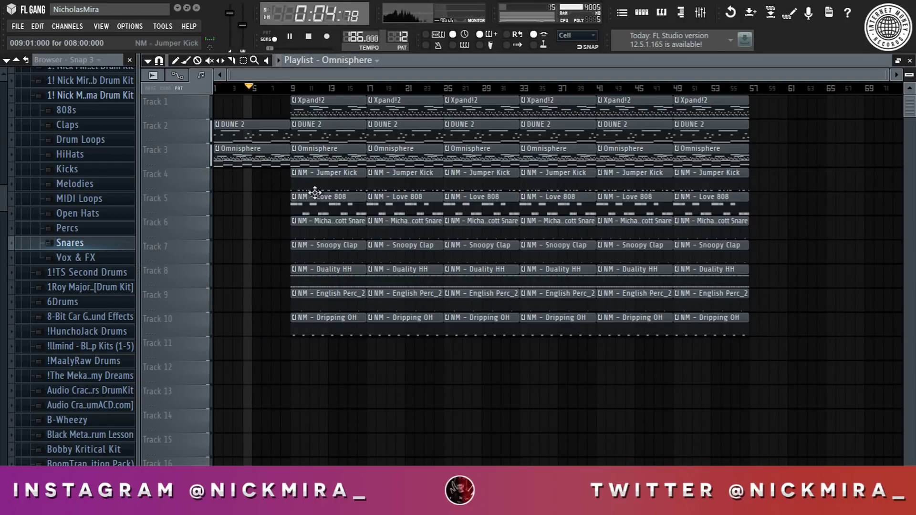
# Open a drum kit's FX folder in the browser to find a transition sound for the drop at bar 9.
pyautogui.click(95, 95)
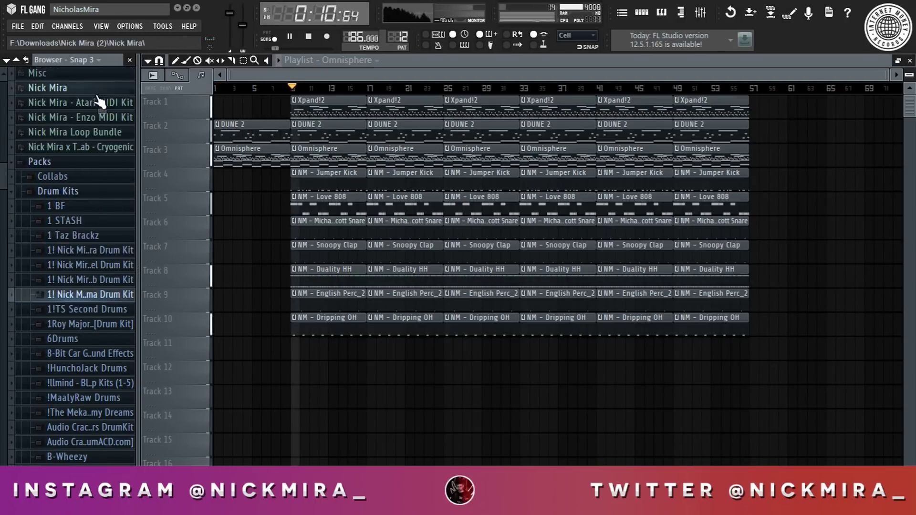
pyautogui.click(87, 222)
pyautogui.click(86, 225)
pyautogui.press('space')
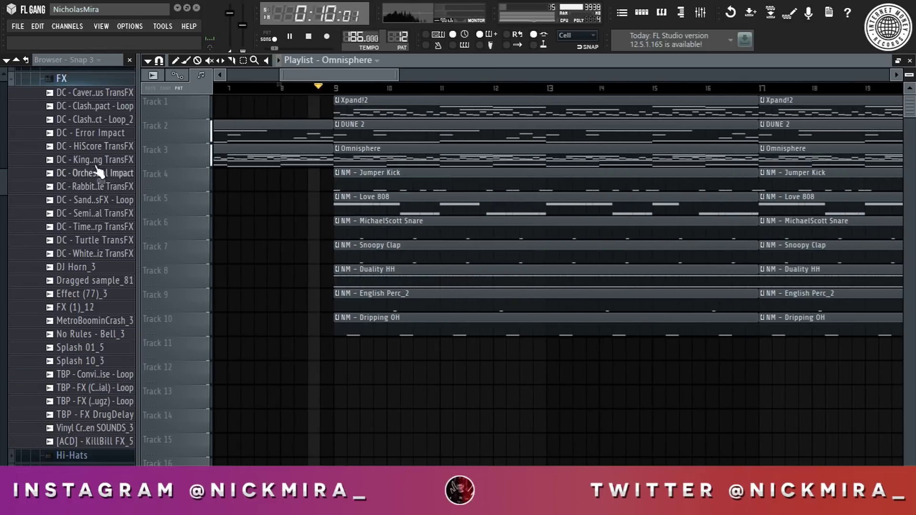